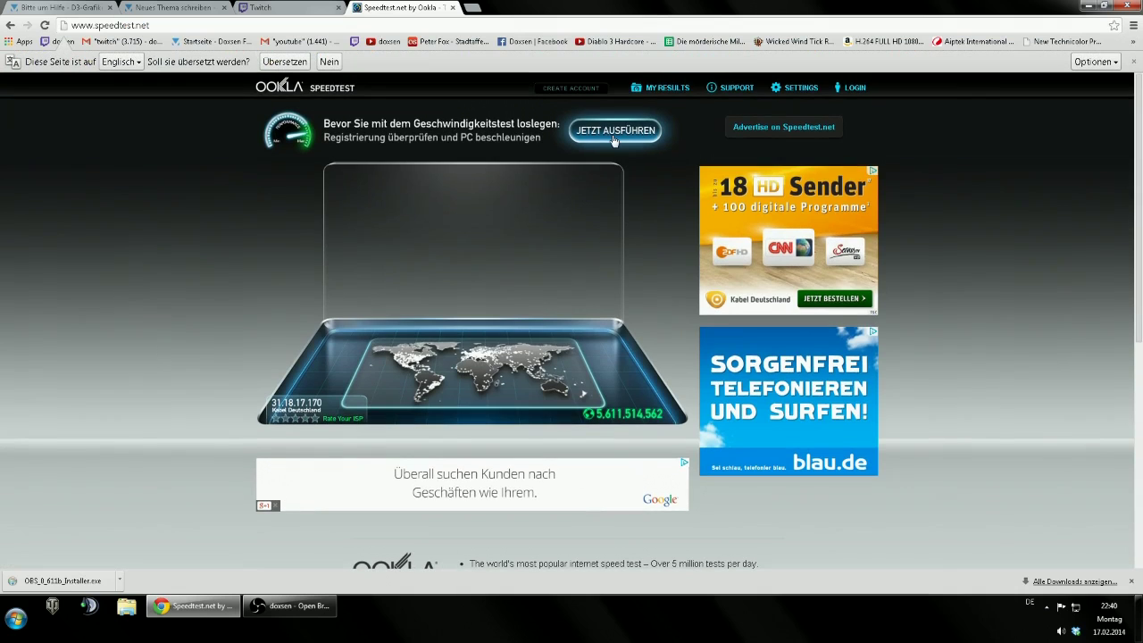
- Run an internet speed test against the Hamburg server on Speedtest.net
{"action": "mouse_move", "coordinate": [475, 245]}
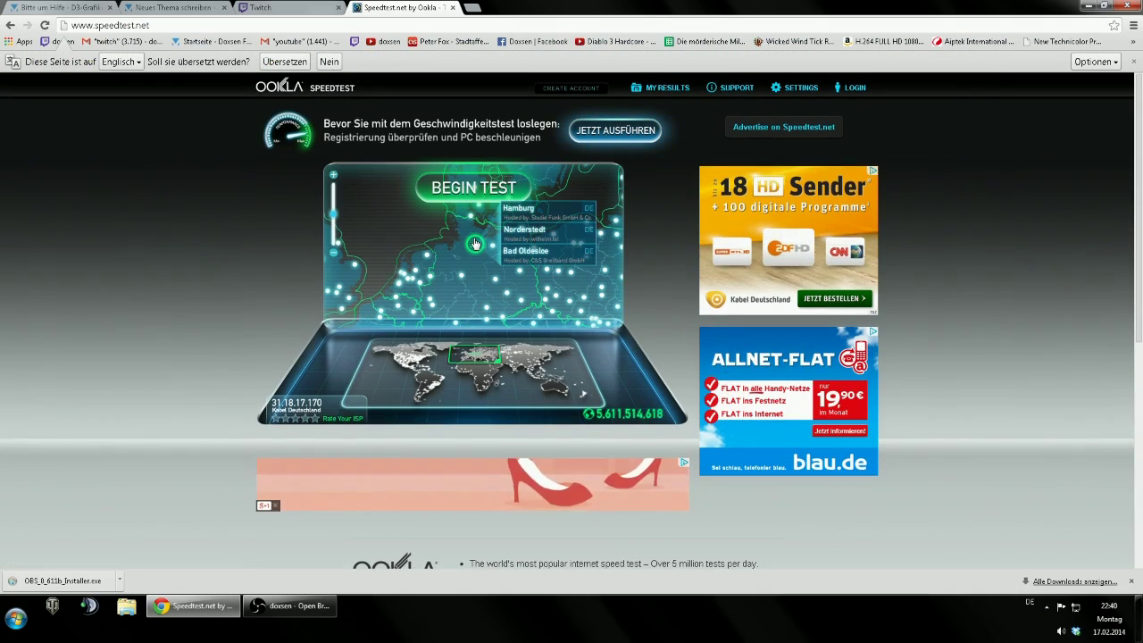
{"action": "left_click", "coordinate": [524, 214]}
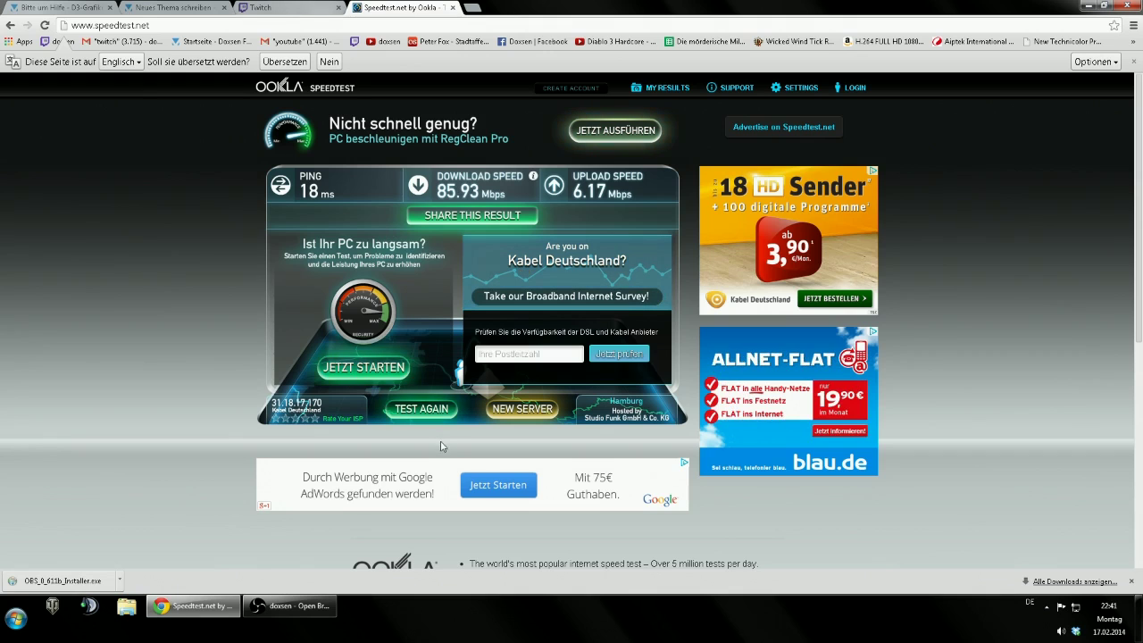
- Switch to Open Broadcaster Software and compare the maximum bitrate in the encoding settings with the upload speed from the speed test
{"action": "left_click", "coordinate": [282, 609]}
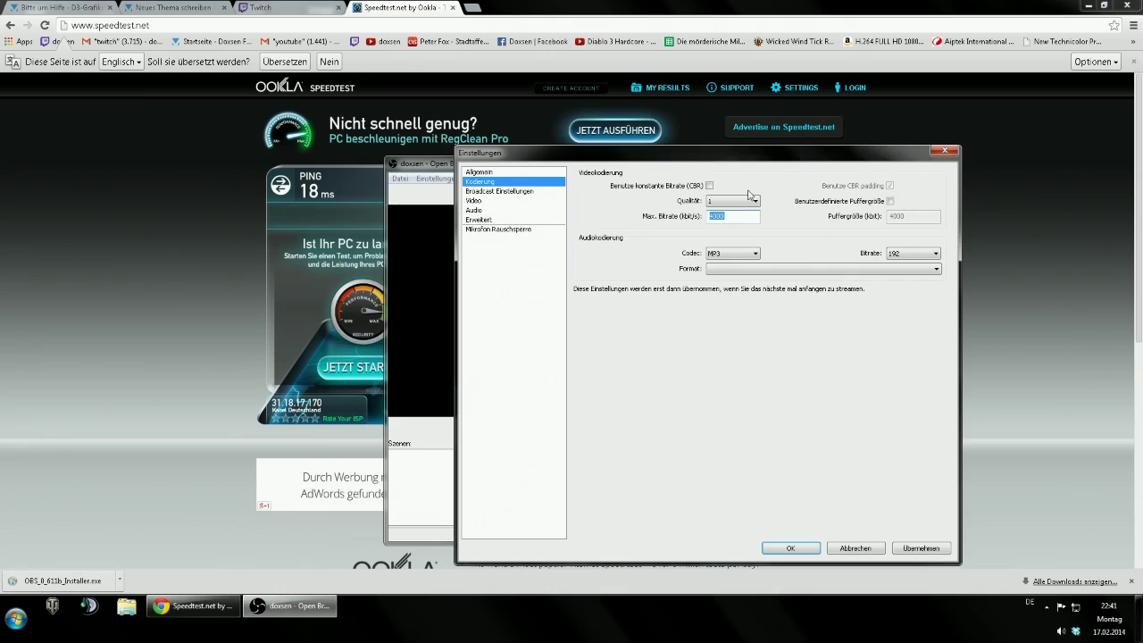
{"action": "left_click_drag", "start_coordinate": [734, 156], "coordinate": [612, 113]}
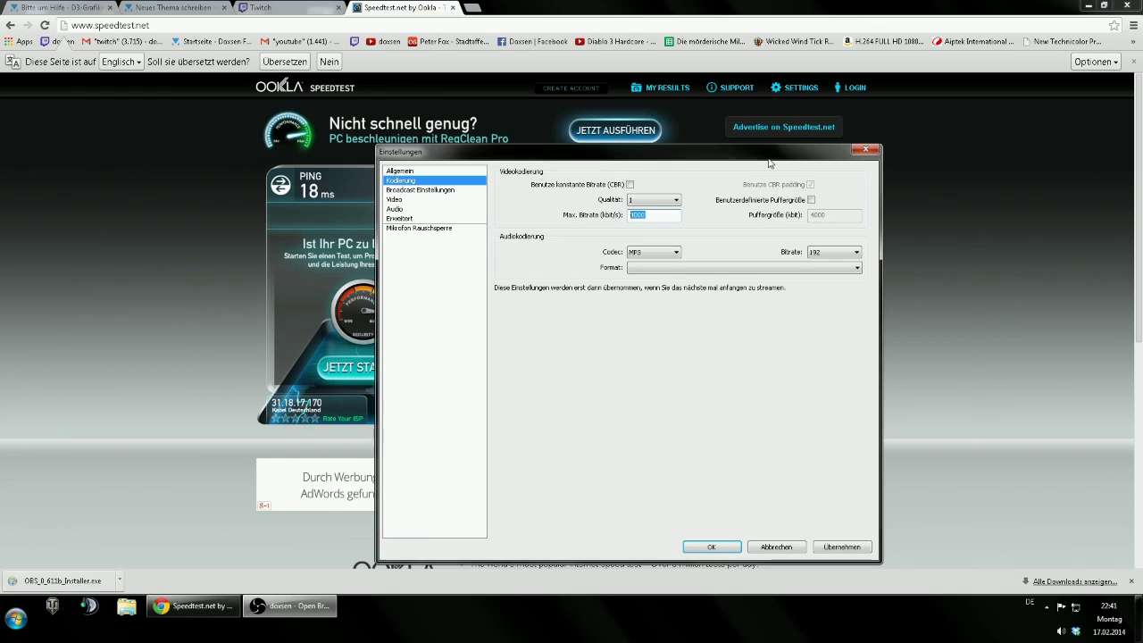
{"action": "left_click_drag", "start_coordinate": [710, 161], "coordinate": [771, 146]}
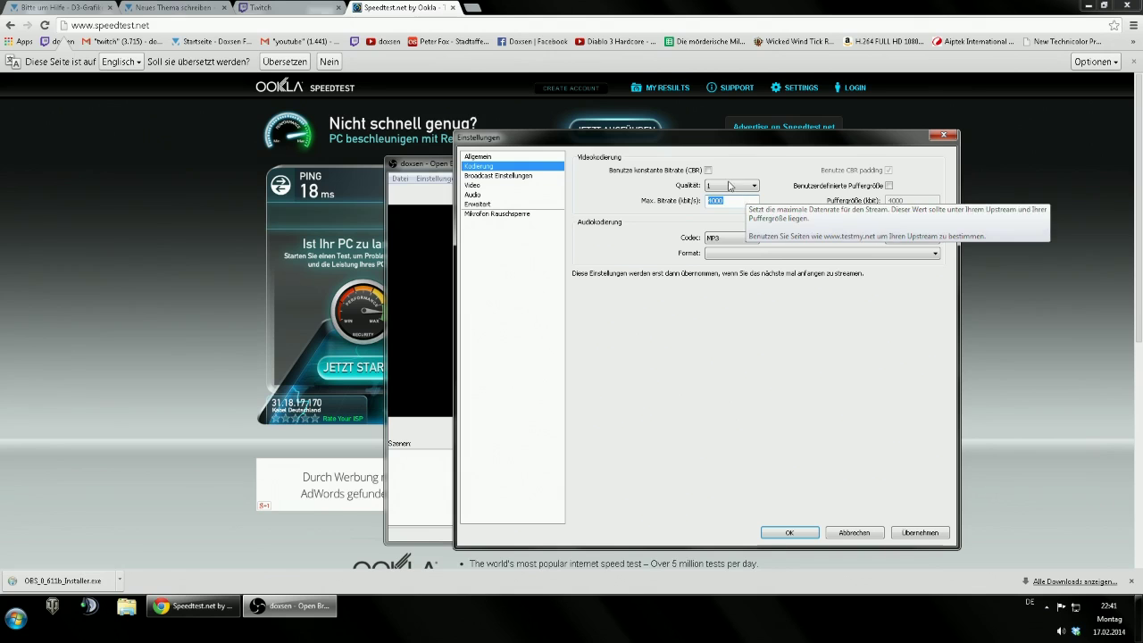
{"action": "key", "text": "alt+Tab"}
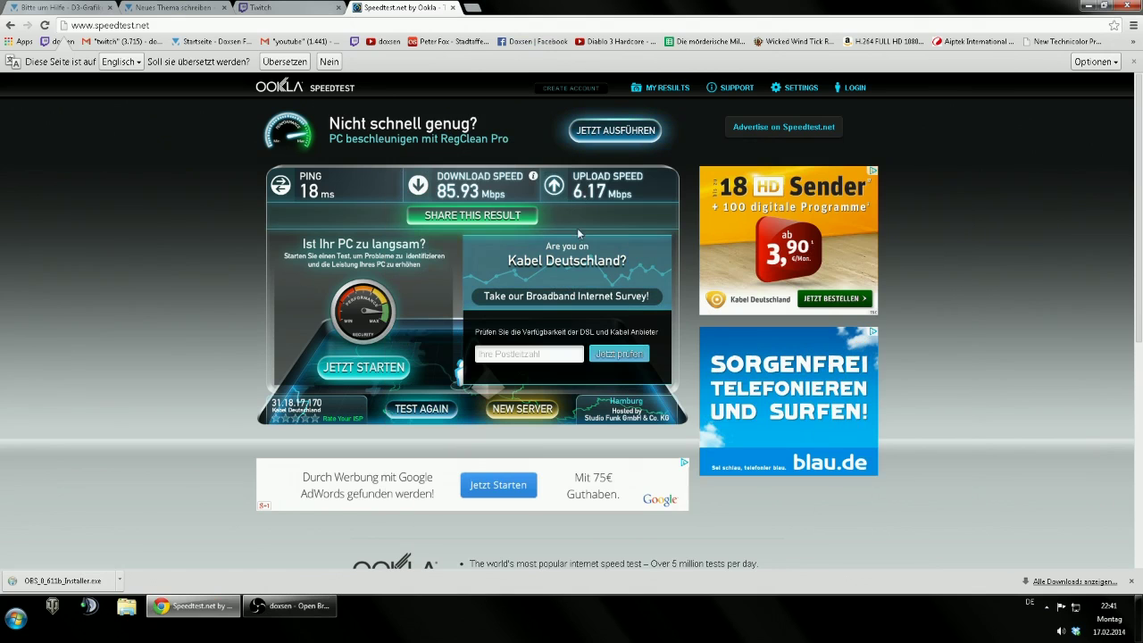
{"action": "key", "text": "alt+Tab"}
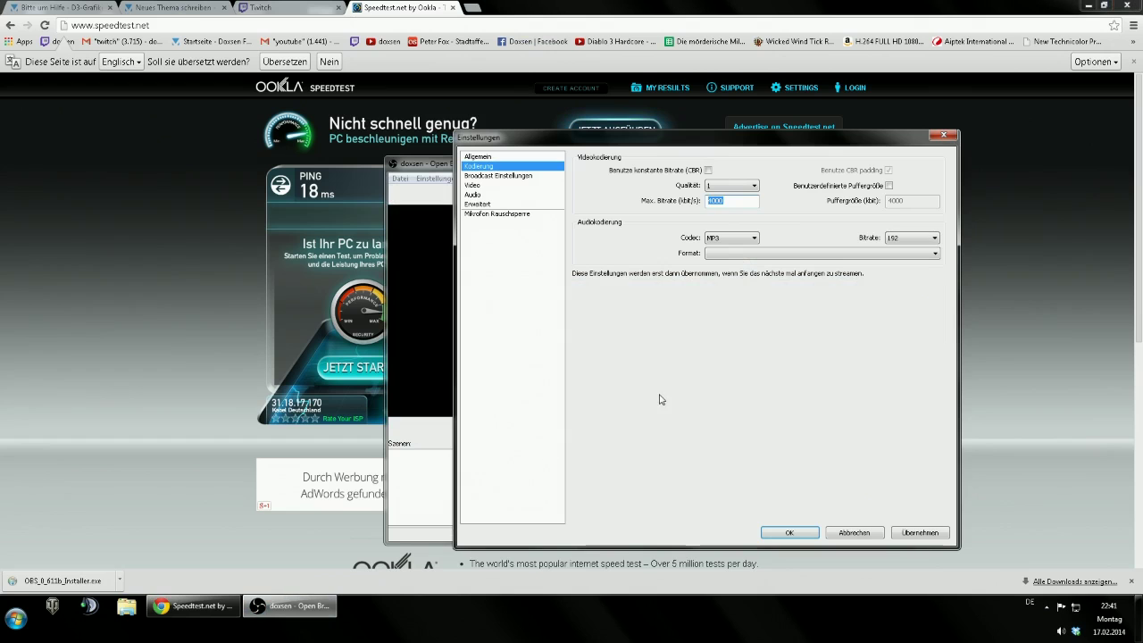
- Set the maximum video bitrate to 350 kbit/s and the audio encoding to MP3 with a bitrate of 64
{"action": "left_click_drag", "start_coordinate": [714, 141], "coordinate": [658, 202]}
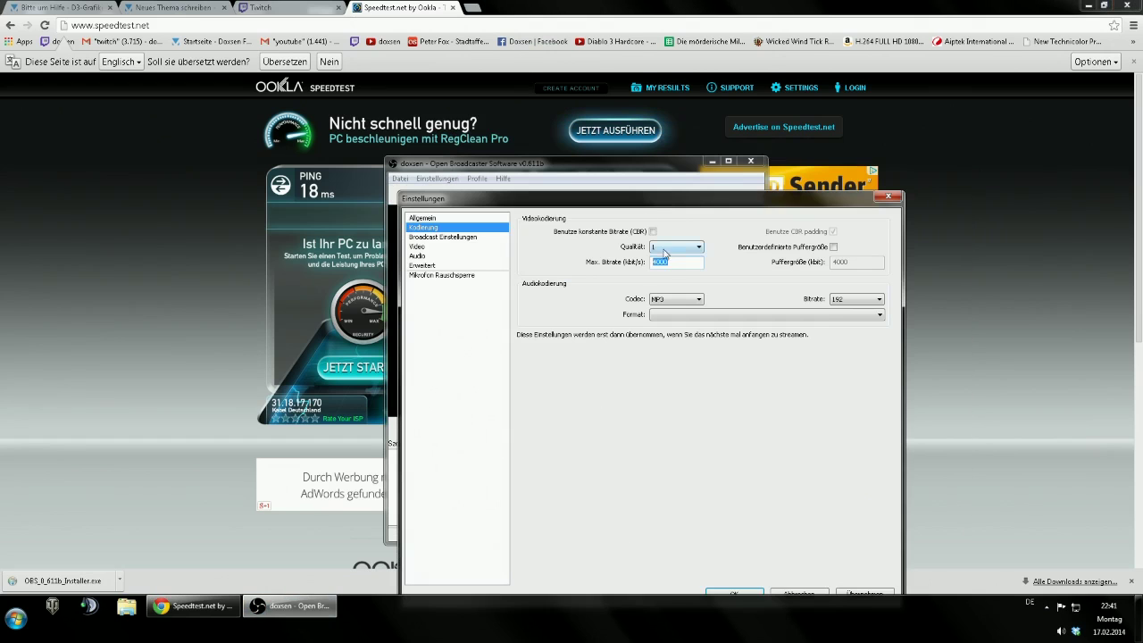
{"action": "type", "text": "350"}
{"action": "left_click", "coordinate": [677, 301]}
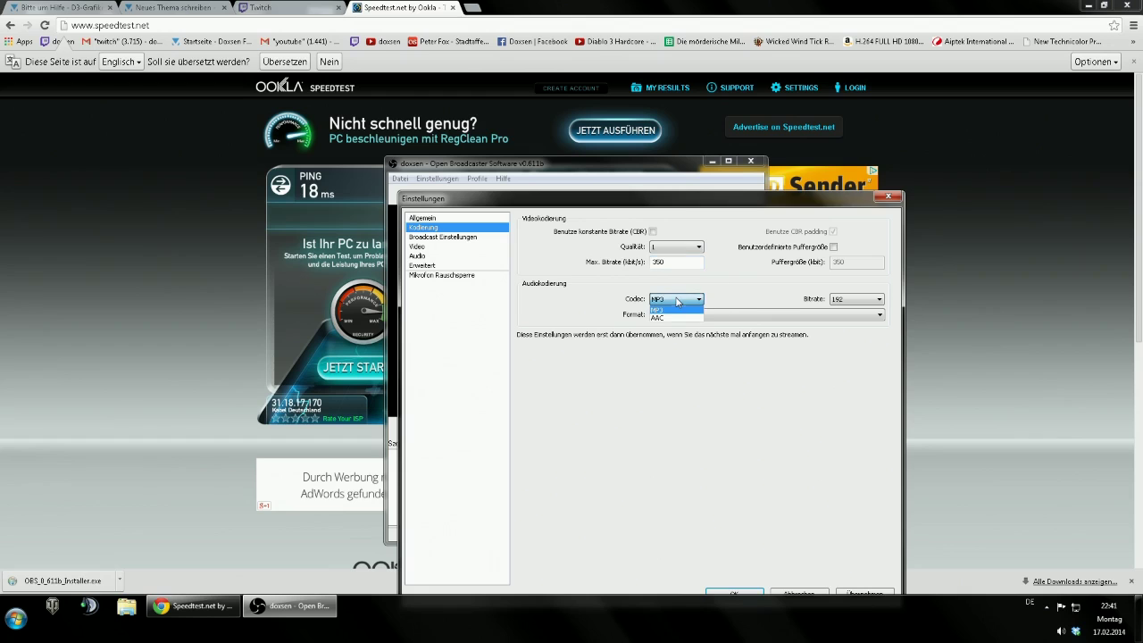
{"action": "left_click", "coordinate": [676, 317]}
{"action": "left_click", "coordinate": [679, 299]}
{"action": "left_click", "coordinate": [839, 299]}
{"action": "left_click", "coordinate": [834, 301]}
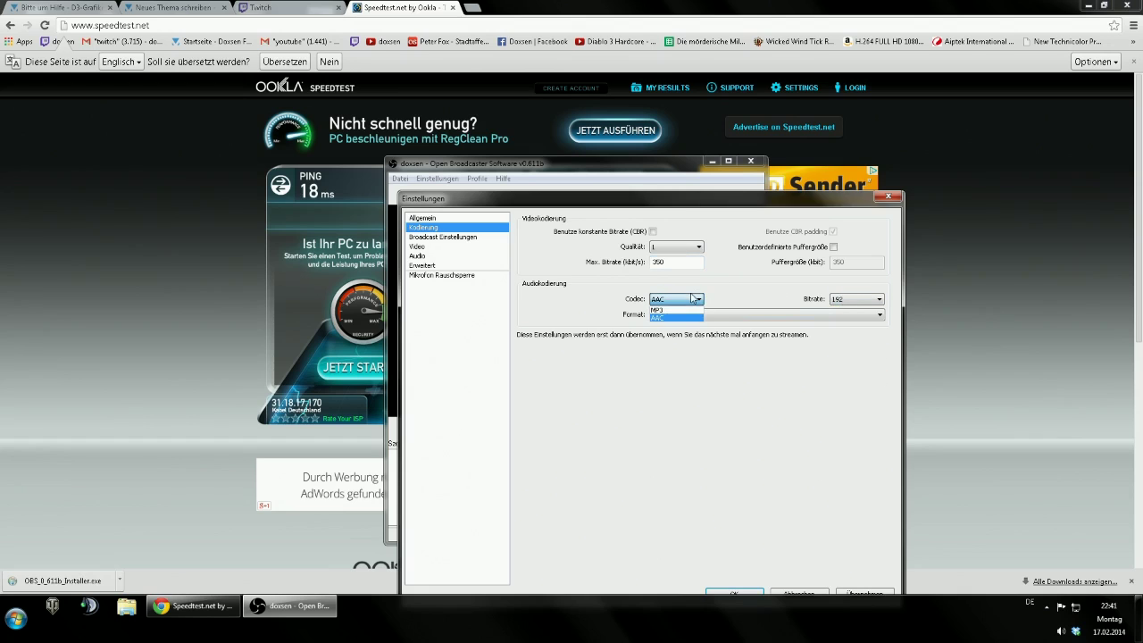
{"action": "left_click", "coordinate": [832, 302]}
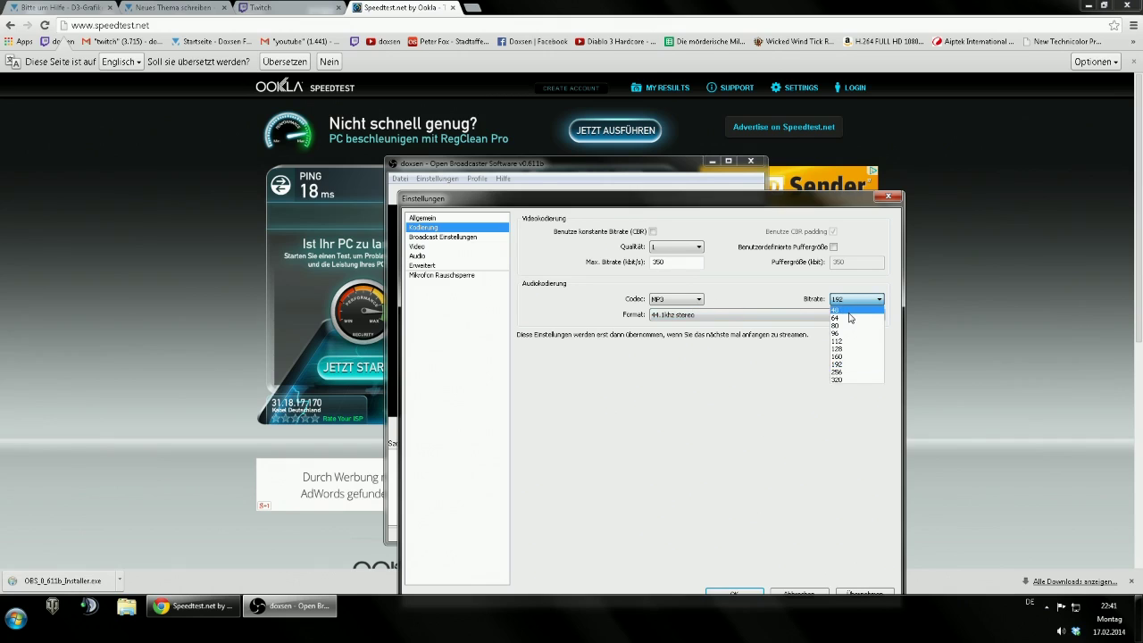
{"action": "left_click", "coordinate": [847, 320]}
{"action": "left_click", "coordinate": [846, 319]}
{"action": "left_click", "coordinate": [732, 323]}
{"action": "left_click", "coordinate": [676, 299]}
{"action": "left_click", "coordinate": [675, 317]}
{"action": "left_click", "coordinate": [686, 317]}
{"action": "left_click", "coordinate": [693, 302]}
{"action": "left_click", "coordinate": [687, 316]}
{"action": "left_click", "coordinate": [687, 316]}
{"action": "left_click", "coordinate": [692, 299]}
{"action": "left_click", "coordinate": [678, 308]}
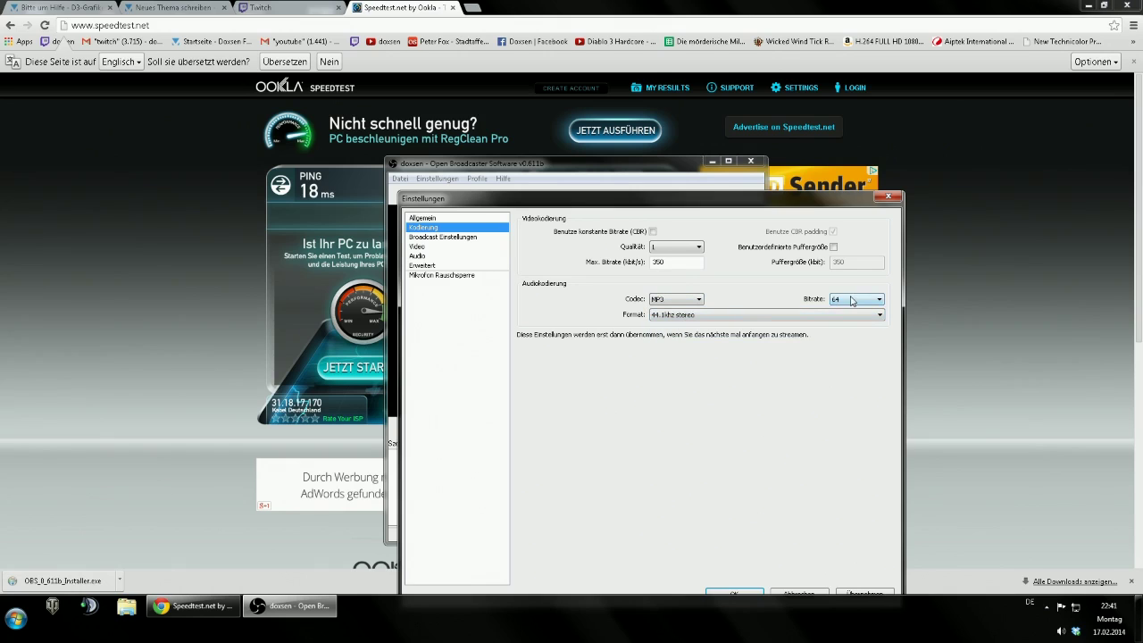
- Go to the broadcast settings, saving and applying the changed encoding settings
{"action": "left_click", "coordinate": [853, 300]}
{"action": "left_click", "coordinate": [847, 301]}
{"action": "left_click", "coordinate": [470, 238]}
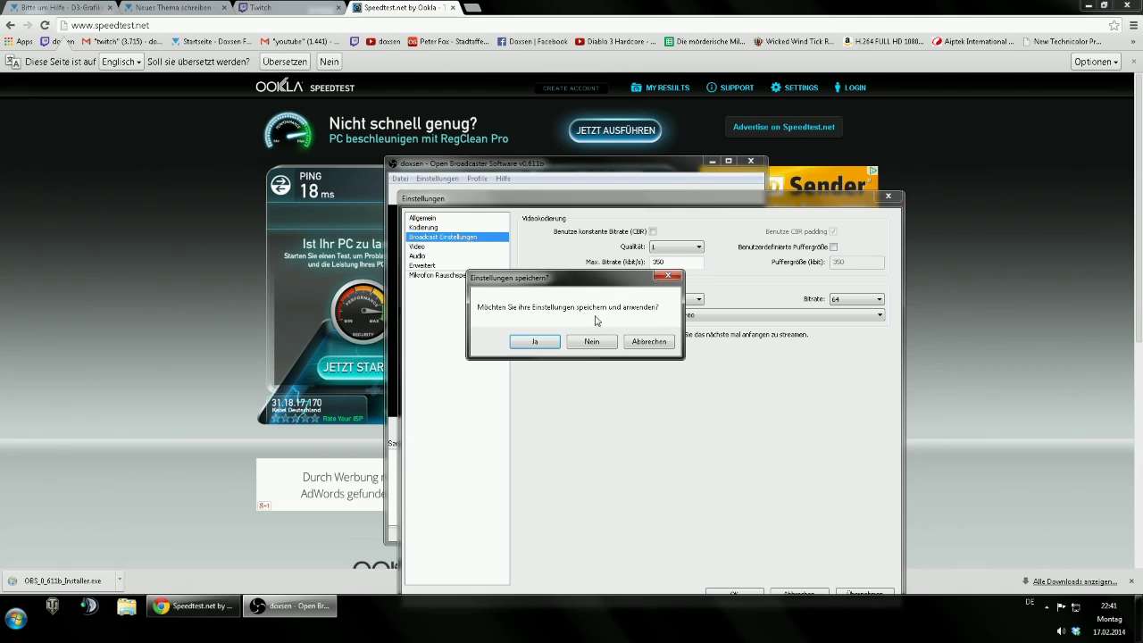
{"action": "left_click", "coordinate": [536, 342]}
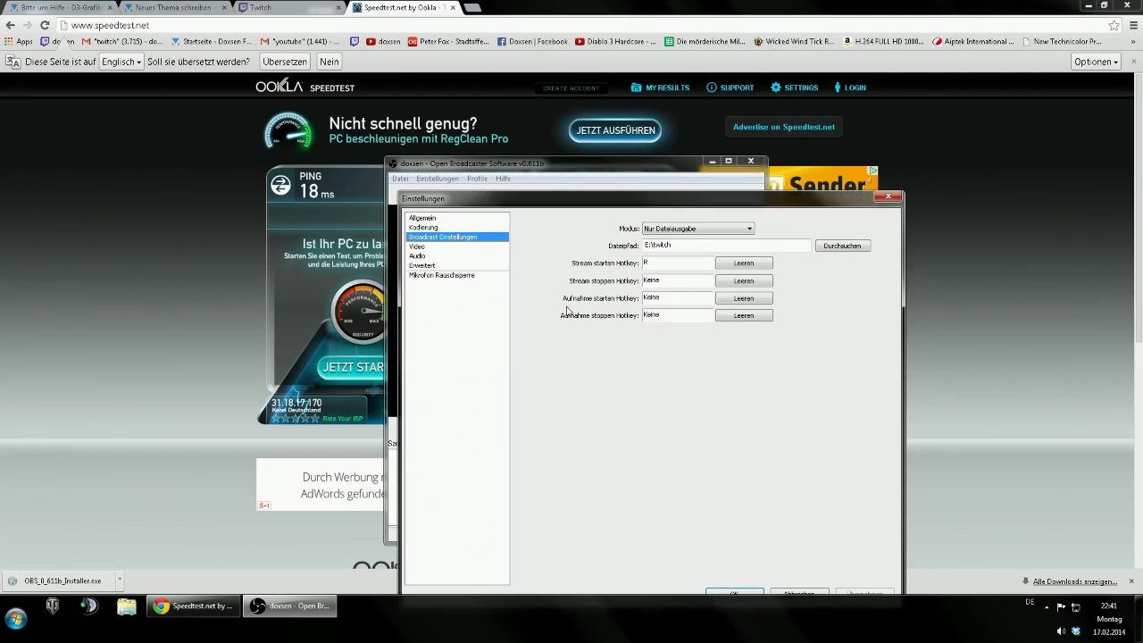
{"action": "left_click", "coordinate": [464, 229]}
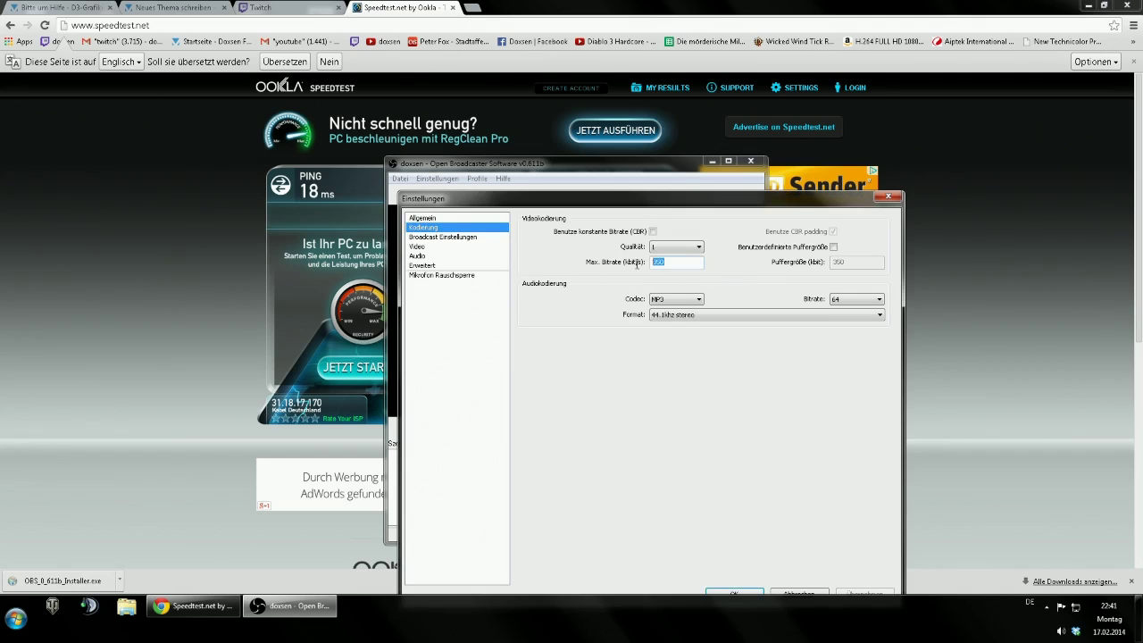
{"action": "type", "text": "500"}
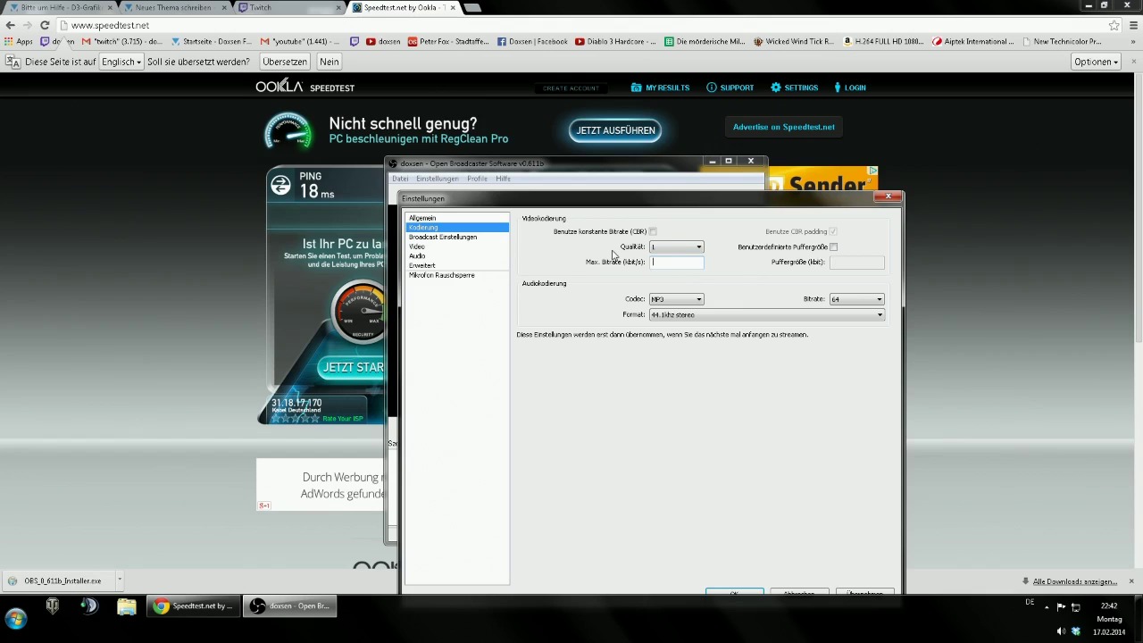
{"action": "left_click", "coordinate": [461, 238]}
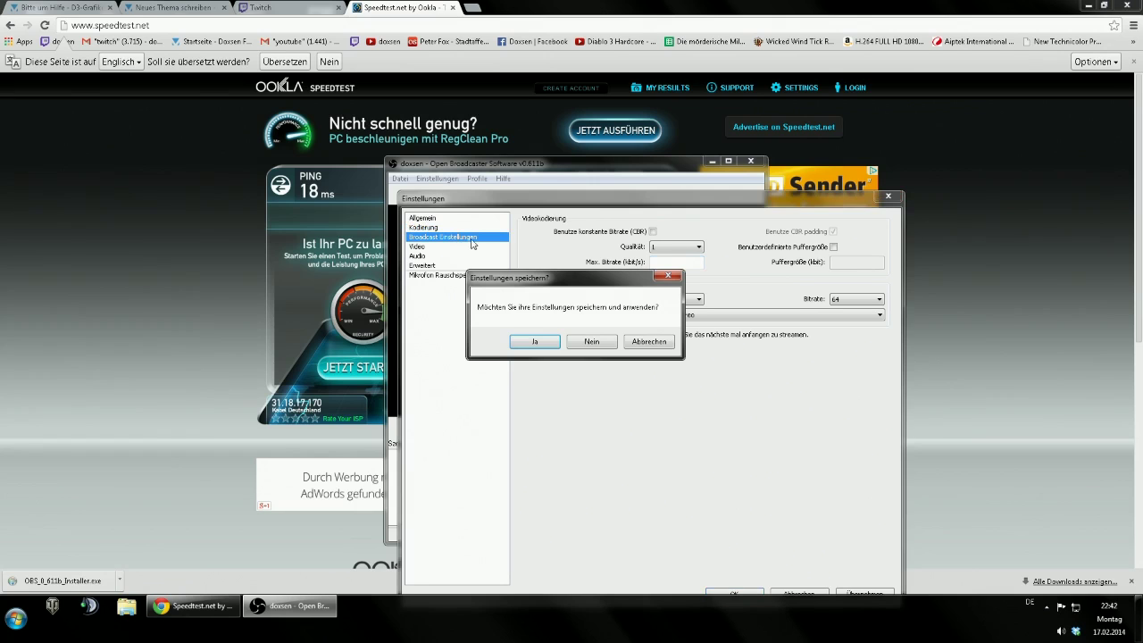
{"action": "left_click", "coordinate": [614, 342]}
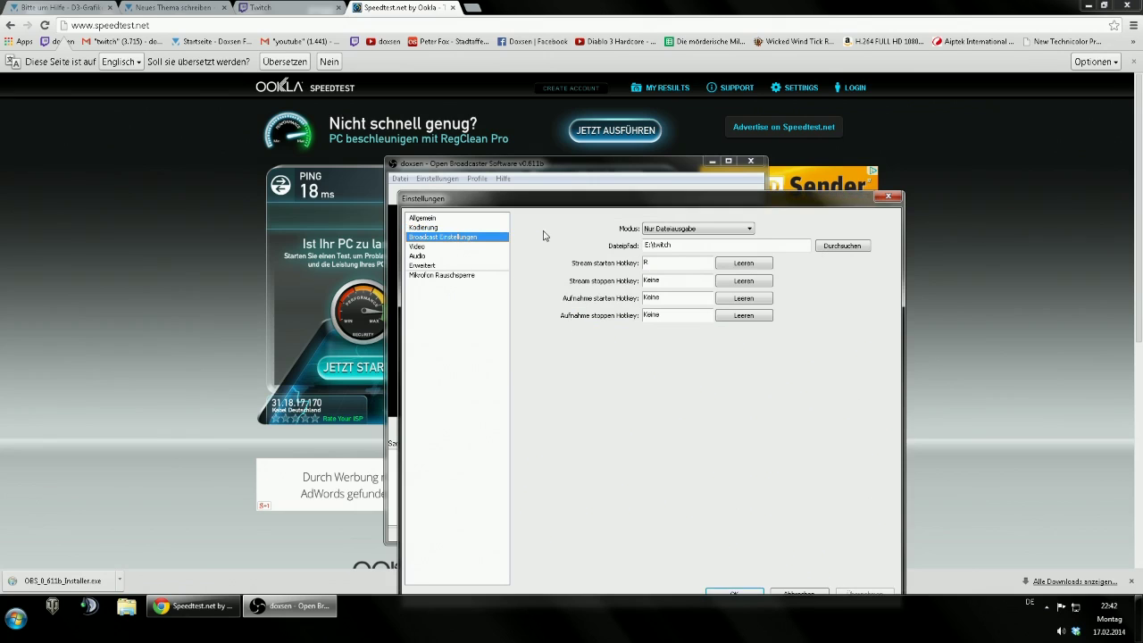
- Set the broadcast mode to Livestream, with Twitch / Justin.tv as streaming platform and EU: Amsterdam, NL as server
{"action": "left_click", "coordinate": [682, 229]}
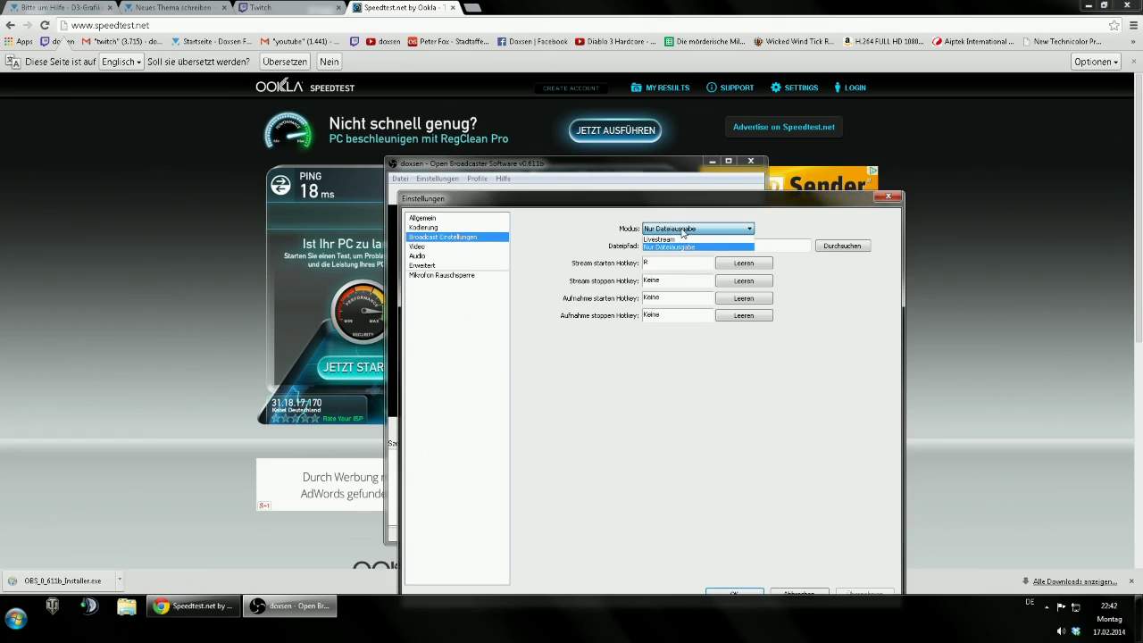
{"action": "left_click", "coordinate": [683, 240]}
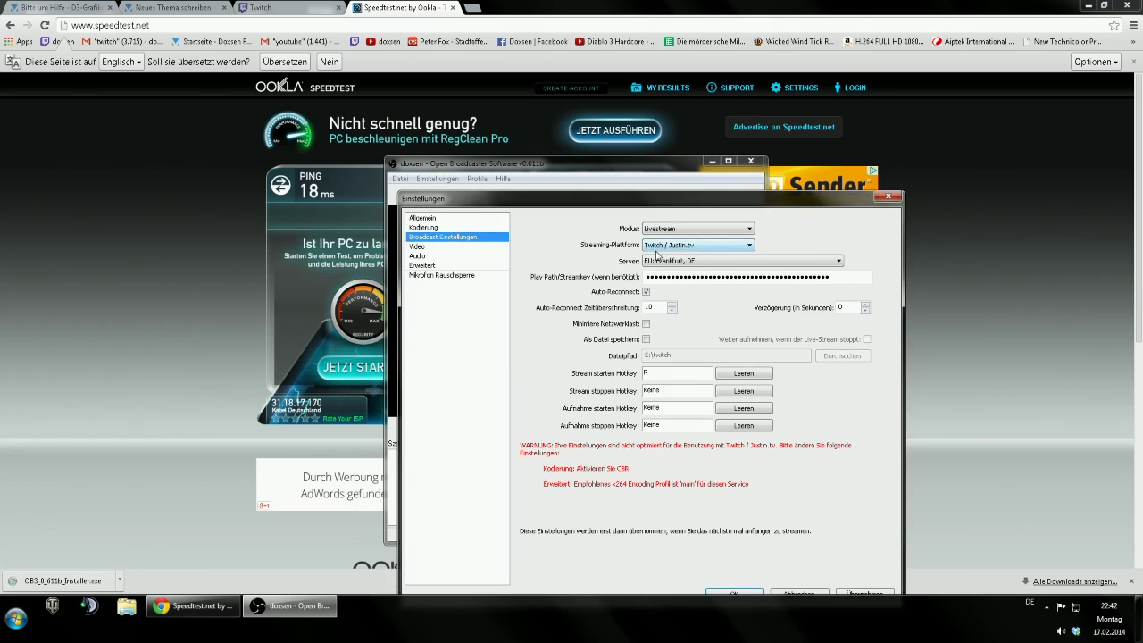
{"action": "left_click", "coordinate": [664, 246]}
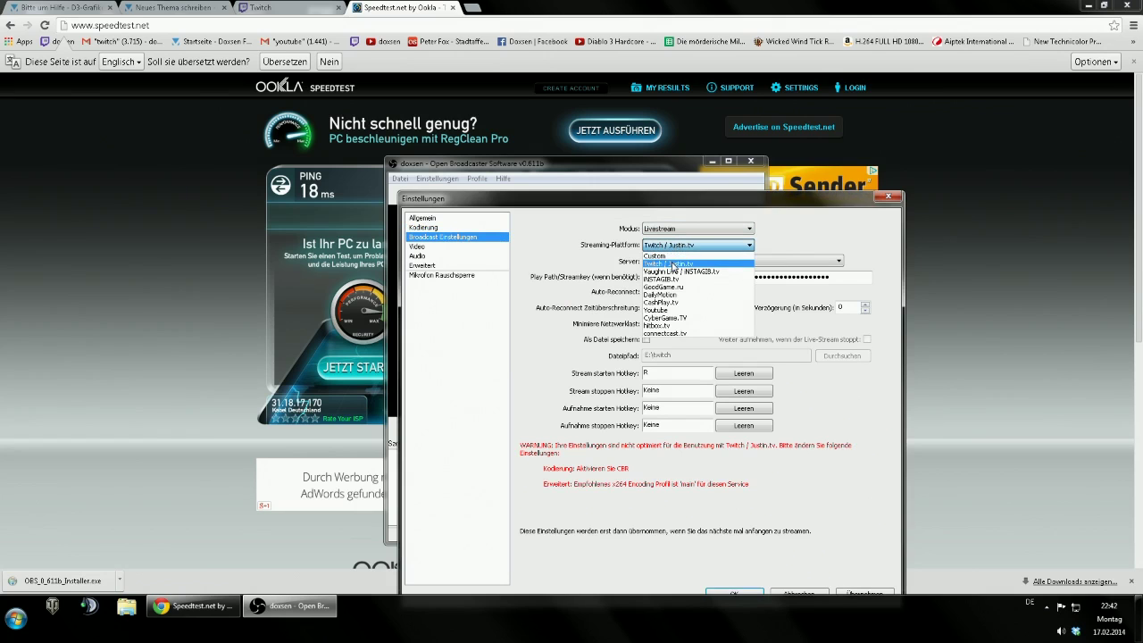
{"action": "left_click", "coordinate": [668, 246]}
{"action": "left_click", "coordinate": [662, 248]}
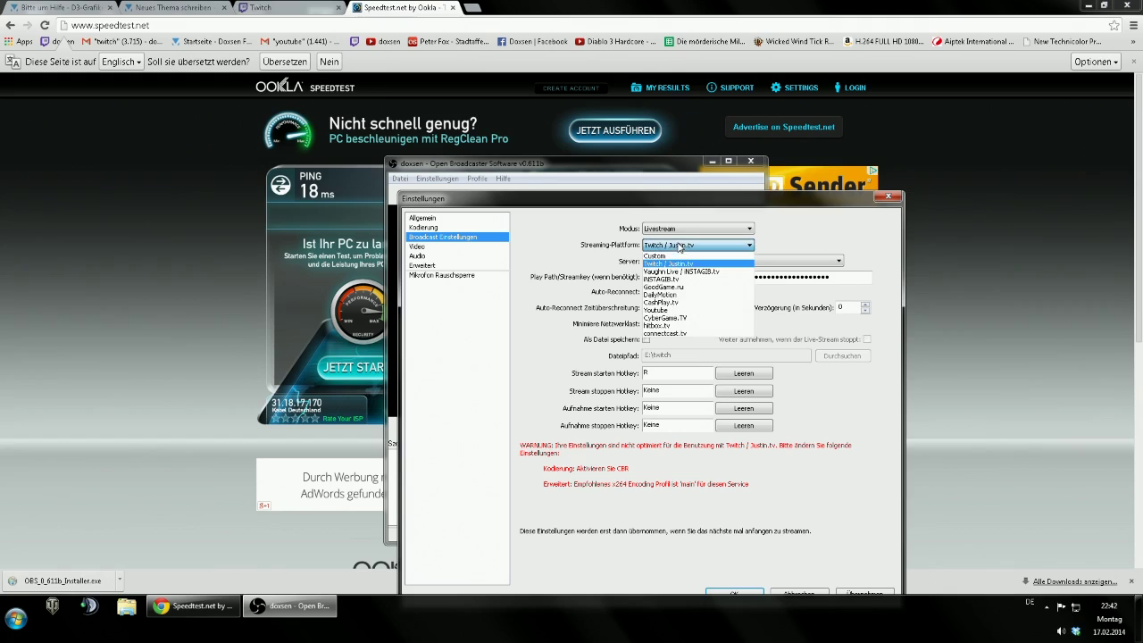
{"action": "left_click", "coordinate": [670, 264]}
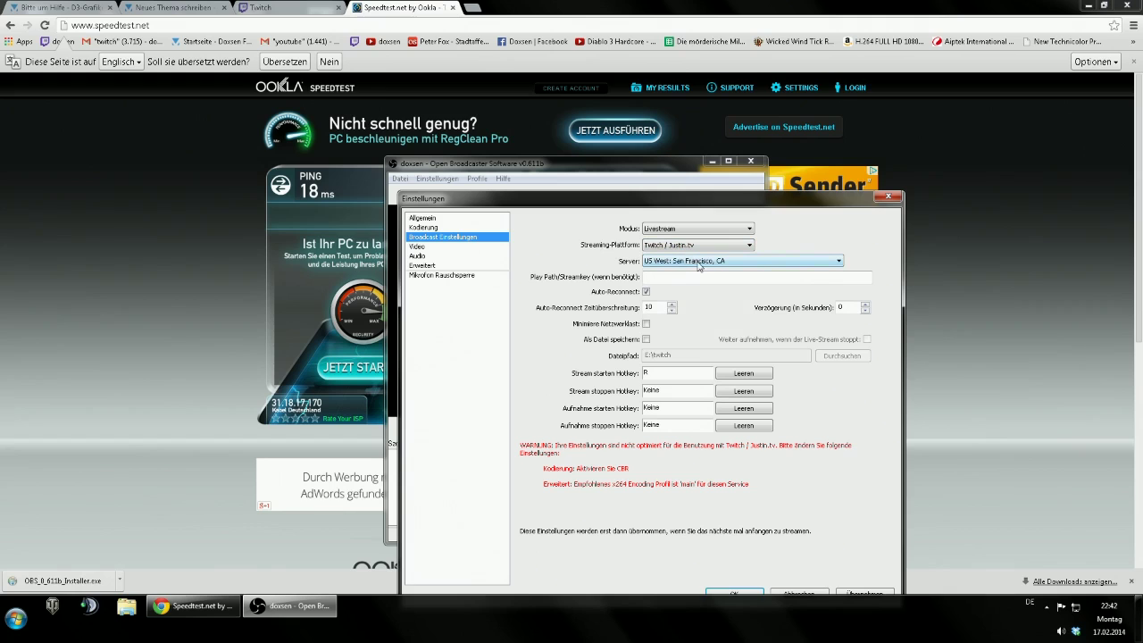
{"action": "left_click", "coordinate": [662, 264]}
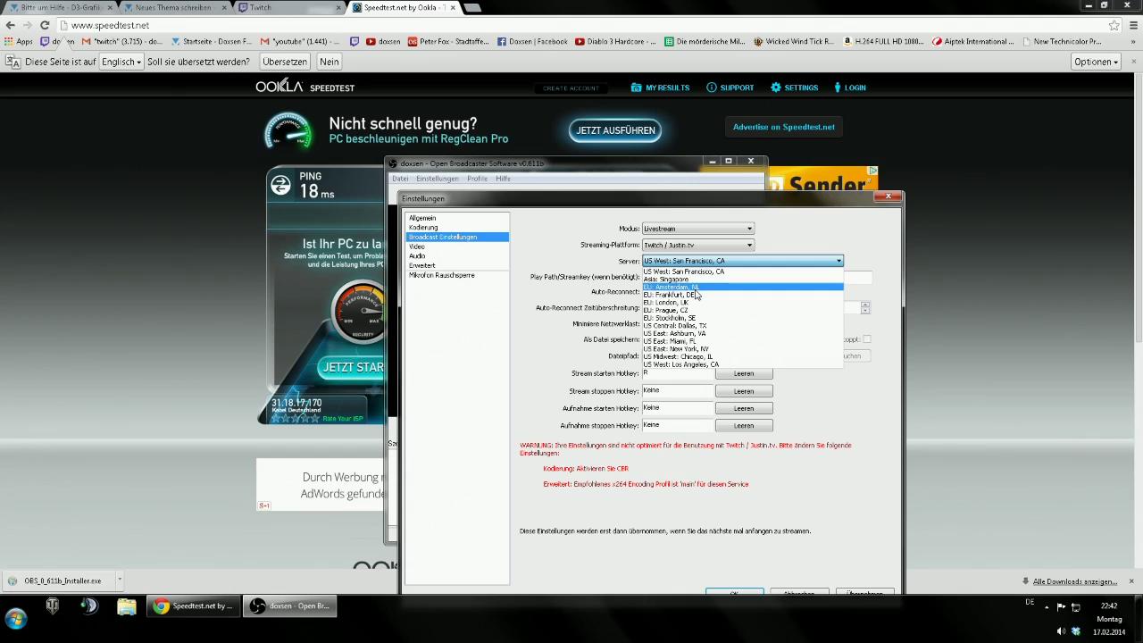
{"action": "left_click", "coordinate": [698, 286]}
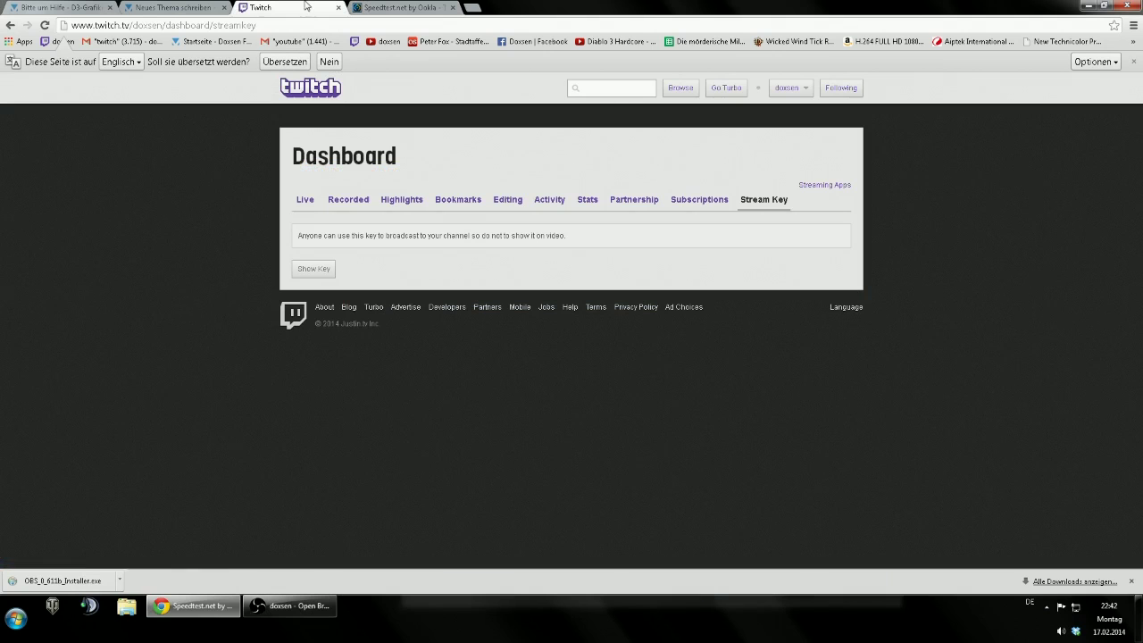
- Switch to the browser and examine the Twitch dashboard's Stream Key page and its web address
{"action": "left_click", "coordinate": [303, 7]}
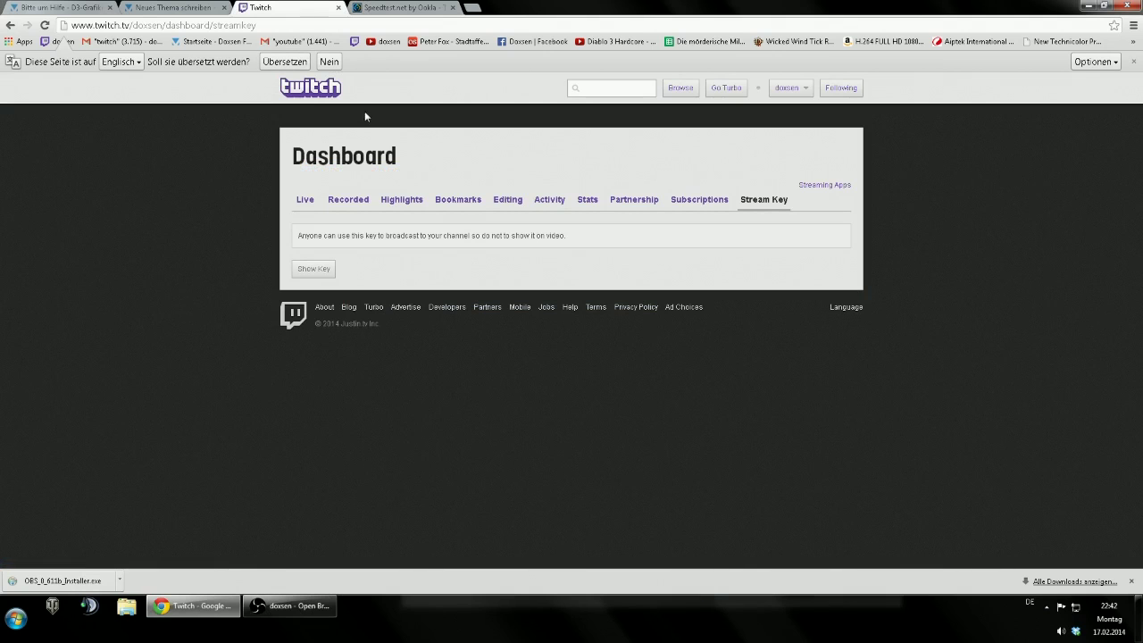
{"action": "left_click", "coordinate": [283, 30]}
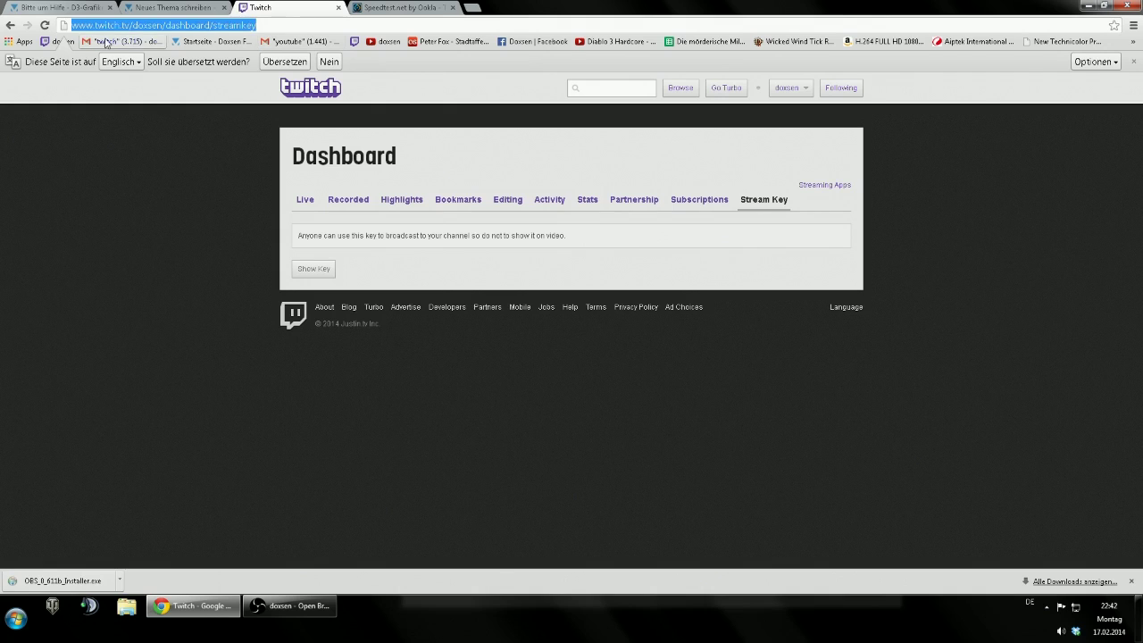
{"action": "left_click", "coordinate": [170, 24]}
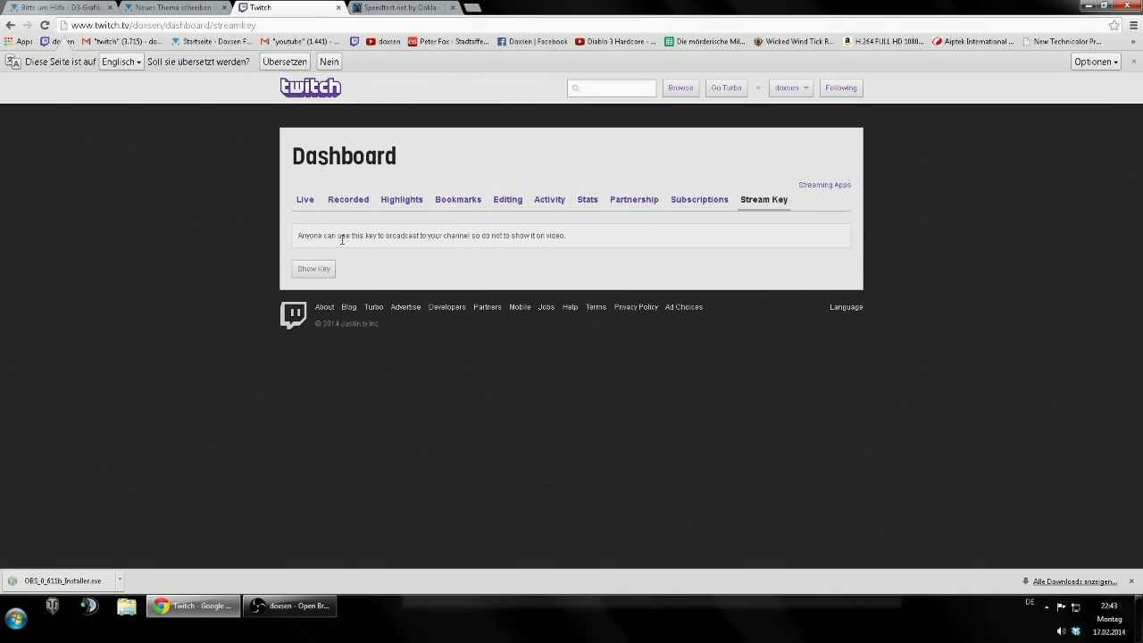
{"action": "left_click", "coordinate": [395, 10]}
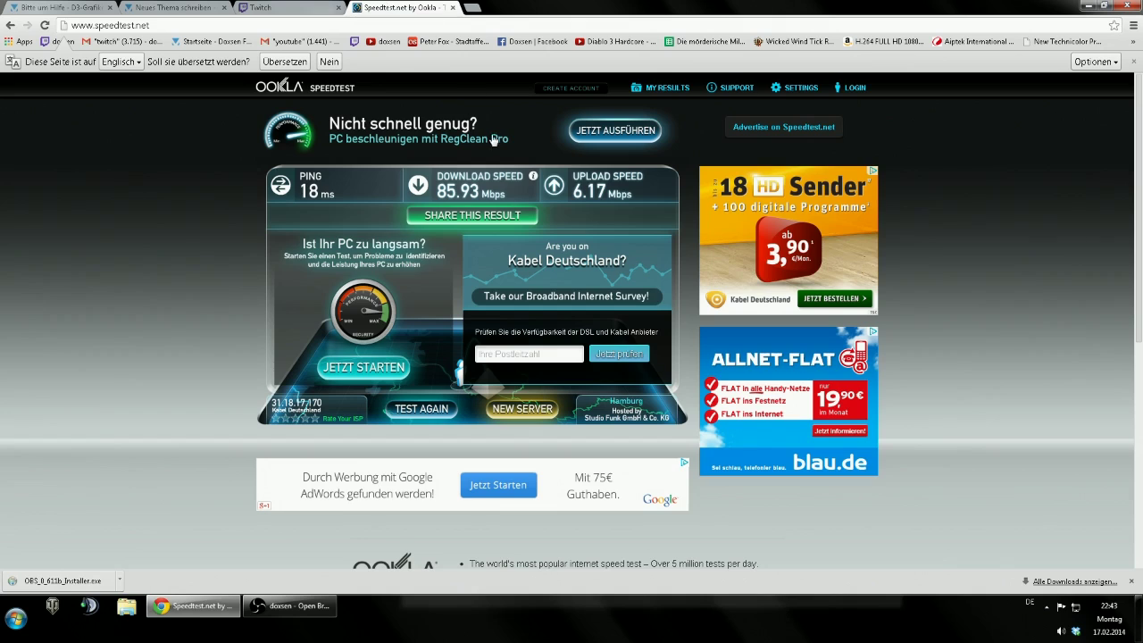
{"action": "left_click", "coordinate": [295, 8]}
- Return to Open Broadcaster Software and go to the video settings, saving the changed broadcast settings
{"action": "left_click", "coordinate": [290, 606]}
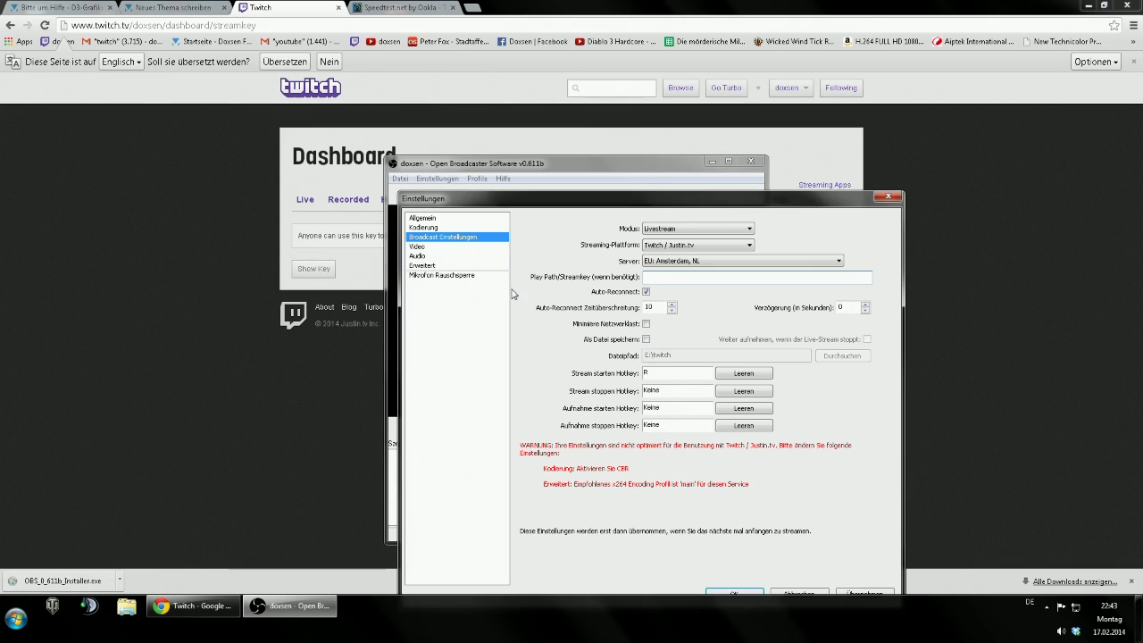
{"action": "left_click", "coordinate": [434, 245]}
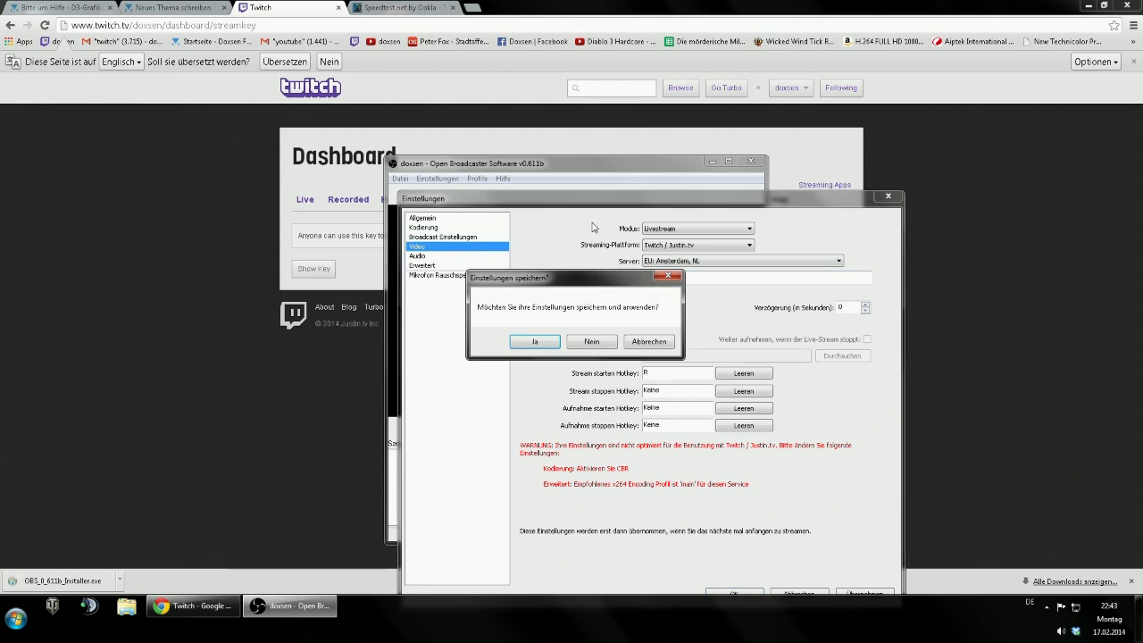
{"action": "left_click", "coordinate": [541, 344]}
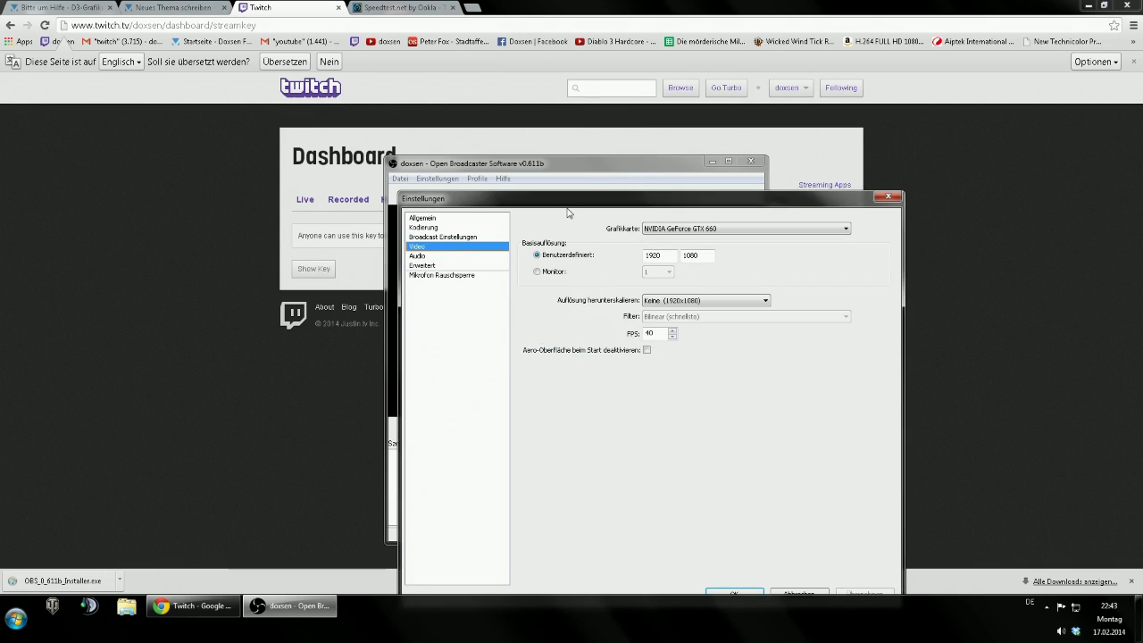
- Base the video resolution on monitor 1 and check the available downscaling resolutions, leaving 1920x1080 without downscaling selected
{"action": "left_click", "coordinate": [675, 228]}
{"action": "left_click", "coordinate": [675, 228]}
{"action": "key", "text": "Tab"}
{"action": "key", "text": "Tab"}
{"action": "double_click", "coordinate": [660, 257]}
{"action": "left_click", "coordinate": [555, 275]}
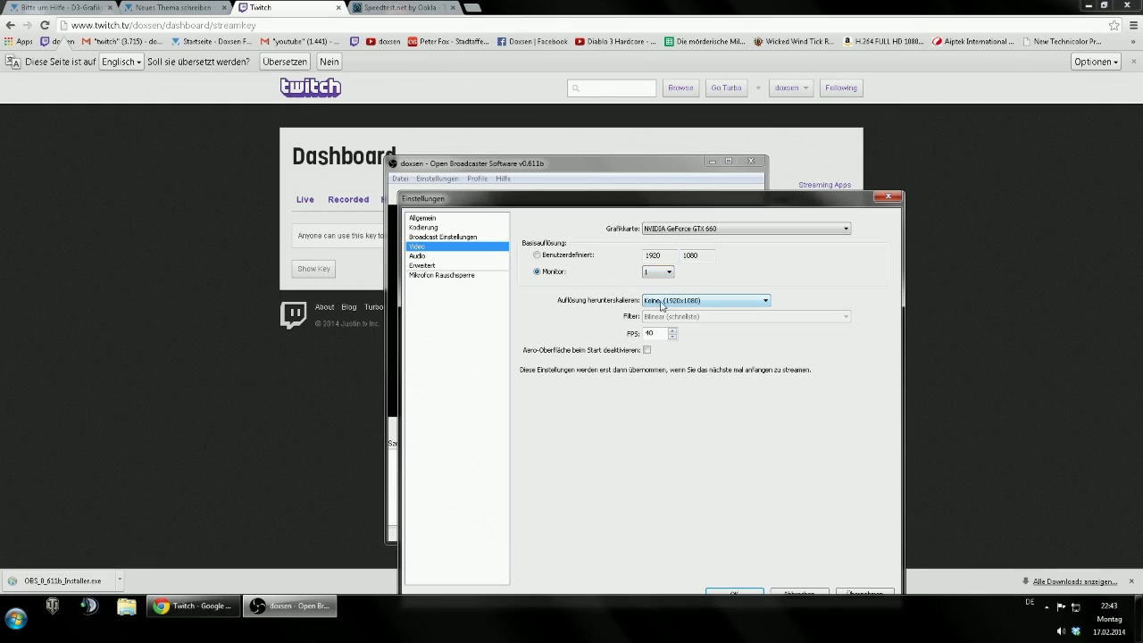
{"action": "left_click", "coordinate": [736, 303]}
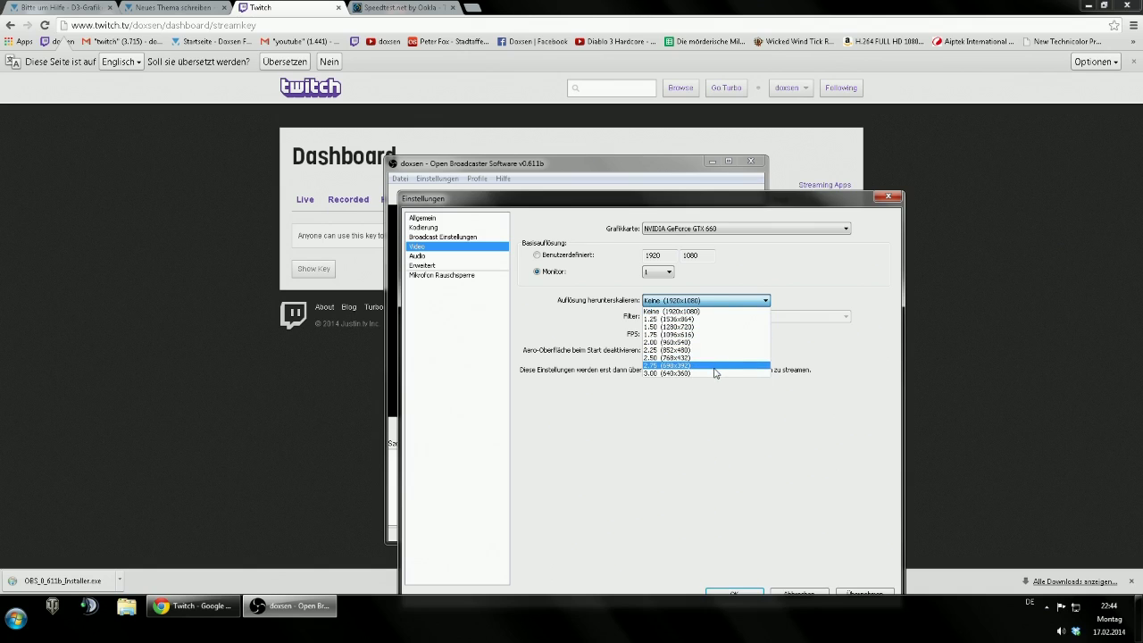
{"action": "left_click", "coordinate": [715, 303]}
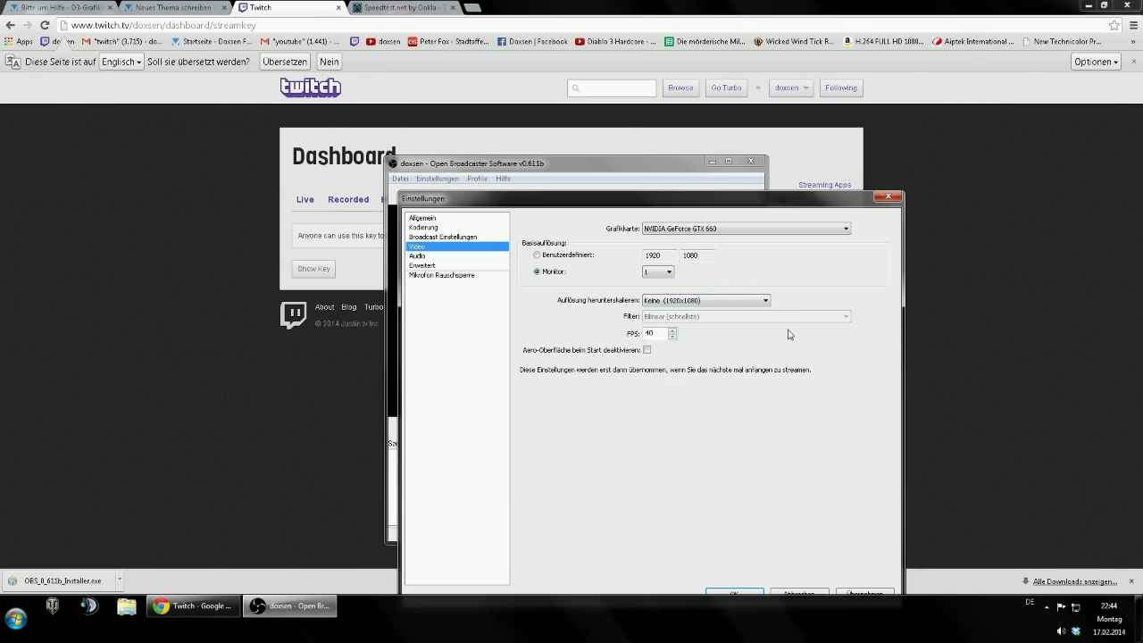
- Downscale the video resolution by a factor of 3.00 to 640x360
{"action": "left_click", "coordinate": [704, 301]}
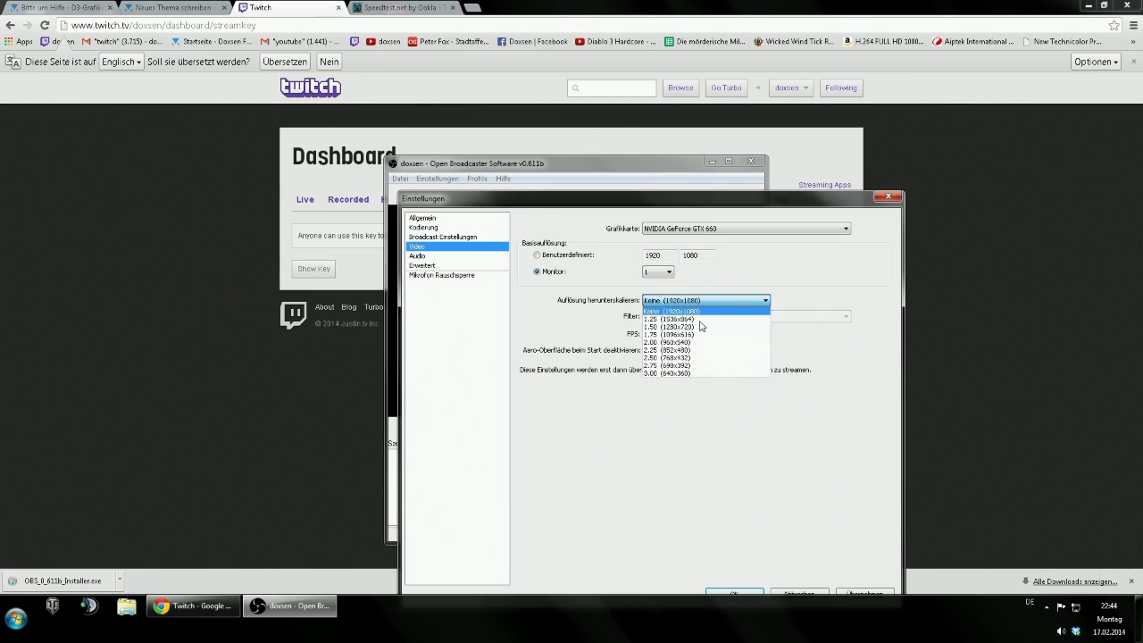
{"action": "left_click", "coordinate": [814, 363]}
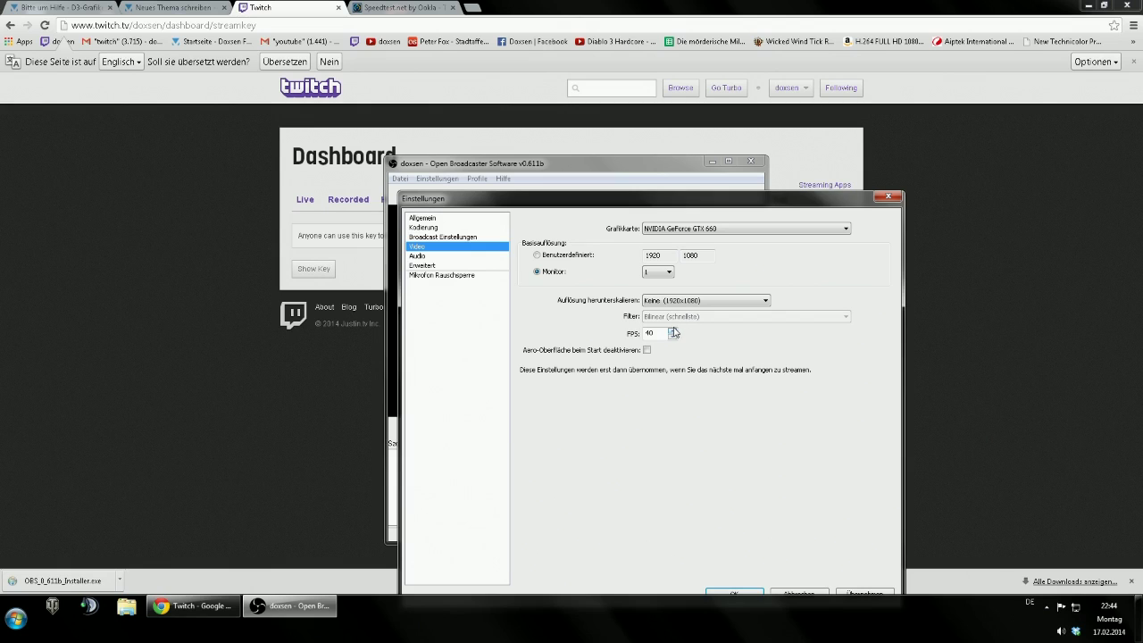
{"action": "left_click", "coordinate": [684, 302]}
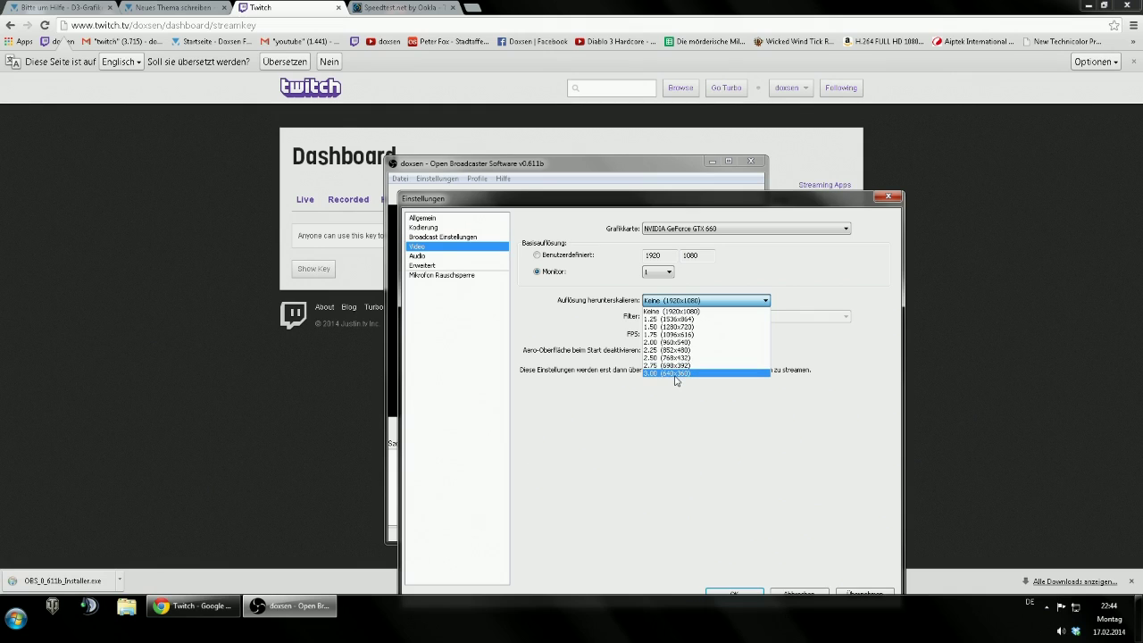
{"action": "left_click", "coordinate": [676, 374]}
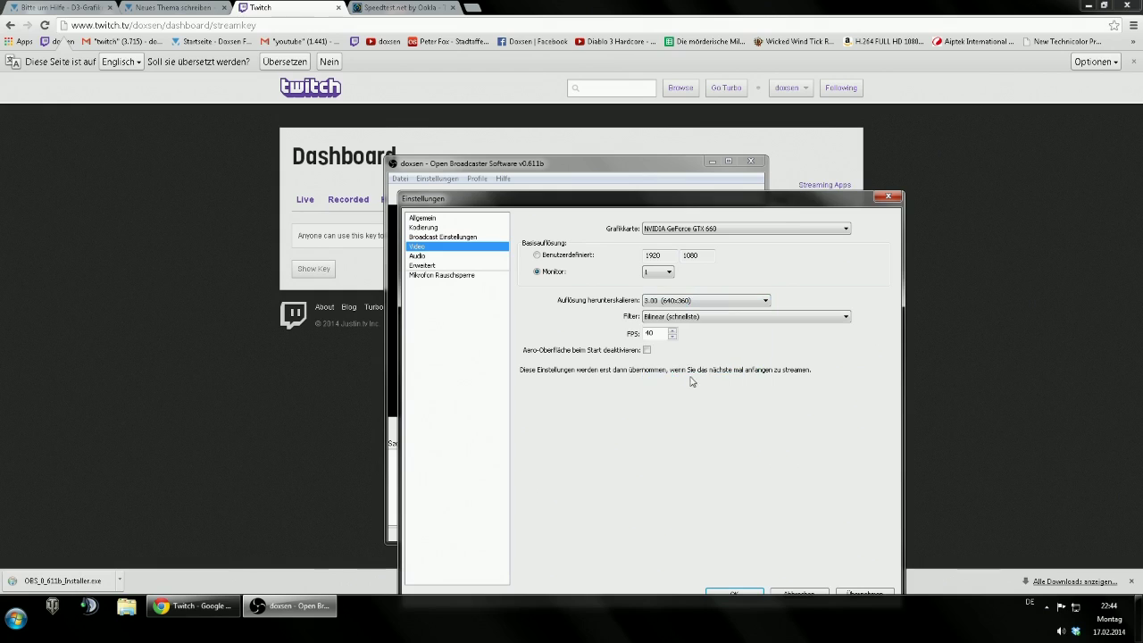
- Set the video frame rate to 15 FPS and go to the audio settings, saving the changed video settings
{"action": "left_click_drag", "start_coordinate": [666, 333], "coordinate": [640, 333]}
{"action": "type", "text": "15"}
{"action": "double_click", "coordinate": [661, 333]}
{"action": "left_click", "coordinate": [657, 335]}
{"action": "left_click", "coordinate": [449, 257]}
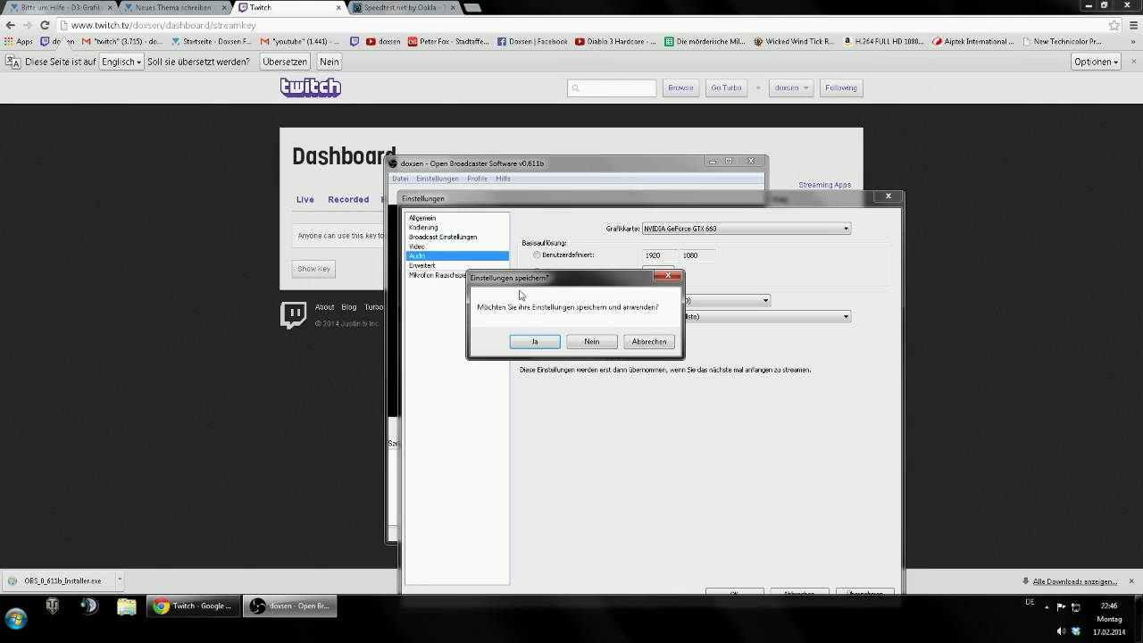
{"action": "left_click", "coordinate": [544, 341]}
- Check the available desktop and microphone audio devices, leaving the desktop device on Standard and the microphone deactivated
{"action": "left_click", "coordinate": [668, 229]}
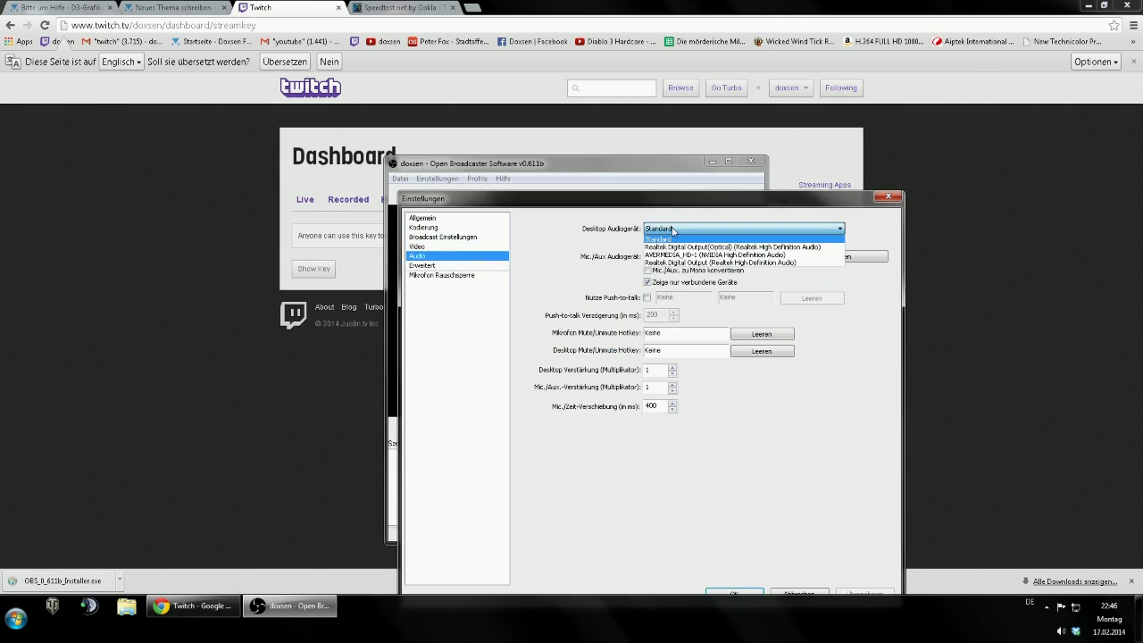
{"action": "left_click", "coordinate": [684, 231]}
{"action": "left_click", "coordinate": [684, 231]}
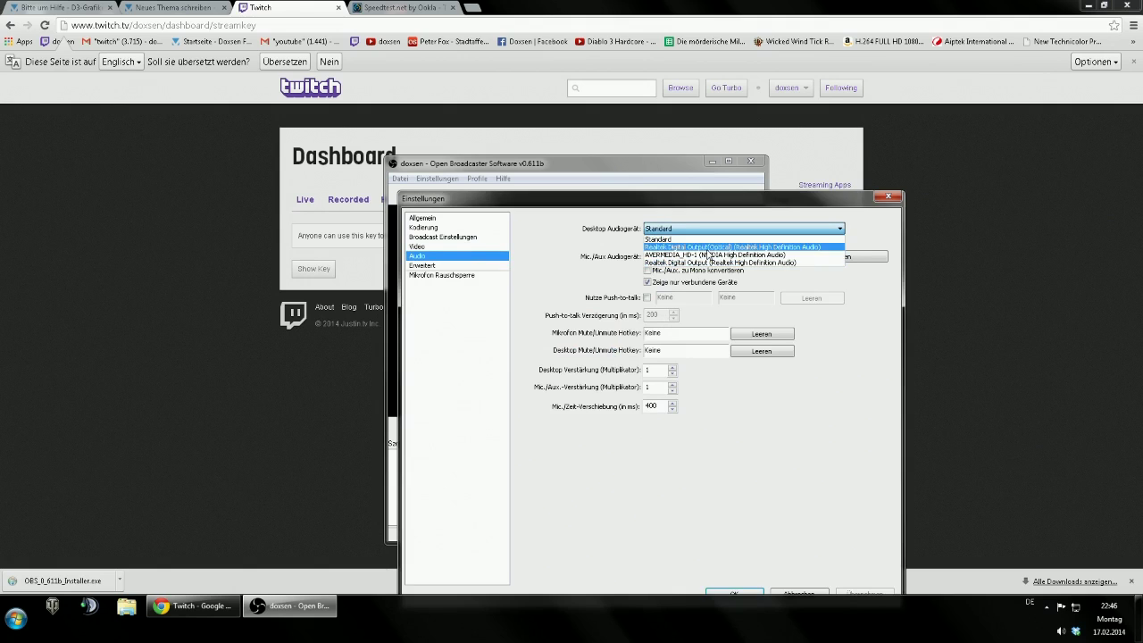
{"action": "left_click", "coordinate": [727, 228]}
{"action": "left_click", "coordinate": [666, 257]}
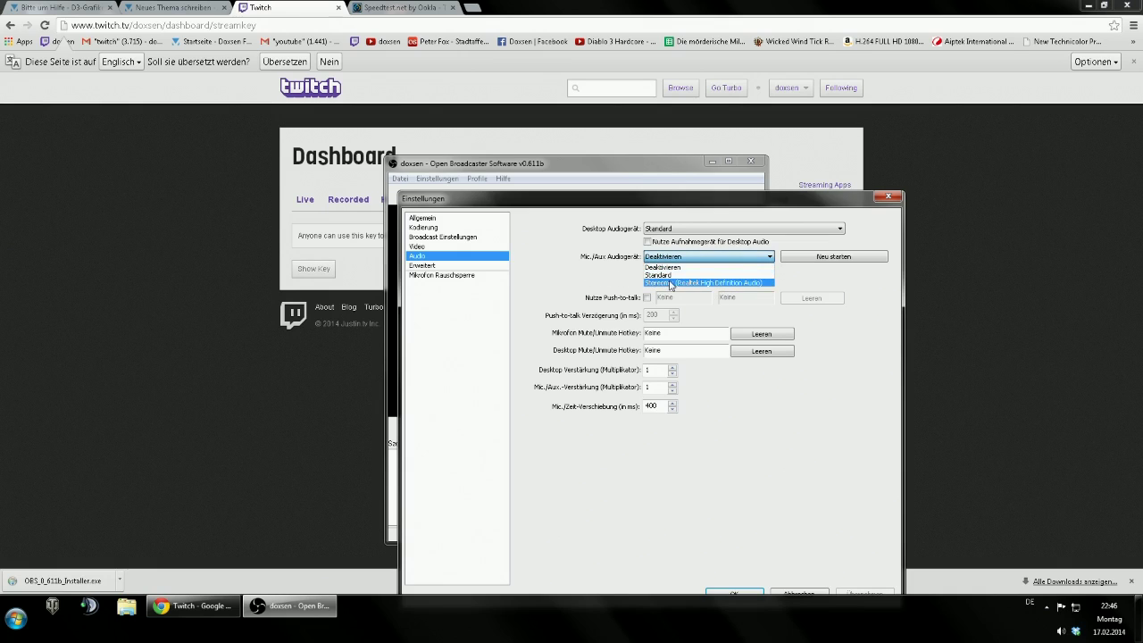
{"action": "left_click", "coordinate": [591, 282]}
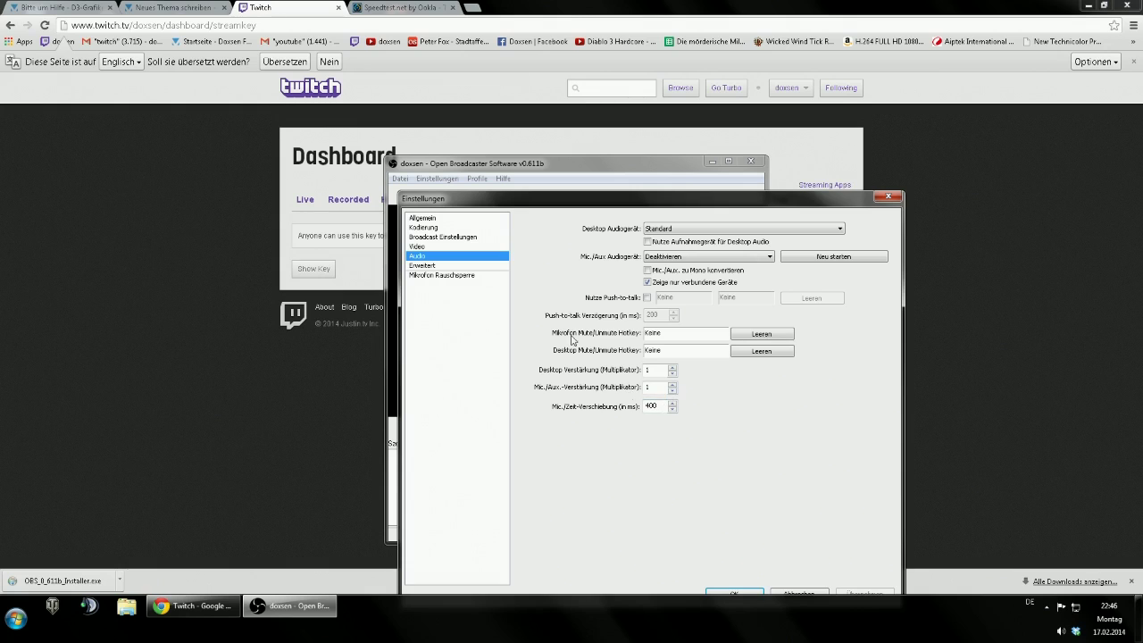
- Go to the advanced settings and check the process priority choices, leaving Normal selected
{"action": "left_click", "coordinate": [447, 266]}
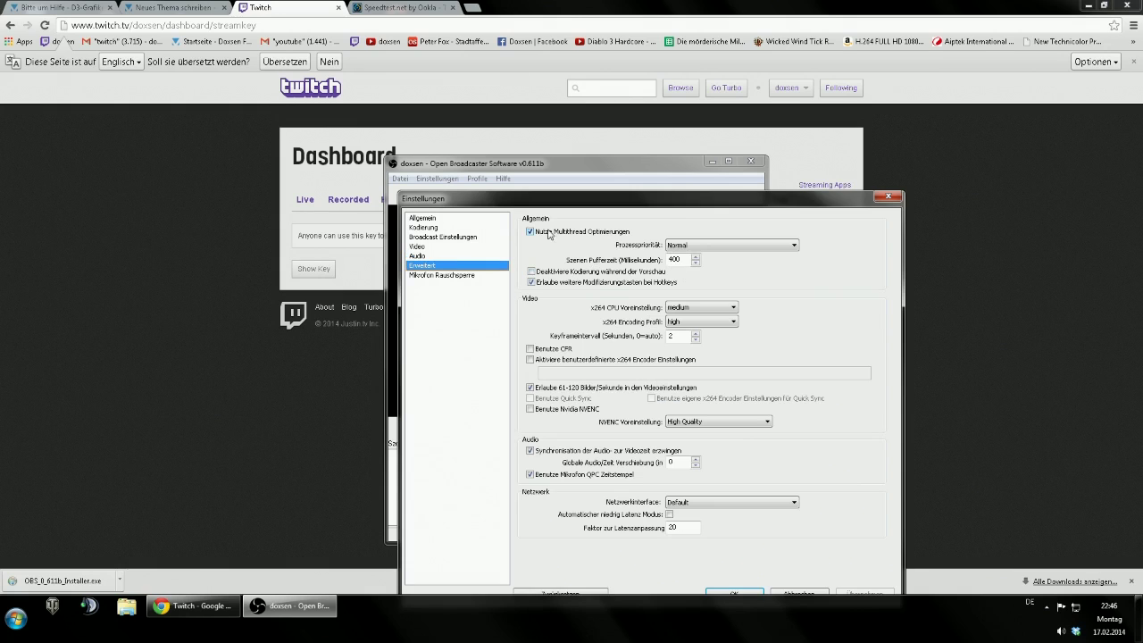
{"action": "left_click", "coordinate": [695, 246]}
{"action": "left_click", "coordinate": [695, 246]}
{"action": "left_click", "coordinate": [695, 246]}
{"action": "left_click", "coordinate": [696, 246]}
- Try changing the x264 CPU preset to slower, faster and superfast, declining the preset change each time
{"action": "left_click", "coordinate": [712, 308]}
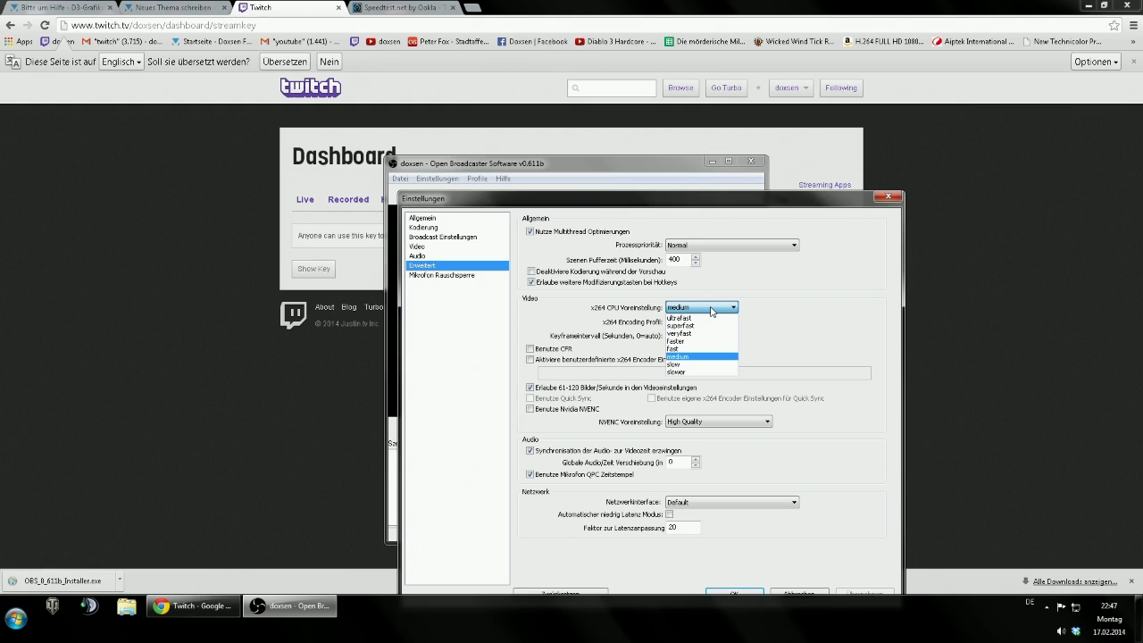
{"action": "left_click", "coordinate": [699, 372]}
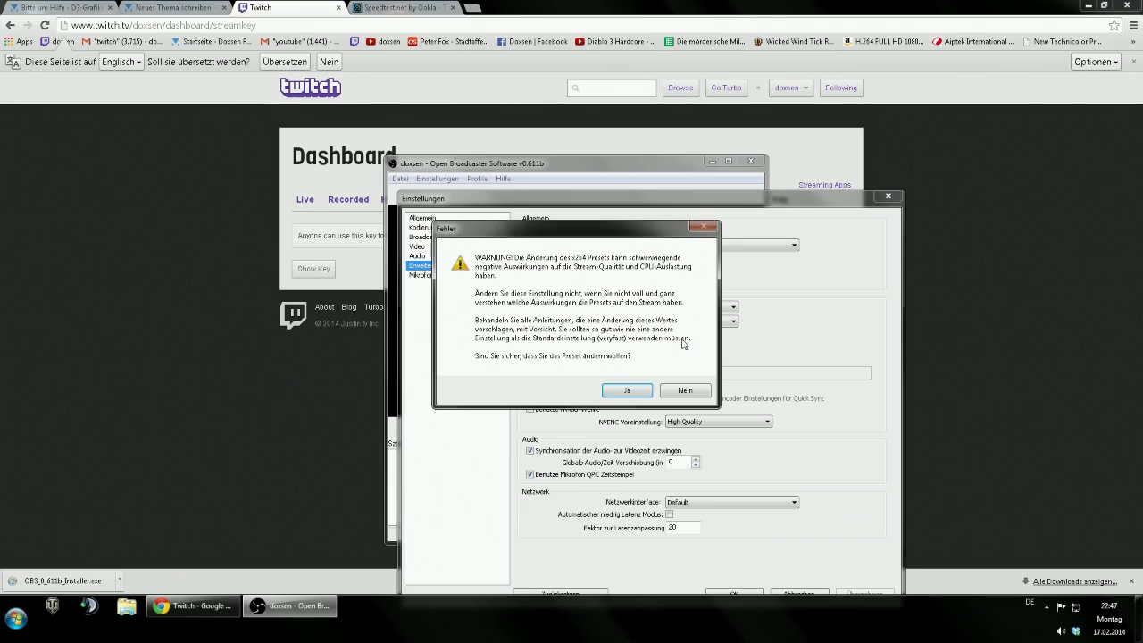
{"action": "left_click", "coordinate": [685, 394]}
{"action": "left_click", "coordinate": [697, 321]}
{"action": "left_click", "coordinate": [697, 321]}
{"action": "left_click", "coordinate": [697, 308]}
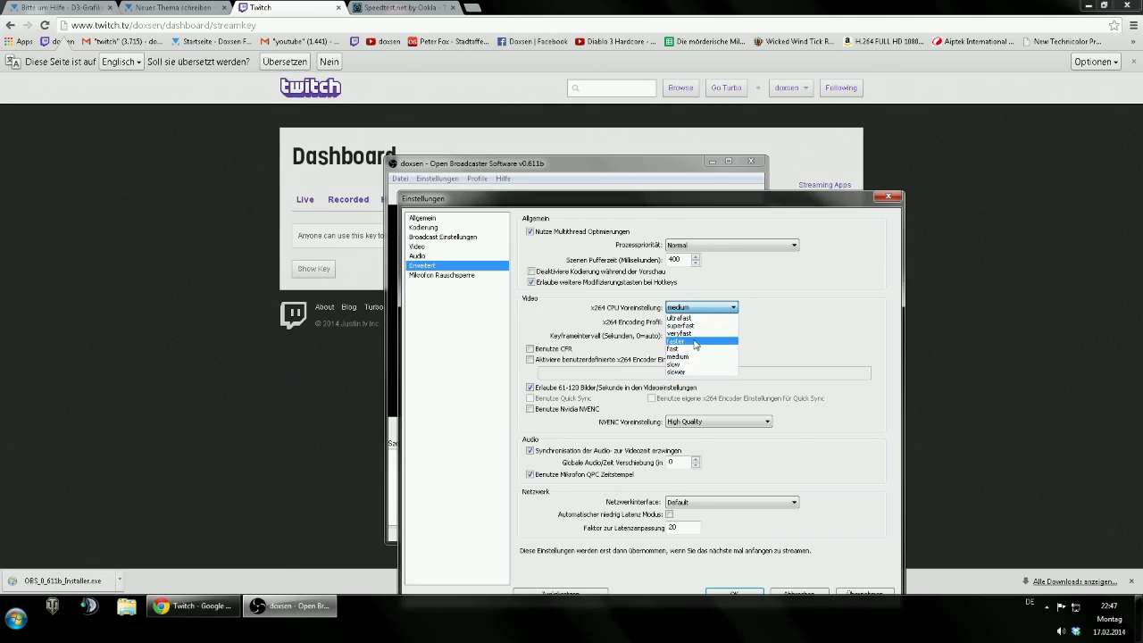
{"action": "left_click", "coordinate": [695, 342]}
{"action": "left_click", "coordinate": [691, 394]}
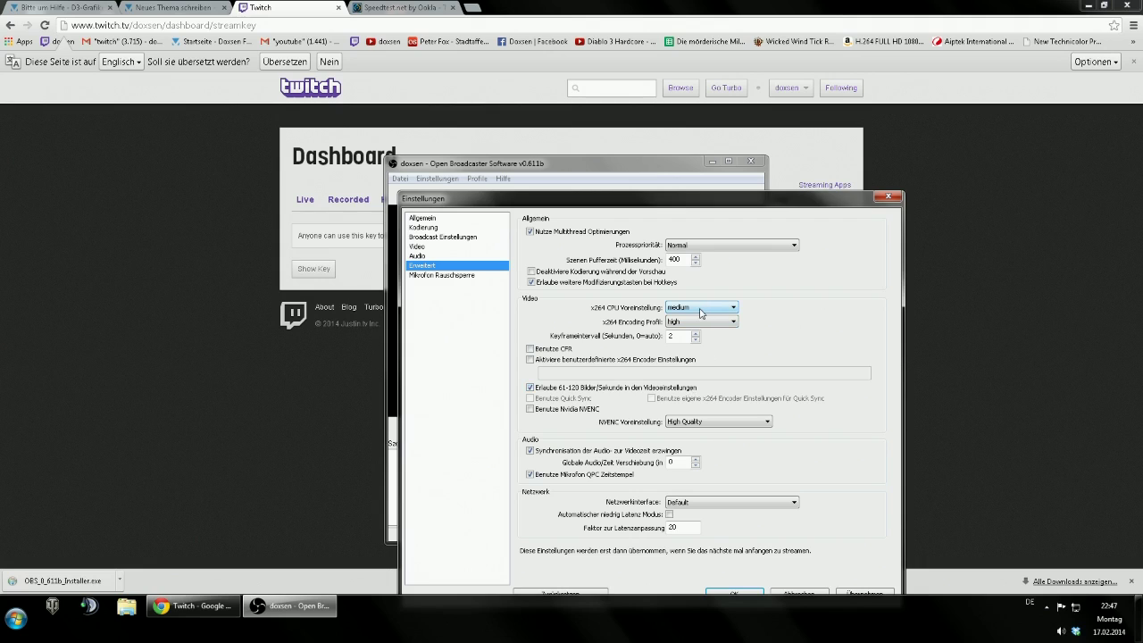
{"action": "left_click", "coordinate": [701, 312]}
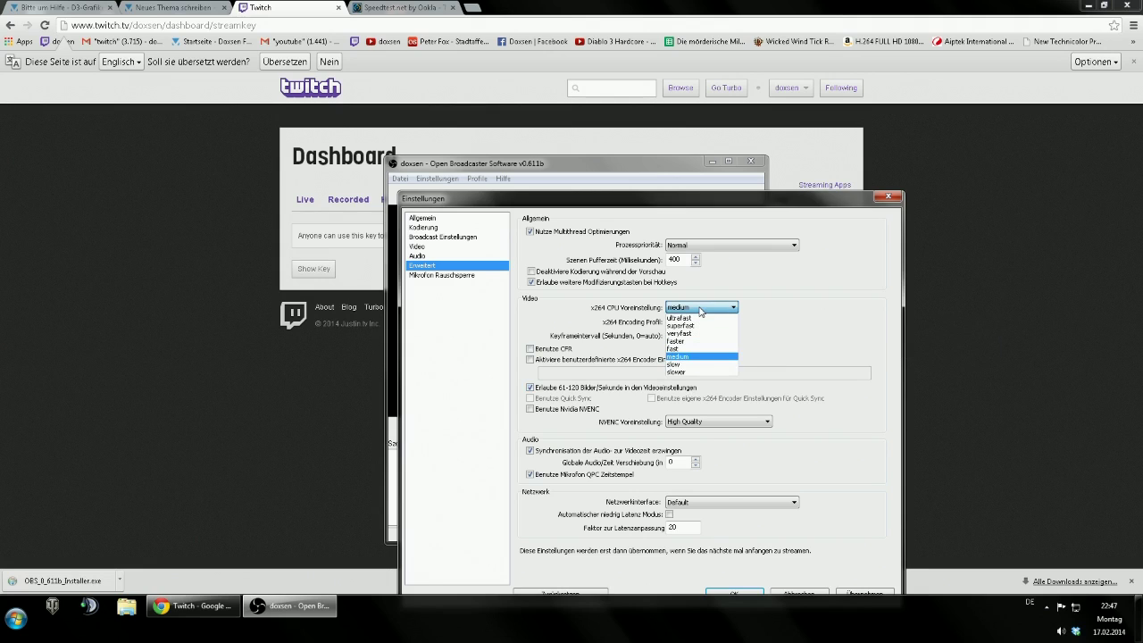
{"action": "left_click", "coordinate": [694, 325]}
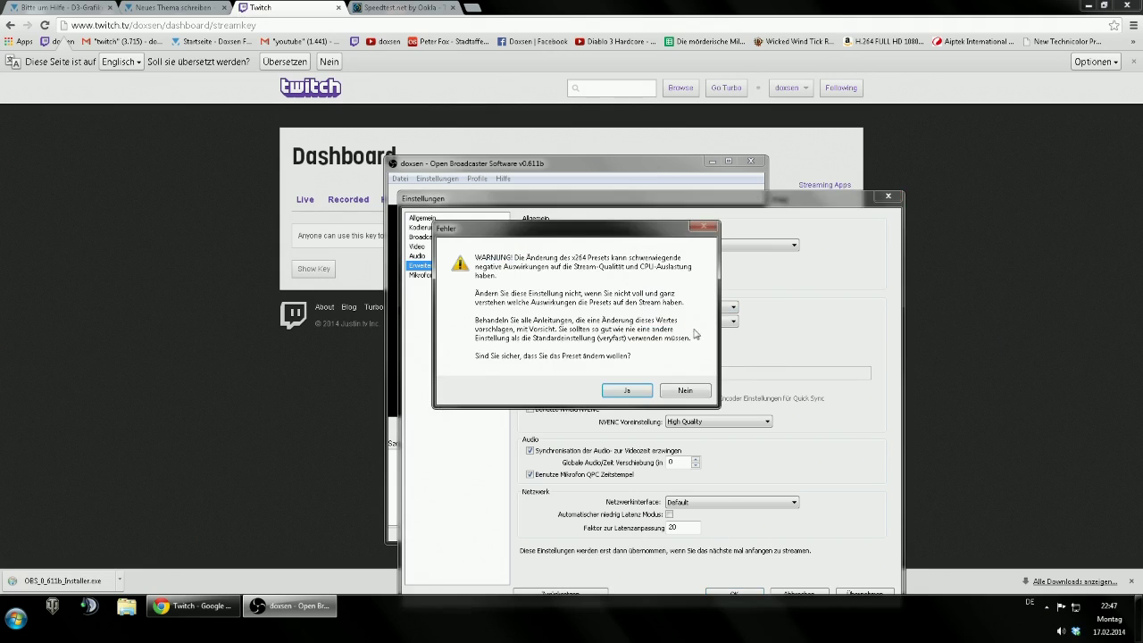
{"action": "left_click", "coordinate": [691, 390]}
- Set the x264 CPU preset to superfast and accept the preset change
{"action": "left_click", "coordinate": [716, 308]}
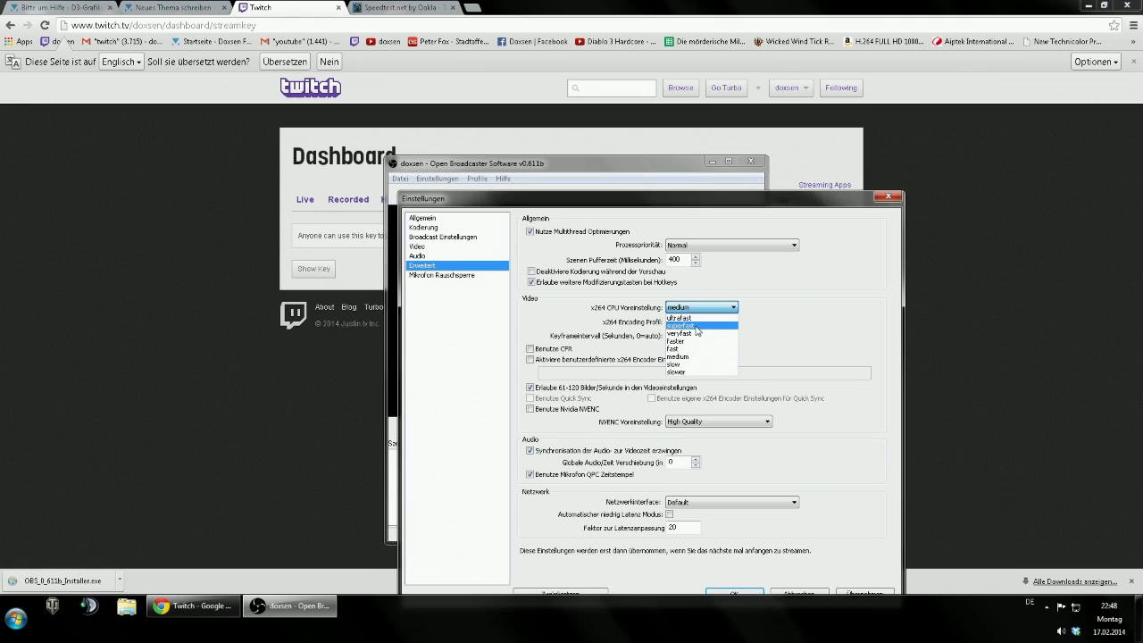
{"action": "left_click", "coordinate": [708, 326]}
{"action": "left_click", "coordinate": [623, 392]}
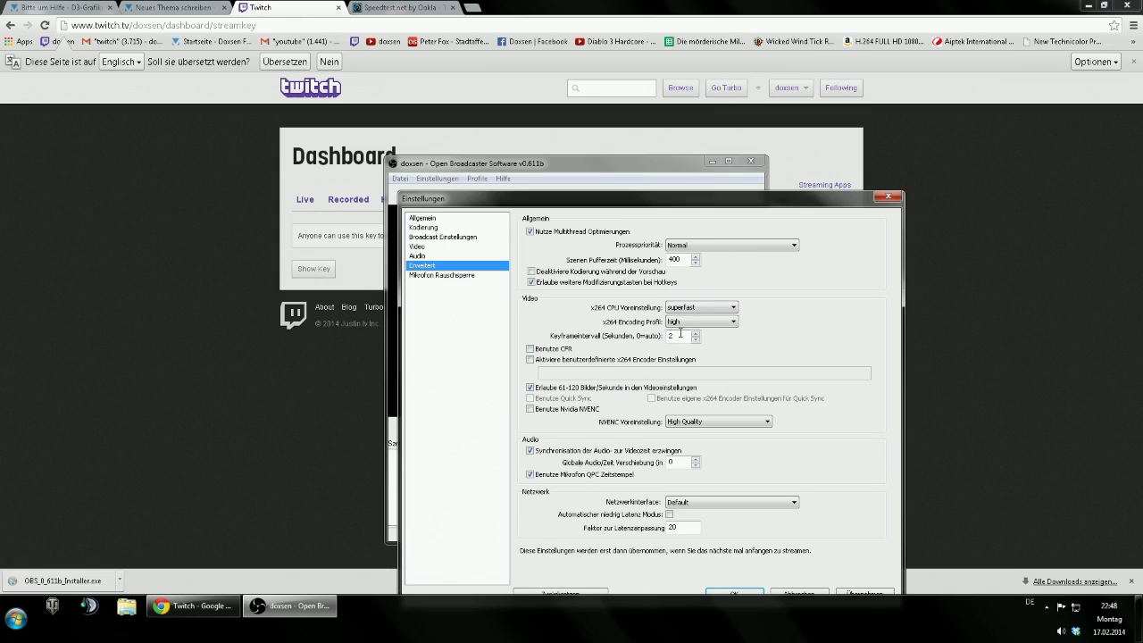
{"action": "left_click", "coordinate": [692, 308]}
{"action": "left_click", "coordinate": [793, 332]}
- Check the x264 encoding profile choices, leaving high selected
{"action": "left_click", "coordinate": [688, 322]}
{"action": "left_click", "coordinate": [688, 325]}
{"action": "left_click", "coordinate": [688, 324]}
{"action": "left_click", "coordinate": [688, 324]}
{"action": "left_click", "coordinate": [666, 323]}
{"action": "left_click", "coordinate": [666, 323]}
{"action": "key", "text": "Tab"}
- Move the settings window higher so it fits on screen, and go to the microphone noise gate settings, saving the advanced settings
{"action": "left_click_drag", "start_coordinate": [770, 200], "coordinate": [780, 161]}
{"action": "left_click", "coordinate": [696, 462]}
{"action": "left_click", "coordinate": [696, 468]}
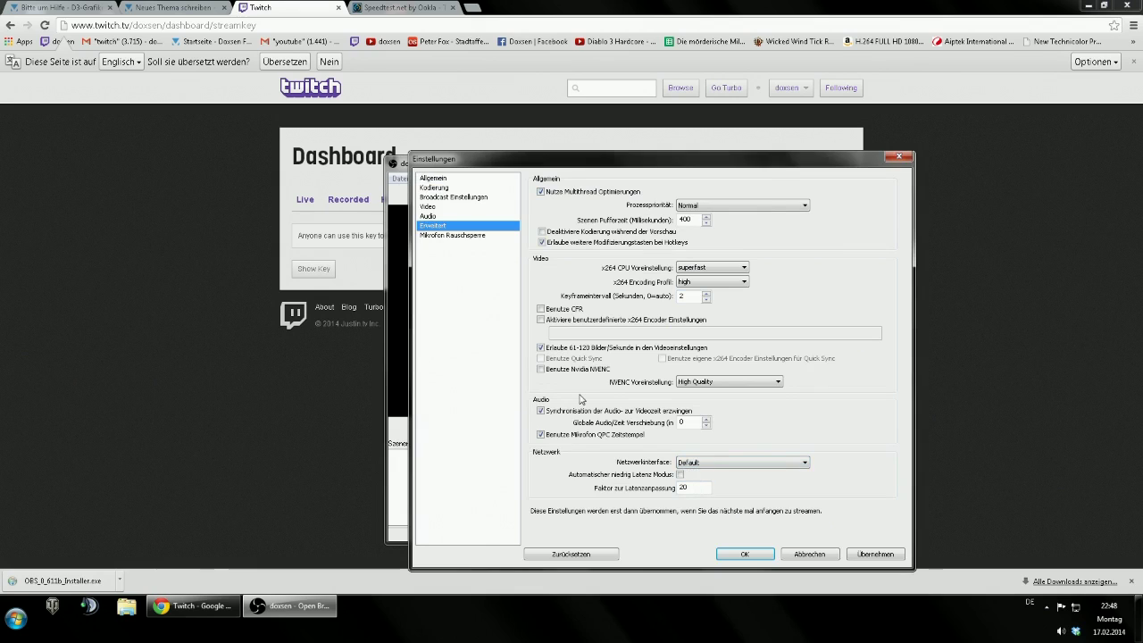
{"action": "left_click", "coordinate": [467, 237]}
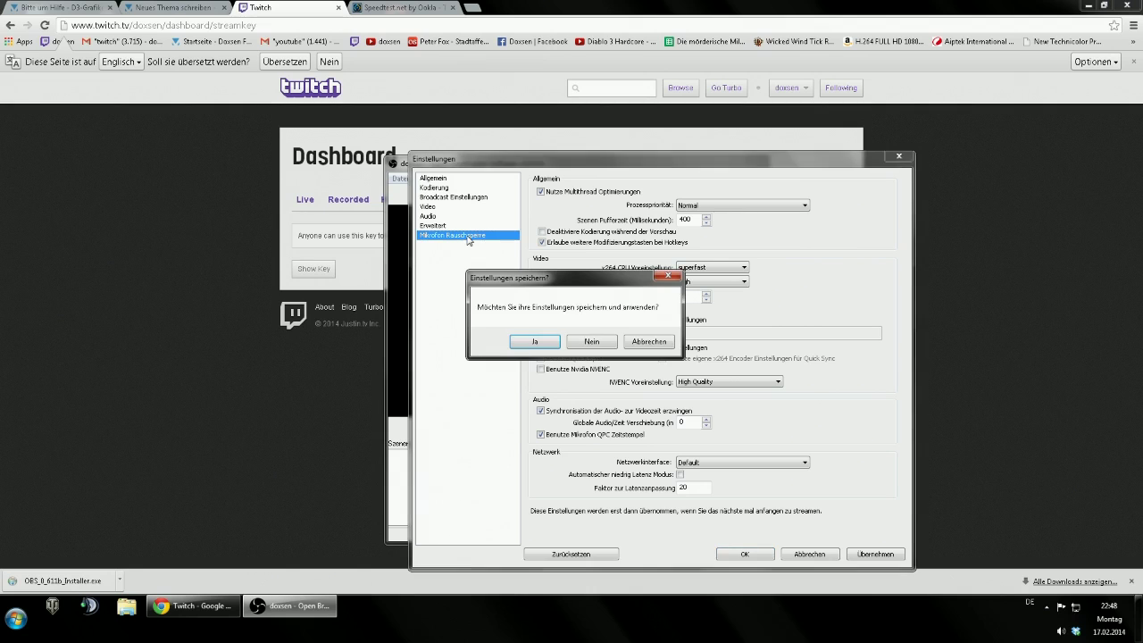
{"action": "left_click", "coordinate": [540, 346]}
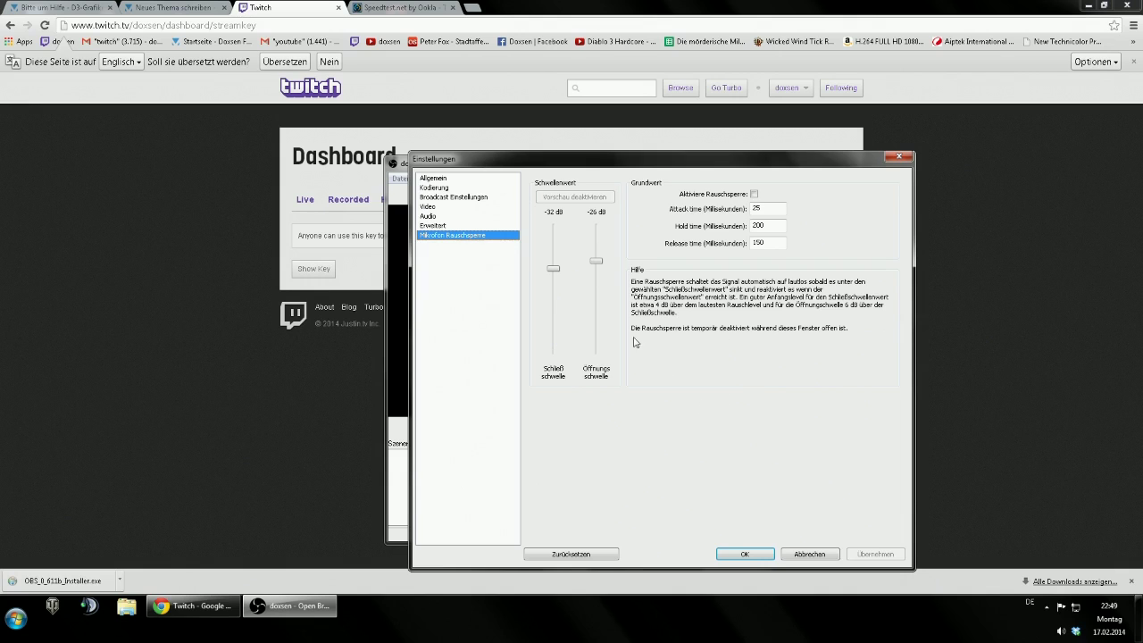
- Try video encoding quality 0, review the other quality levels, and return to the video settings without saving the change
{"action": "left_click", "coordinate": [455, 207]}
{"action": "left_click", "coordinate": [454, 198]}
{"action": "left_click", "coordinate": [452, 188]}
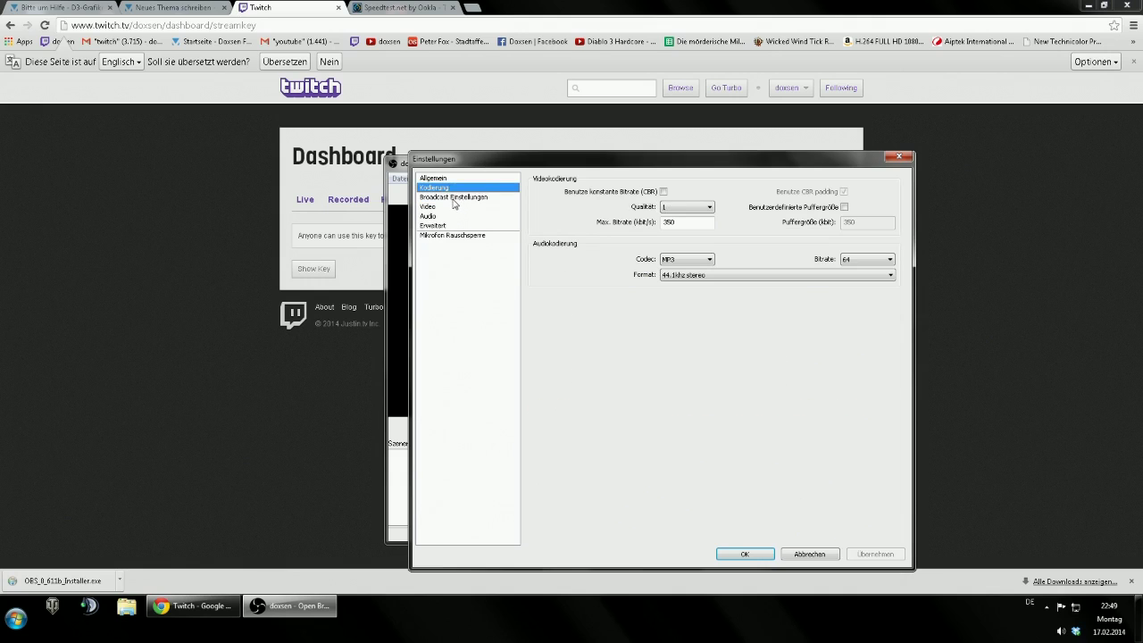
{"action": "left_click", "coordinate": [695, 207]}
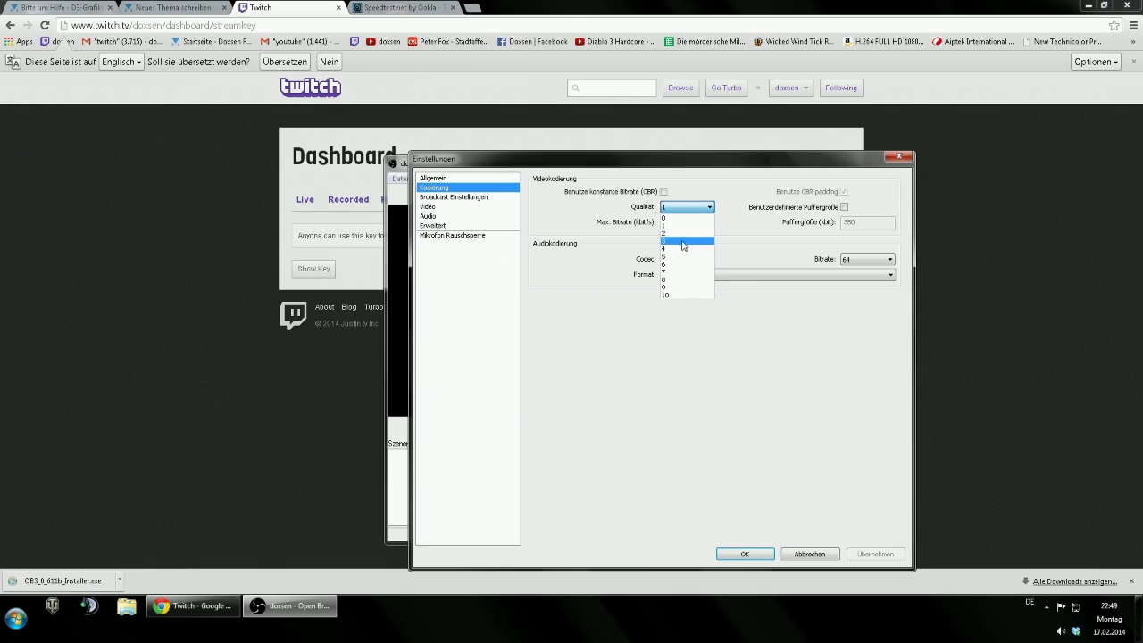
{"action": "left_click", "coordinate": [673, 218]}
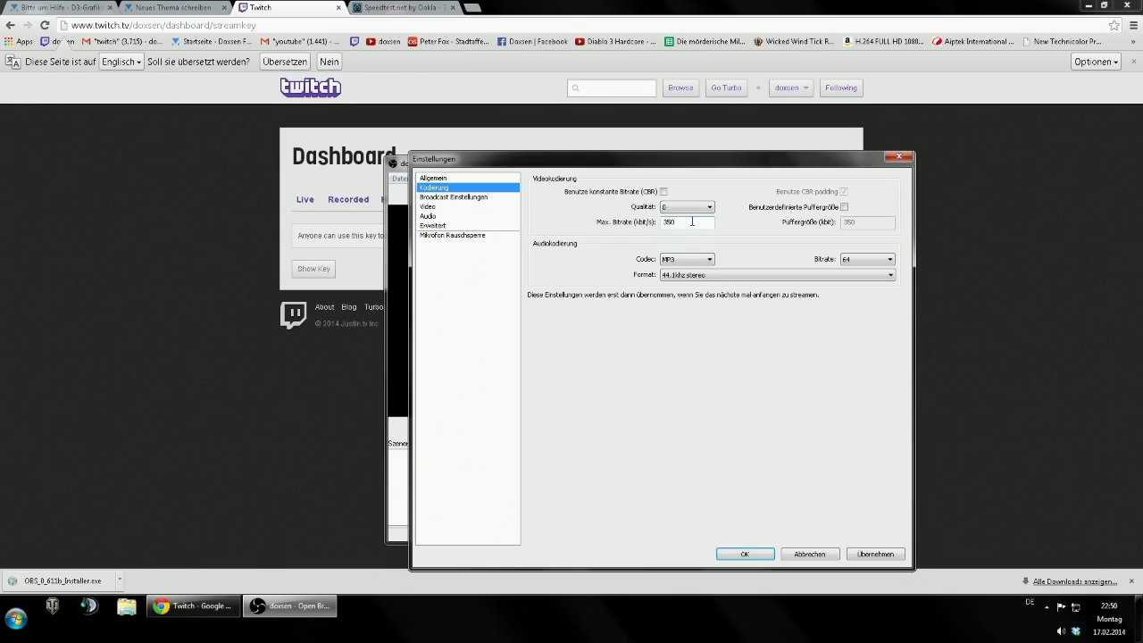
{"action": "left_click", "coordinate": [688, 207]}
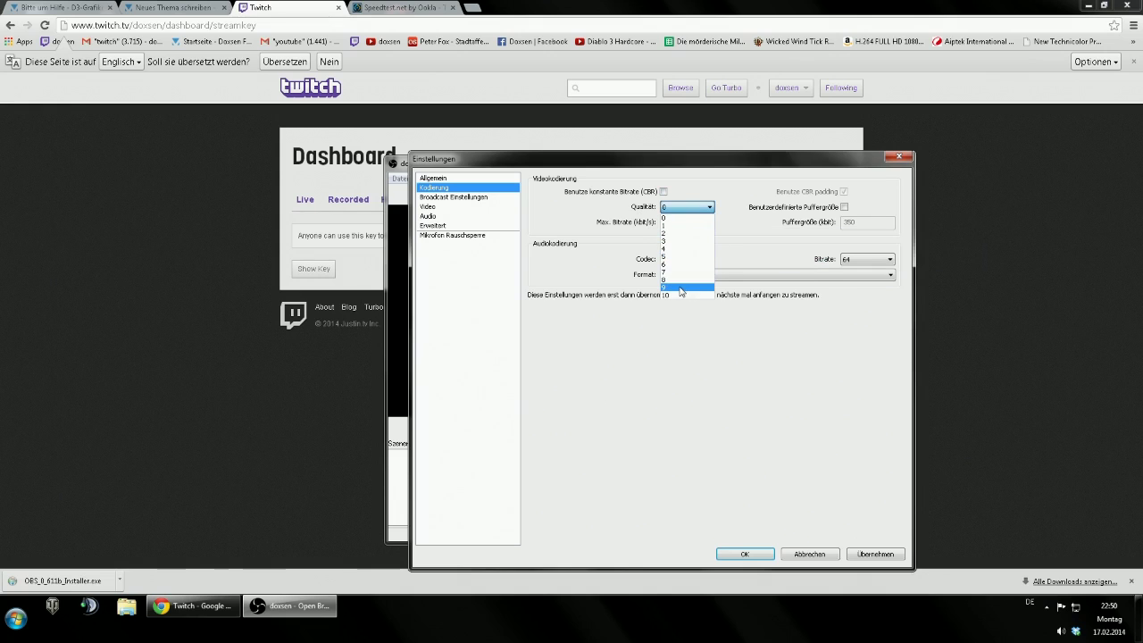
{"action": "left_click", "coordinate": [739, 222]}
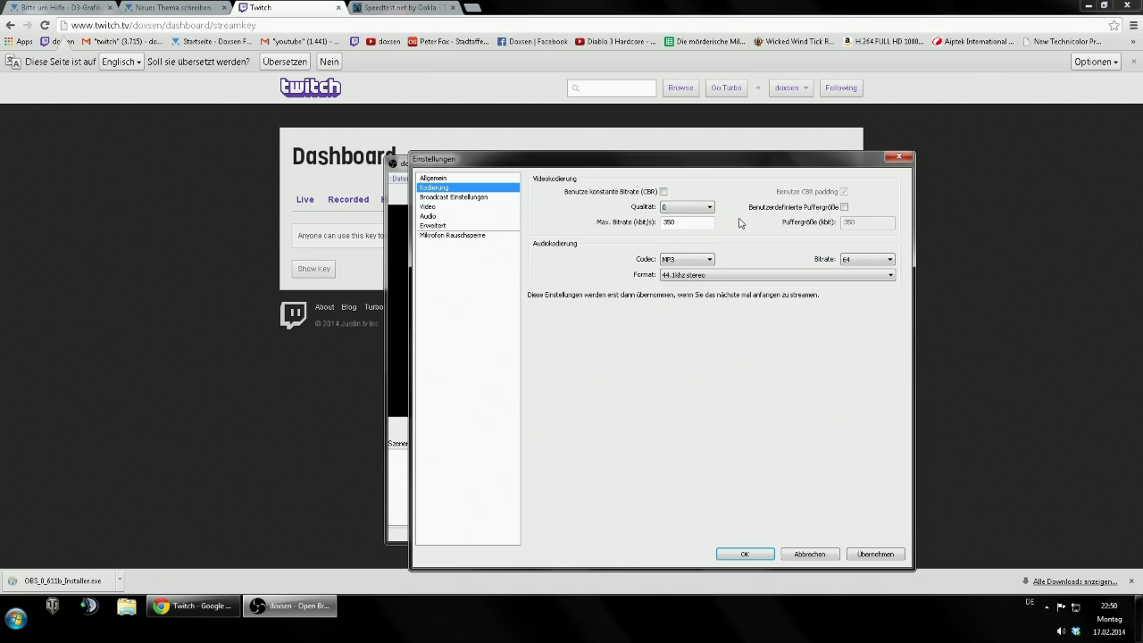
{"action": "left_click", "coordinate": [689, 208]}
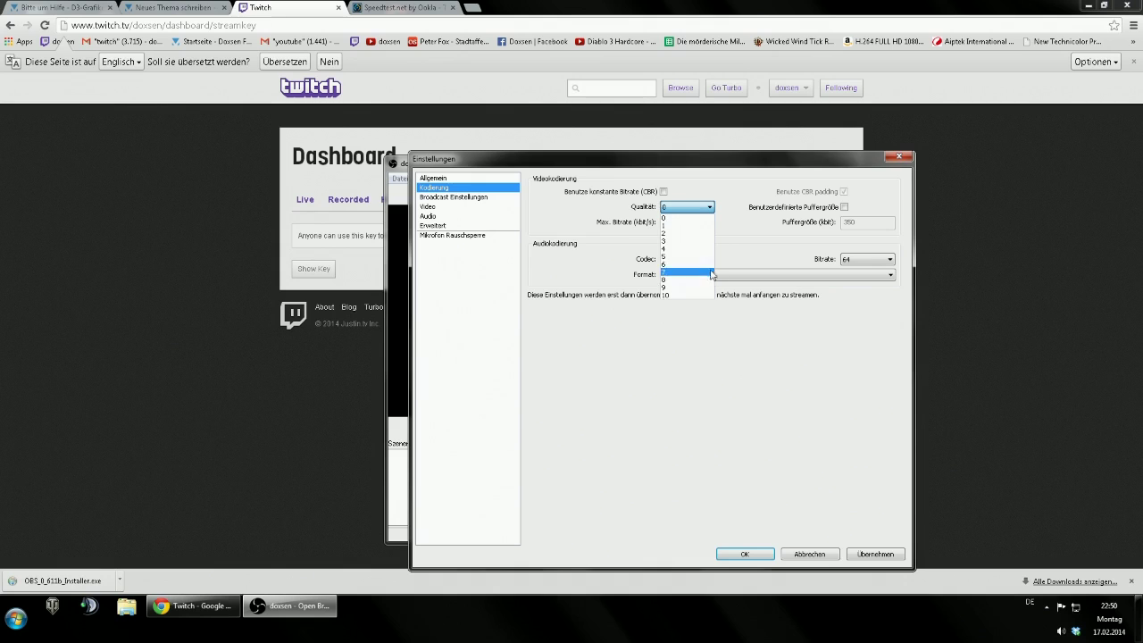
{"action": "left_click", "coordinate": [451, 211]}
{"action": "left_click", "coordinate": [450, 209]}
{"action": "left_click", "coordinate": [601, 346]}
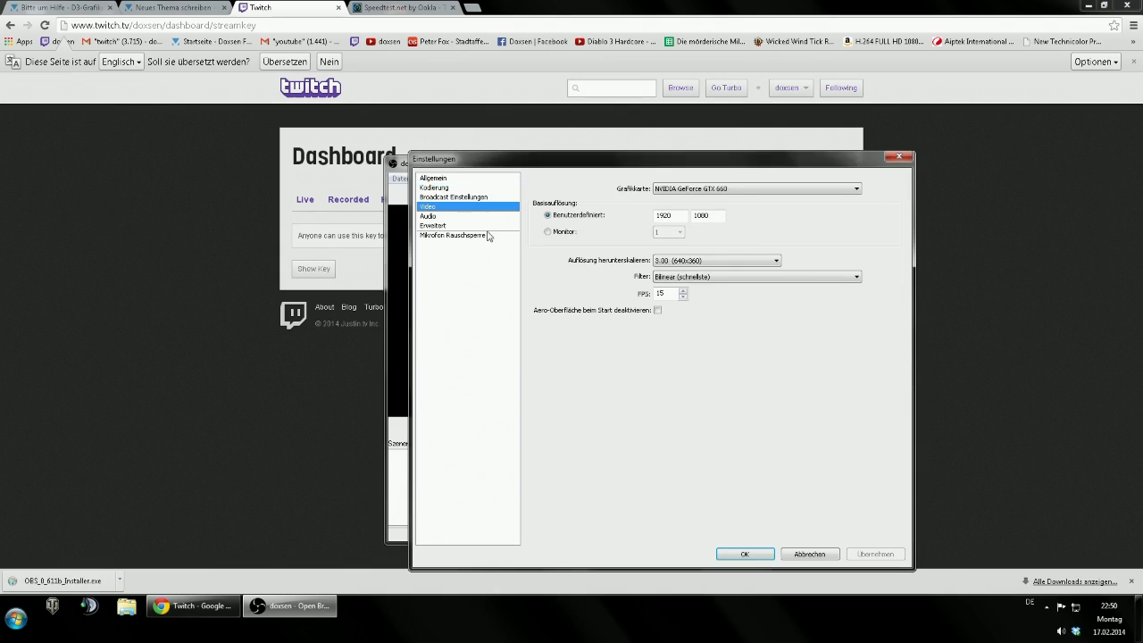
- Try downscaling the video resolution by a factor of 2.00 to 960x540
{"action": "left_click", "coordinate": [692, 261]}
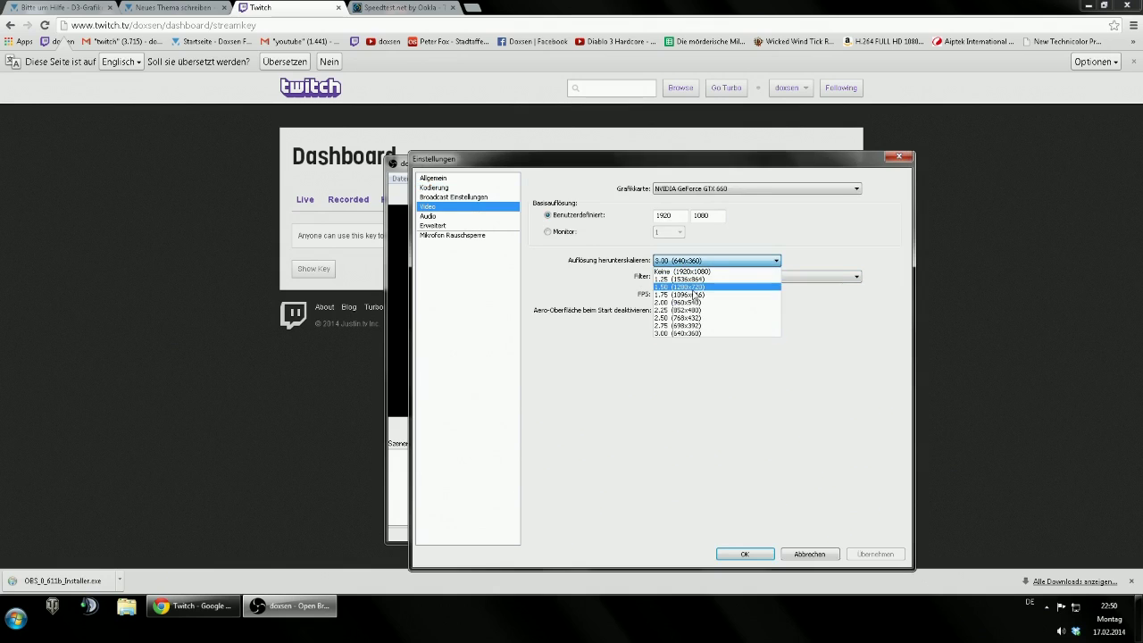
{"action": "left_click", "coordinate": [702, 301]}
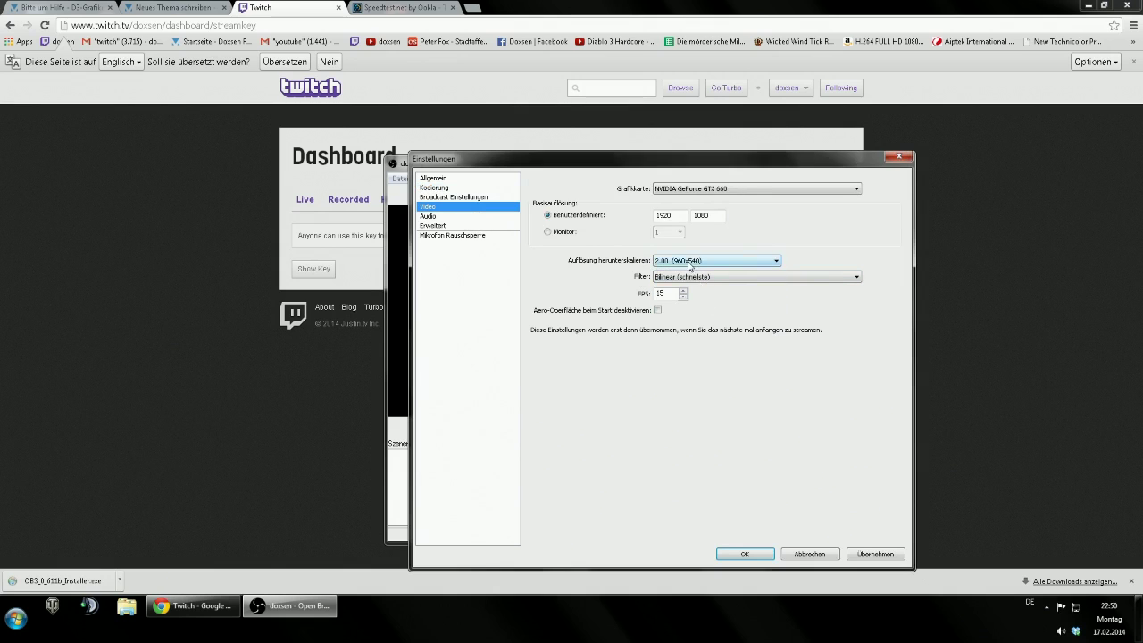
{"action": "left_click", "coordinate": [694, 263]}
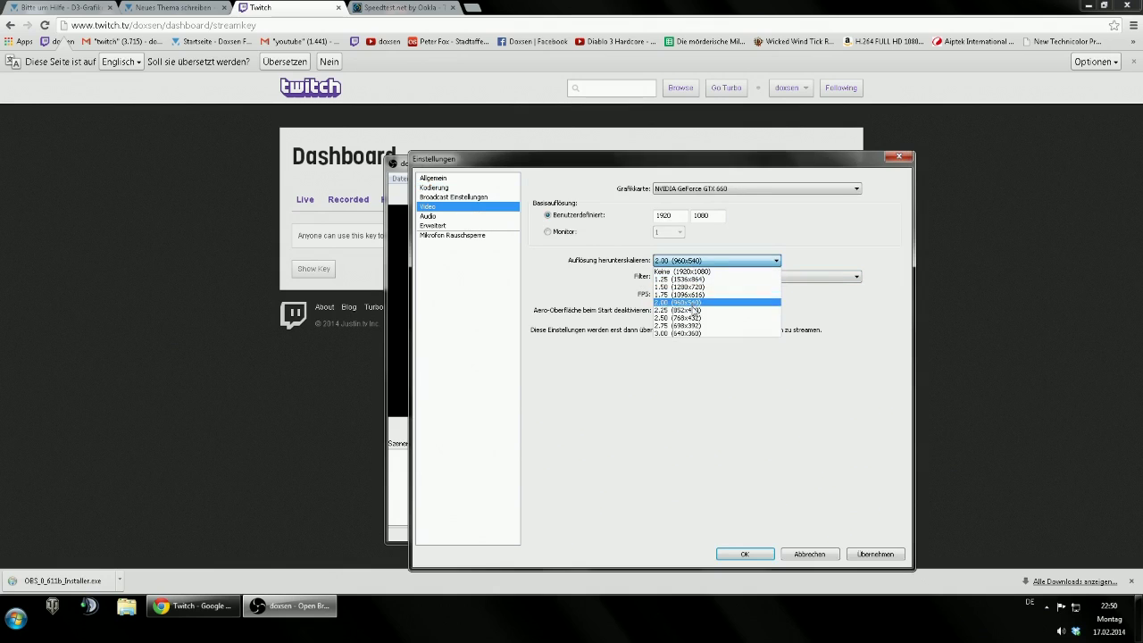
{"action": "left_click", "coordinate": [757, 245]}
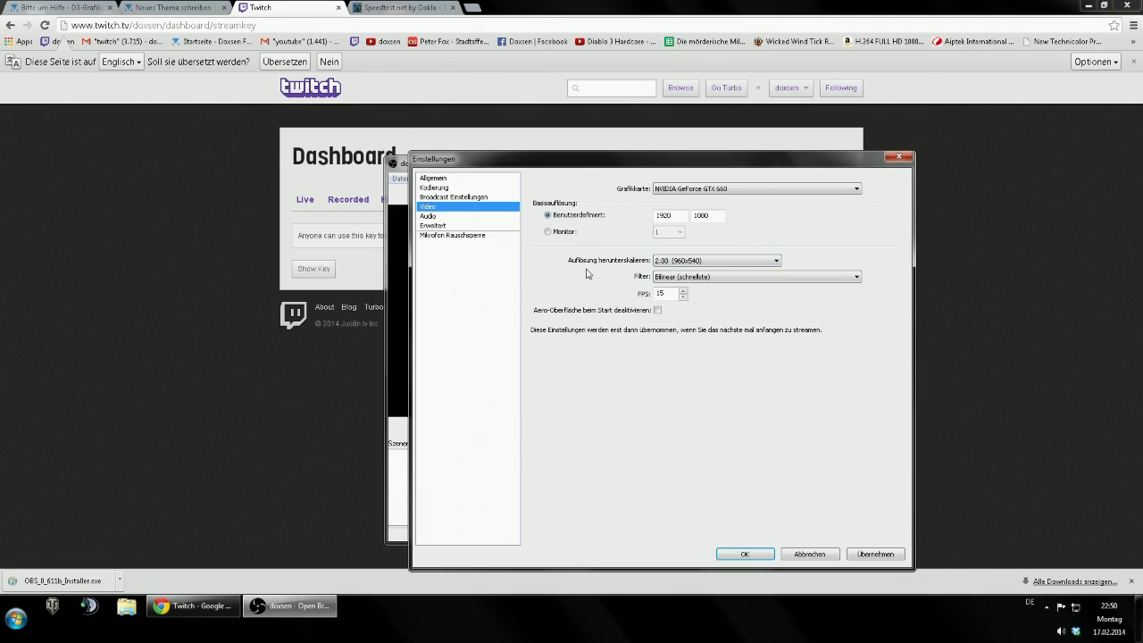
- Go to the audio settings without saving the resolution change, and cancel out of the settings dialog
{"action": "left_click", "coordinate": [453, 216]}
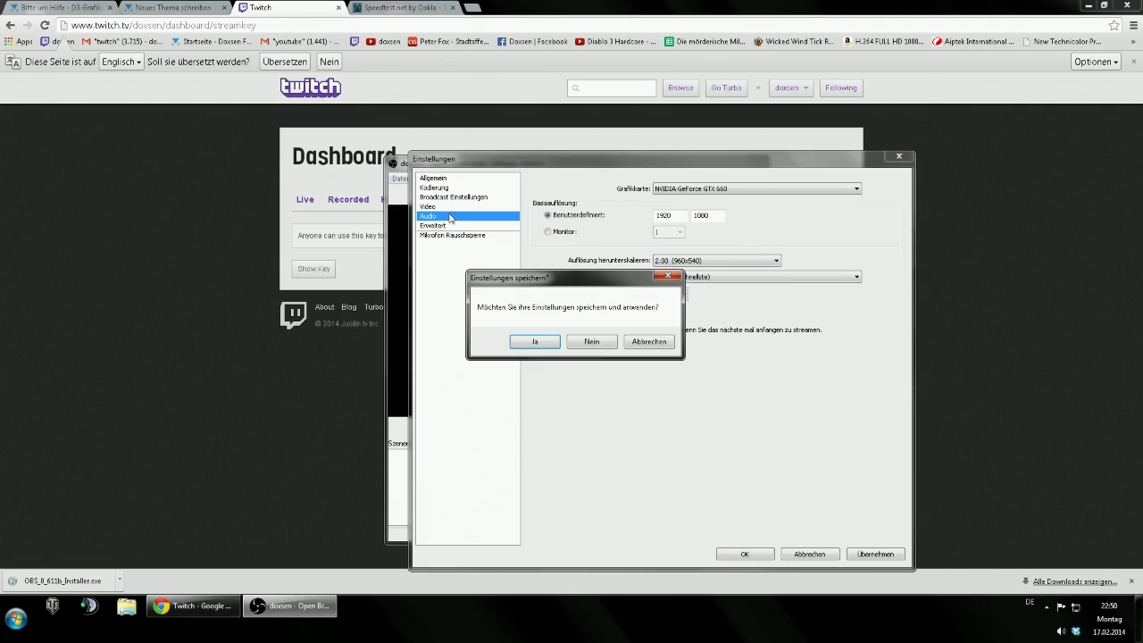
{"action": "left_click", "coordinate": [599, 339]}
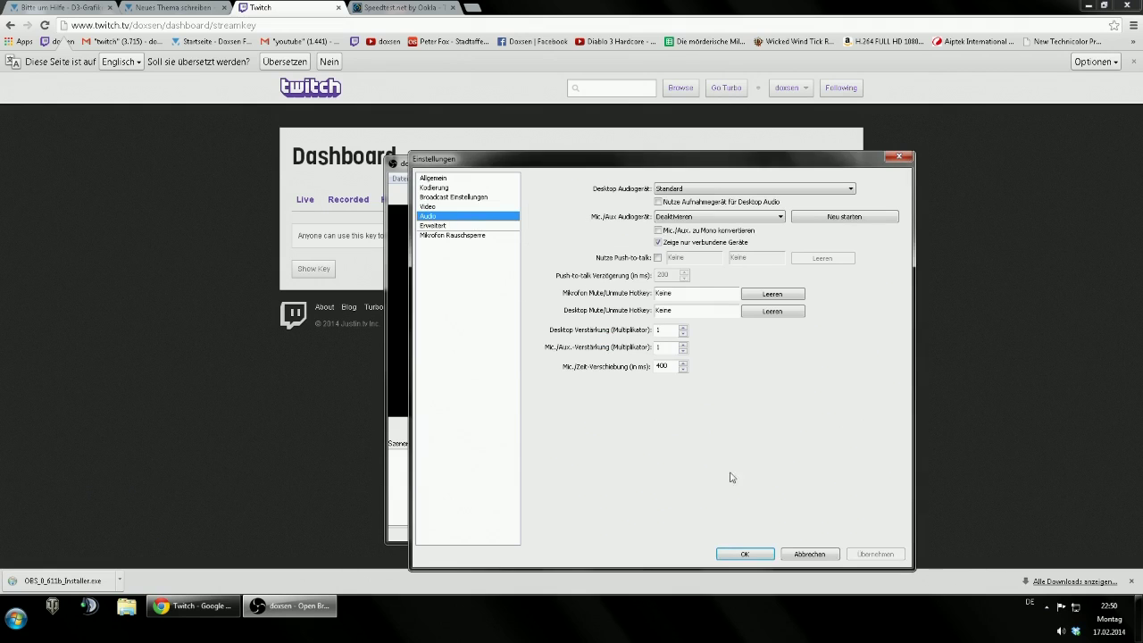
{"action": "left_click", "coordinate": [807, 554]}
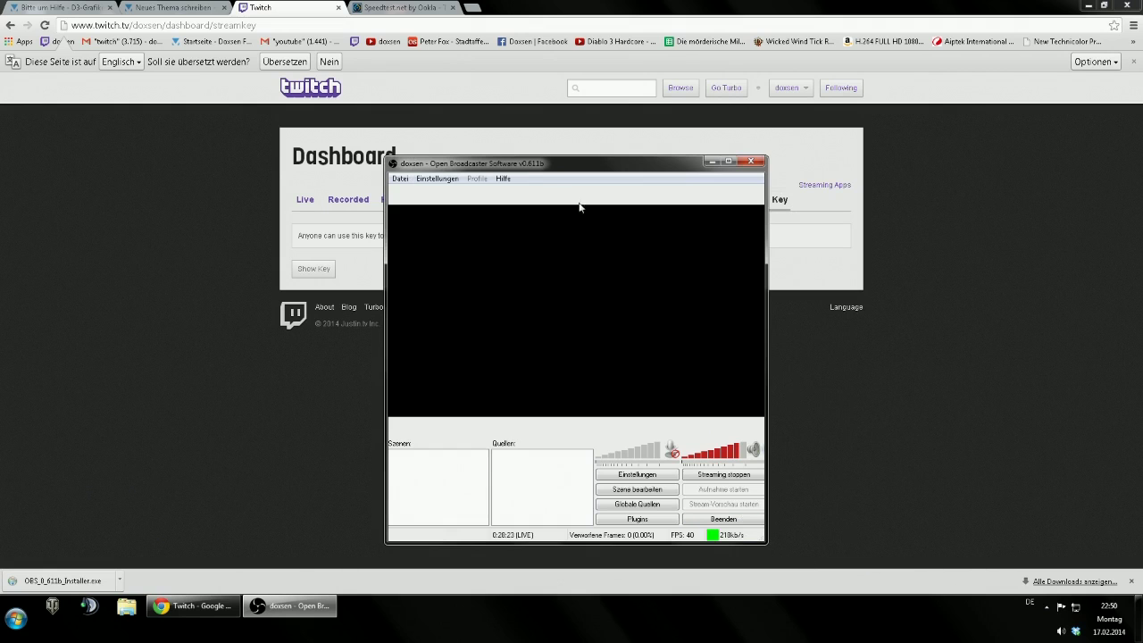
- Reposition the OBS main window over the browser and add a scene named Diablo
{"action": "left_click_drag", "start_coordinate": [537, 165], "coordinate": [697, 131]}
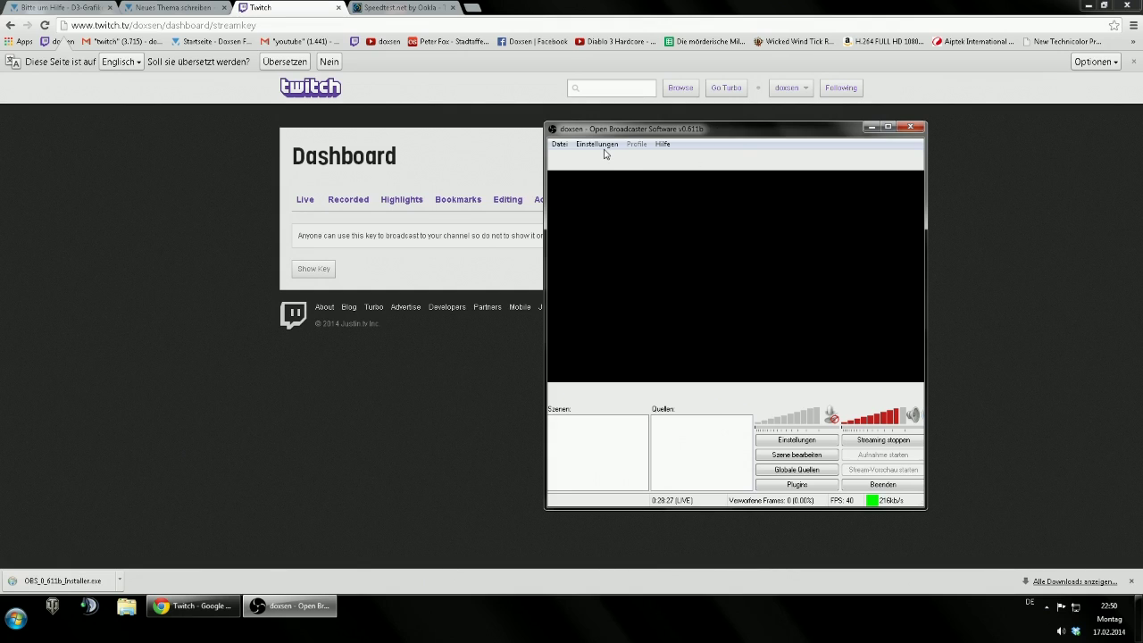
{"action": "left_click_drag", "start_coordinate": [724, 132], "coordinate": [485, 151]}
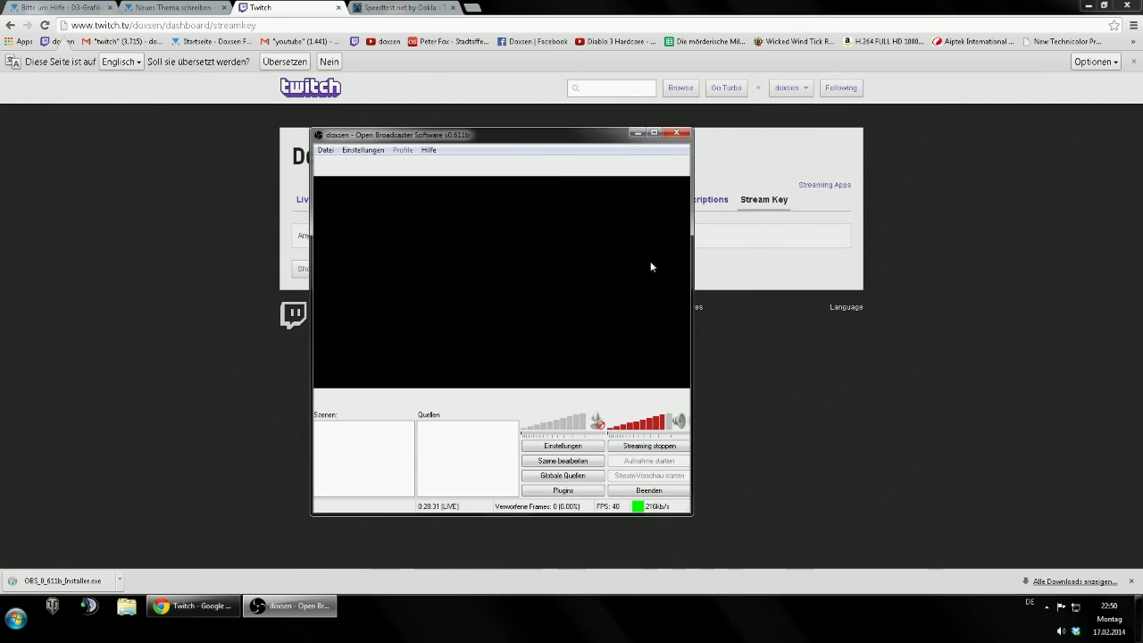
{"action": "right_click", "coordinate": [418, 439]}
{"action": "left_click", "coordinate": [460, 446]}
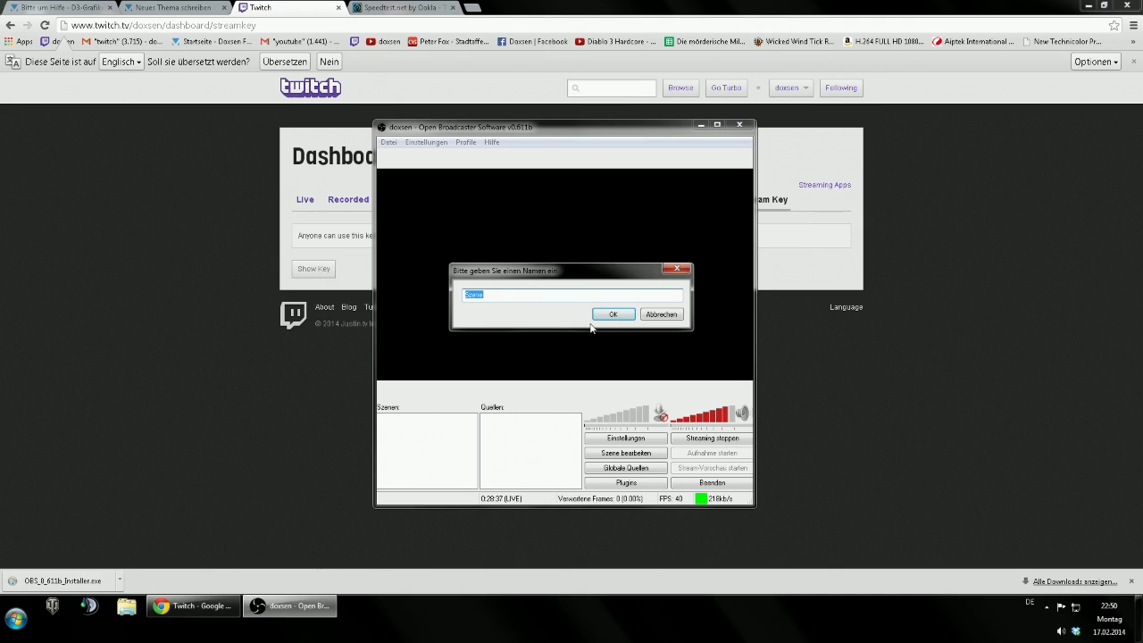
{"action": "type", "text": "Diablo"}
{"action": "key", "text": "Return"}
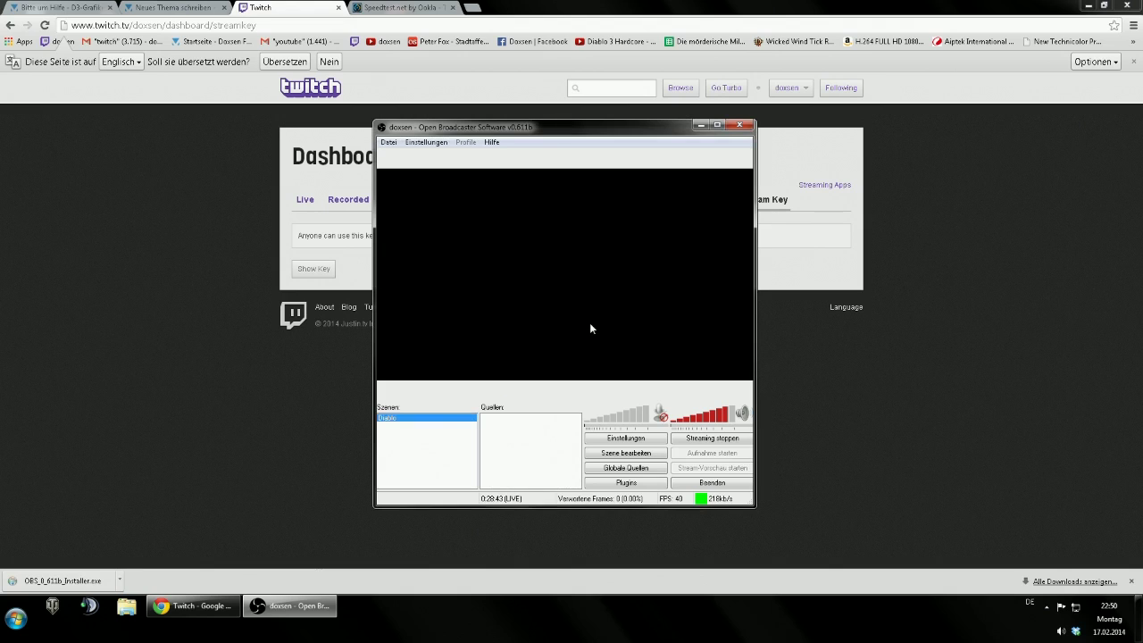
- Add a named window capture (Fensteraufnahme) source to the Diablo scene
{"action": "right_click", "coordinate": [553, 460]}
{"action": "mouse_move", "coordinate": [616, 468]}
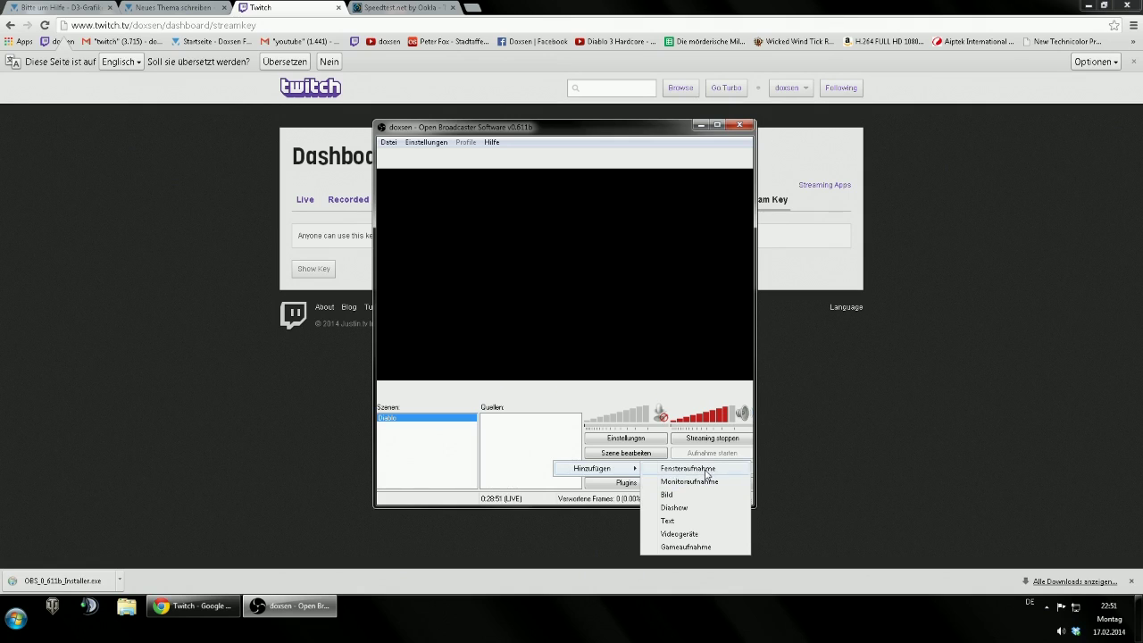
{"action": "left_click", "coordinate": [705, 470]}
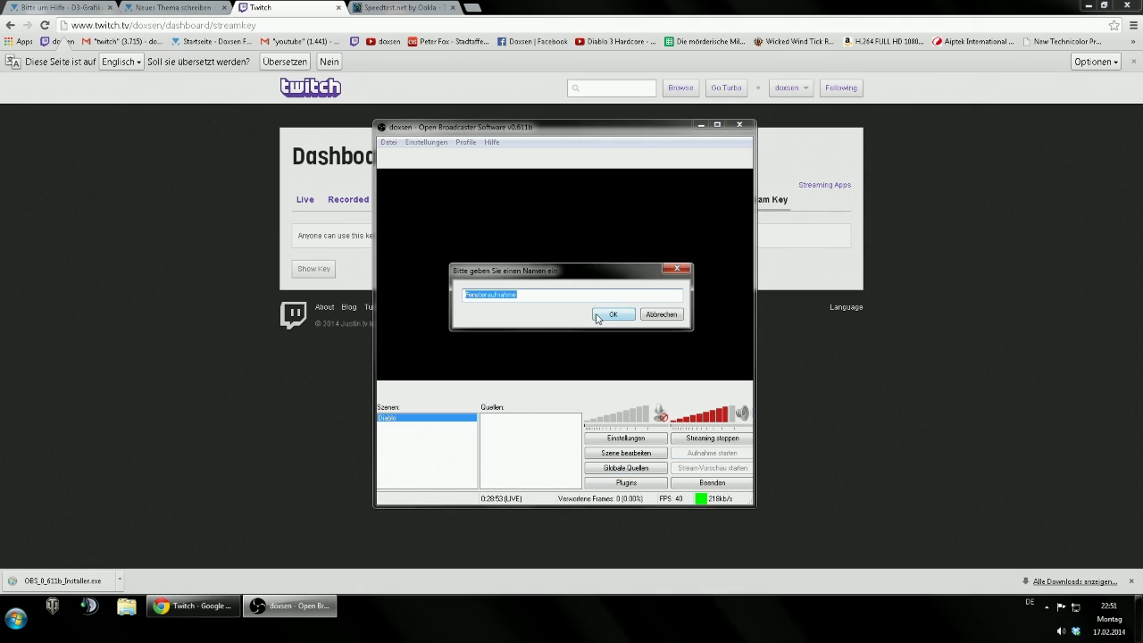
{"action": "type", "text": "Twitch"}
{"action": "left_click", "coordinate": [599, 316]}
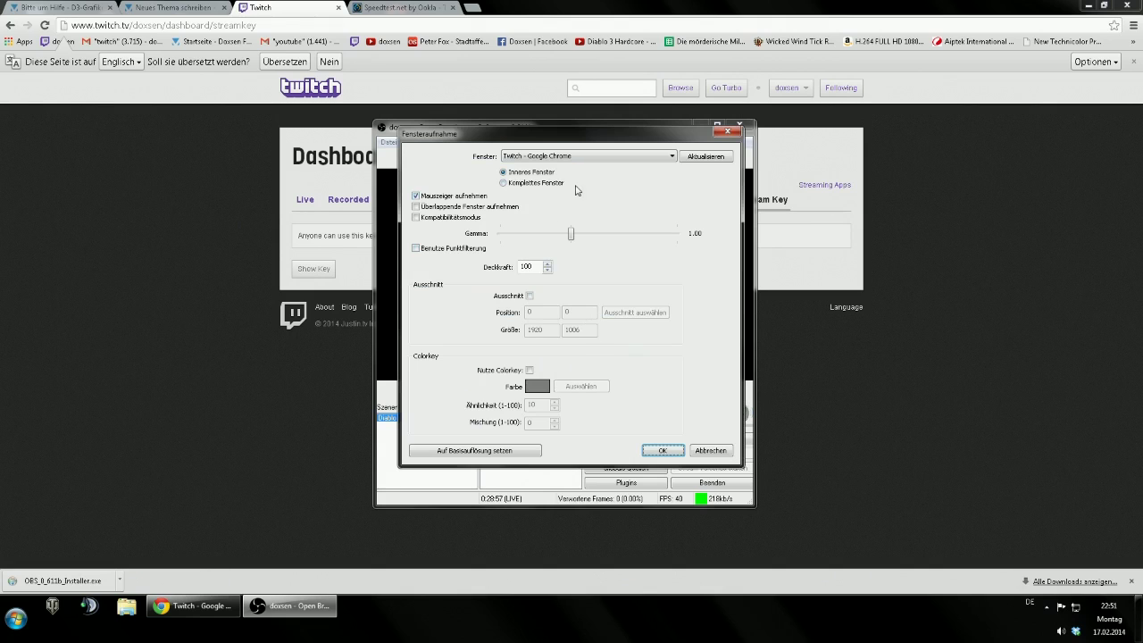
- Target the Twitch - Google Chrome window, try capturing the complete window, and return to capturing the inner window only
{"action": "left_click_drag", "start_coordinate": [529, 134], "coordinate": [523, 148]}
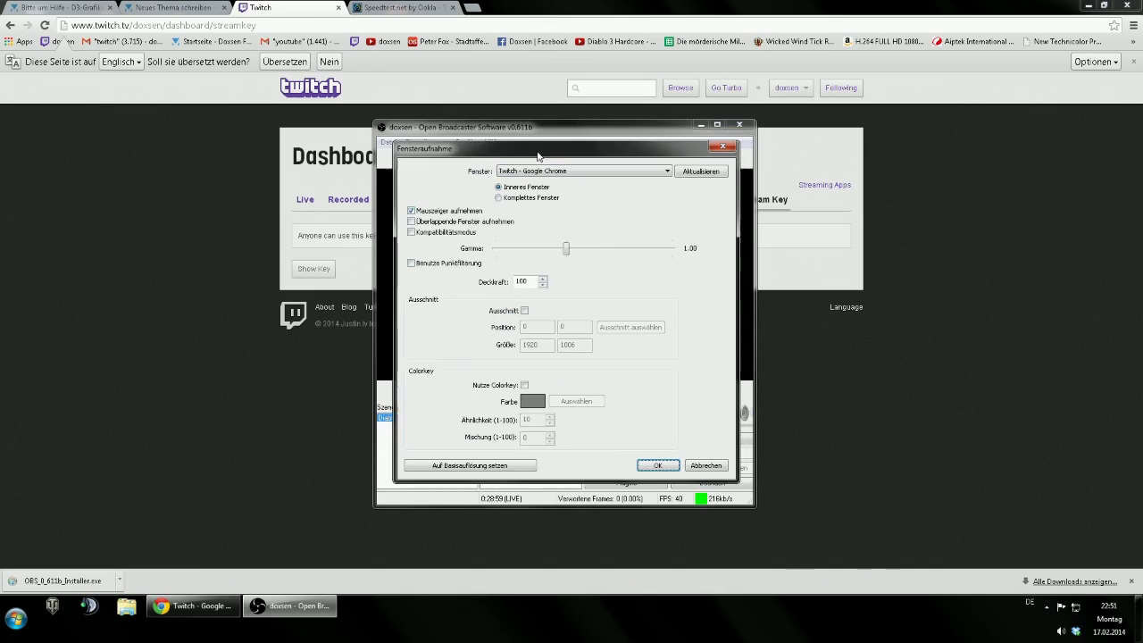
{"action": "left_click", "coordinate": [516, 197]}
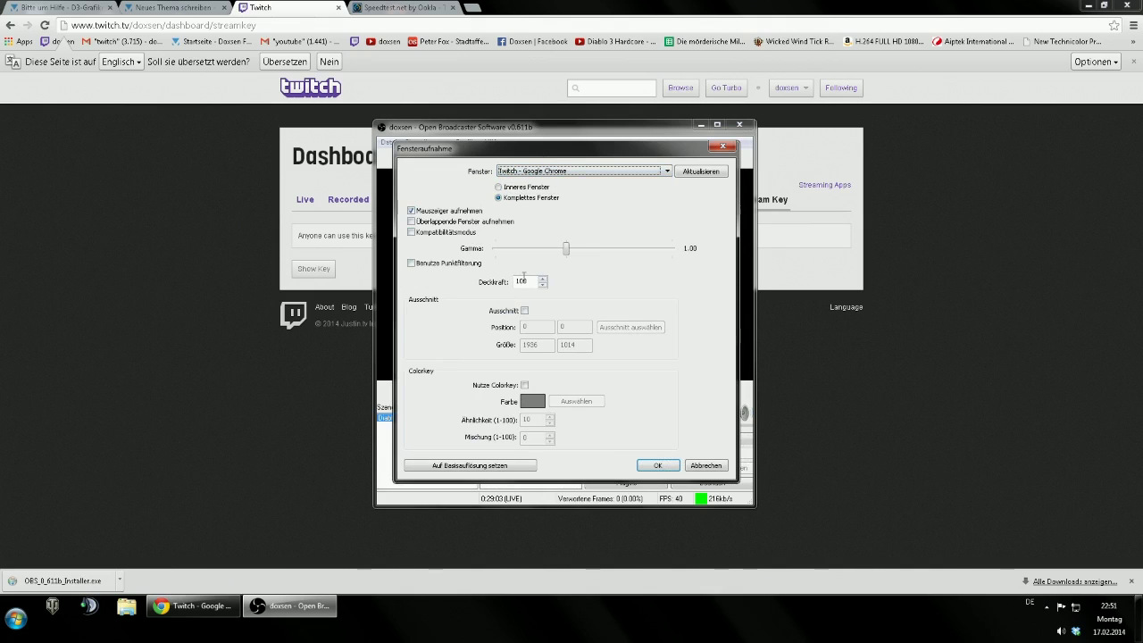
{"action": "left_click", "coordinate": [527, 174]}
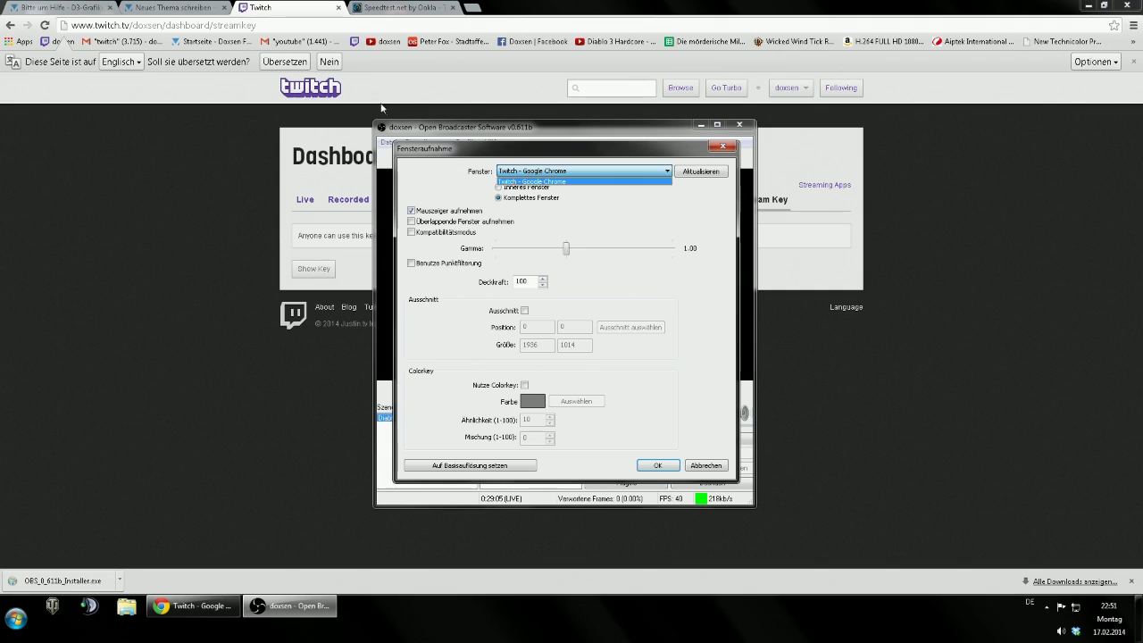
{"action": "left_click", "coordinate": [521, 181]}
{"action": "left_click", "coordinate": [498, 188]}
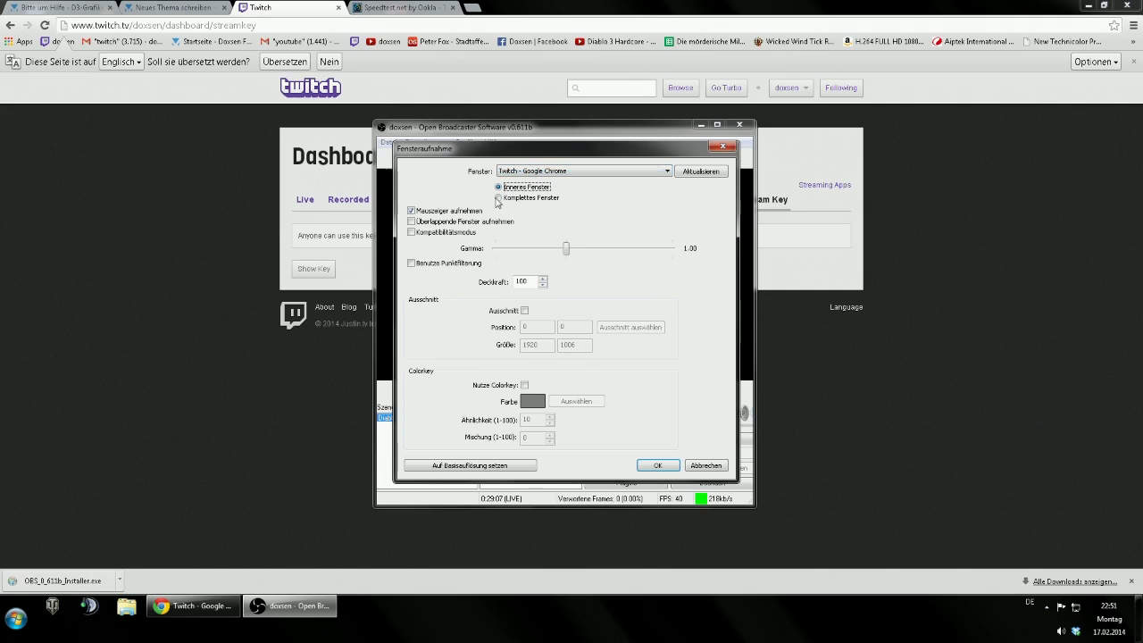
- Limit the window capture to a 400 x 83 sub-region at position 1111, 46 and accept the capture settings
{"action": "left_click", "coordinate": [524, 312]}
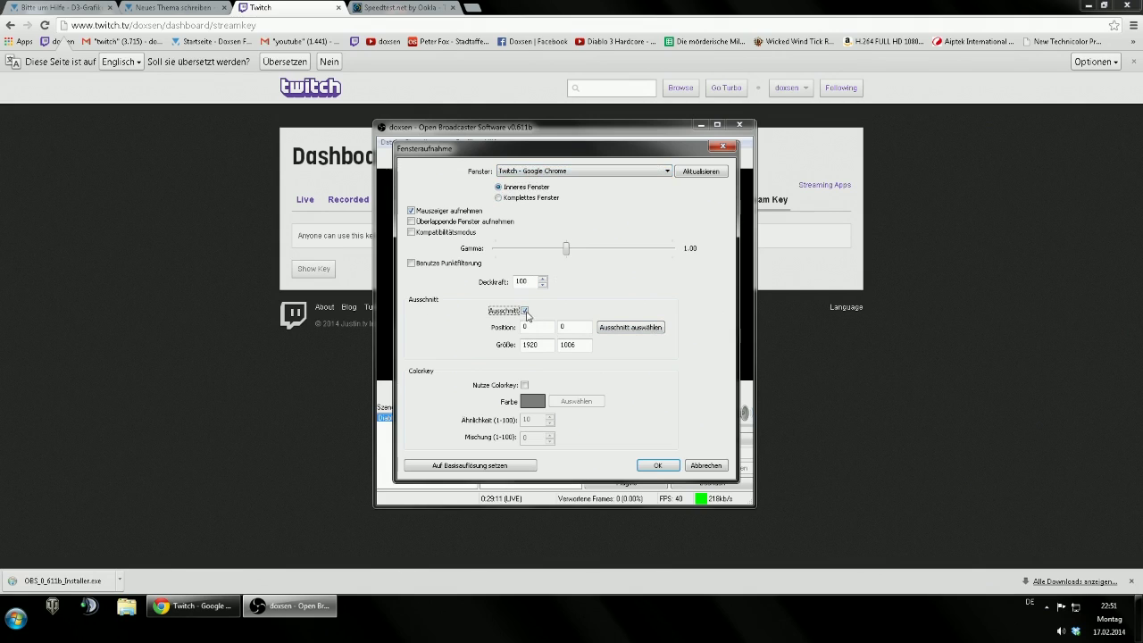
{"action": "left_click", "coordinate": [625, 328]}
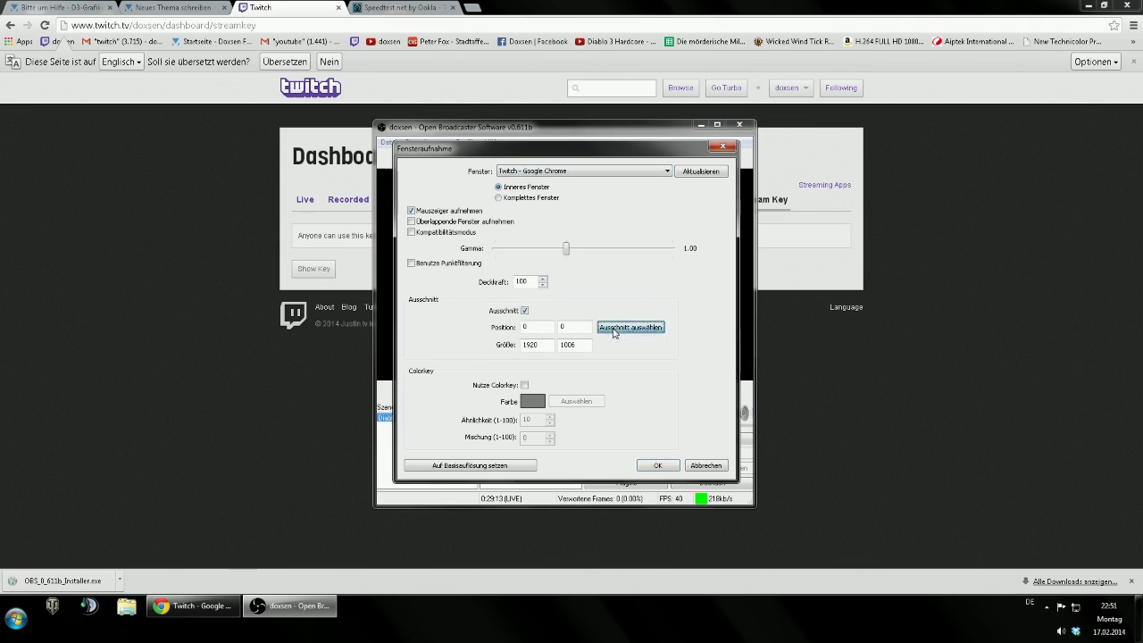
{"action": "left_click_drag", "start_coordinate": [1138, 60], "coordinate": [375, 210]}
{"action": "left_click_drag", "start_coordinate": [268, 152], "coordinate": [881, 124]}
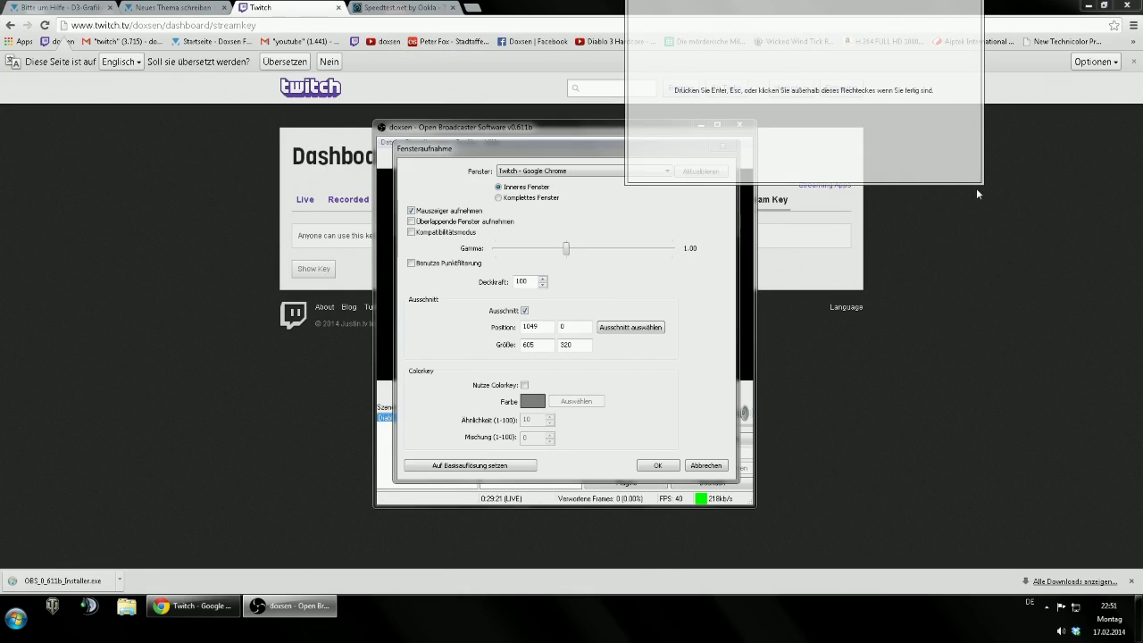
{"action": "left_click_drag", "start_coordinate": [976, 187], "coordinate": [861, 49]}
{"action": "left_click_drag", "start_coordinate": [778, 20], "coordinate": [815, 43]}
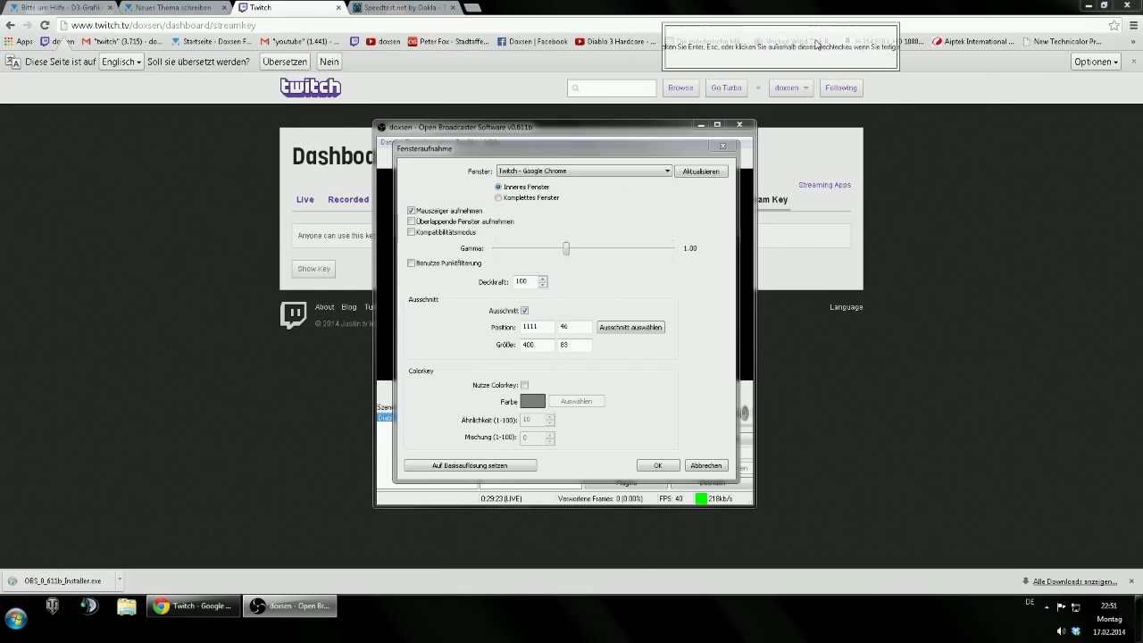
{"action": "left_click", "coordinate": [657, 466]}
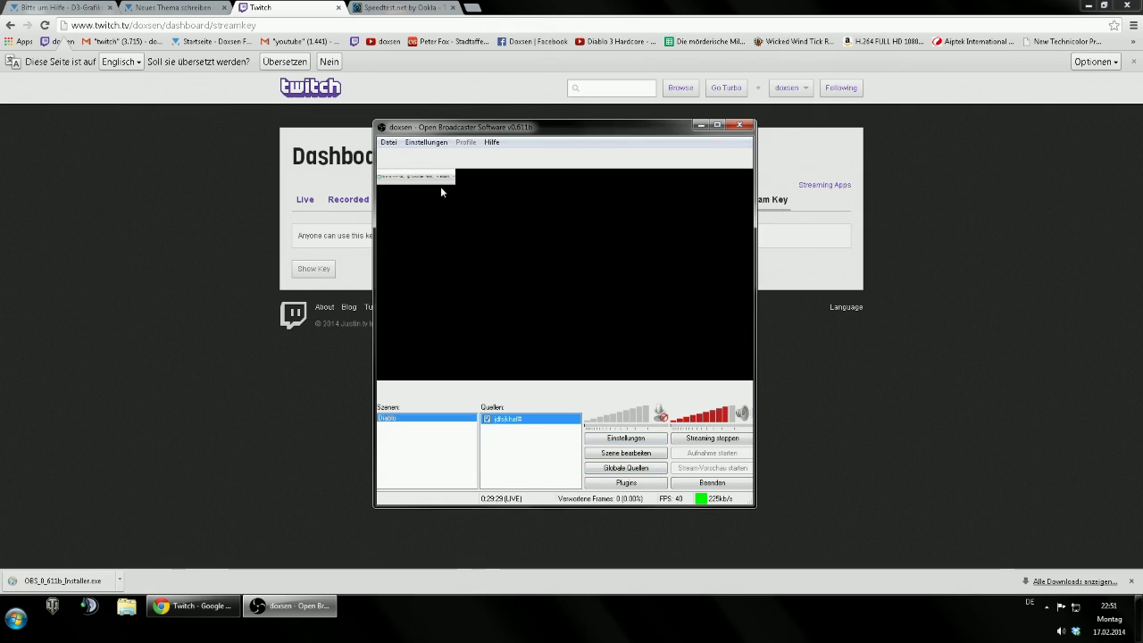
- Enlarge the captured region in scene editing mode and delete the window capture source
{"action": "left_click", "coordinate": [633, 454]}
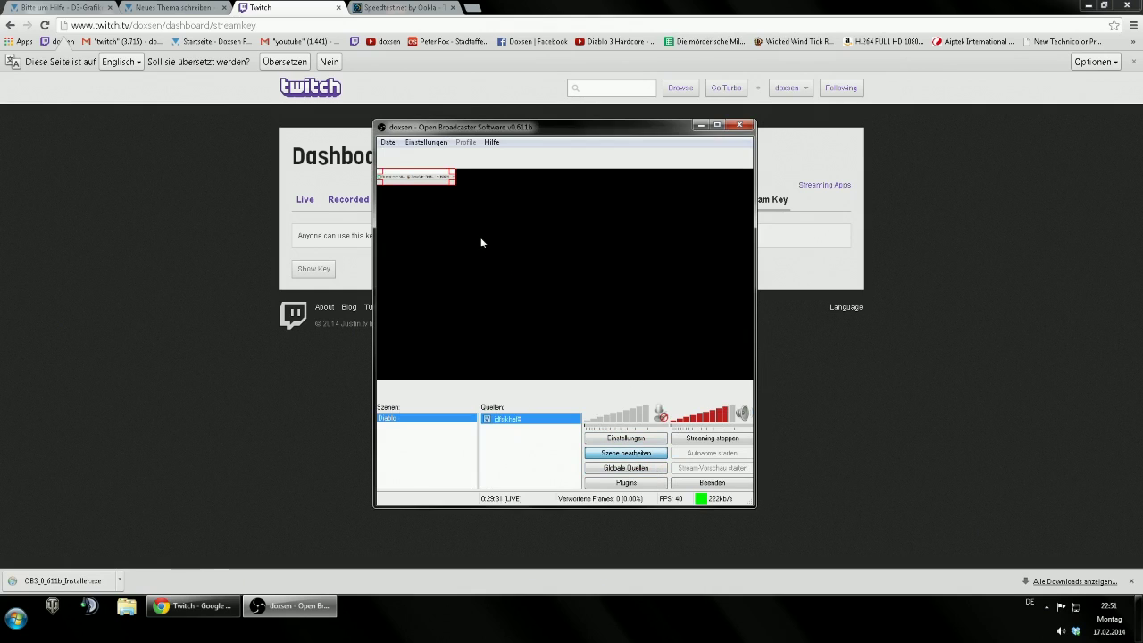
{"action": "left_click_drag", "start_coordinate": [455, 183], "coordinate": [459, 276]}
{"action": "key", "text": "Delete"}
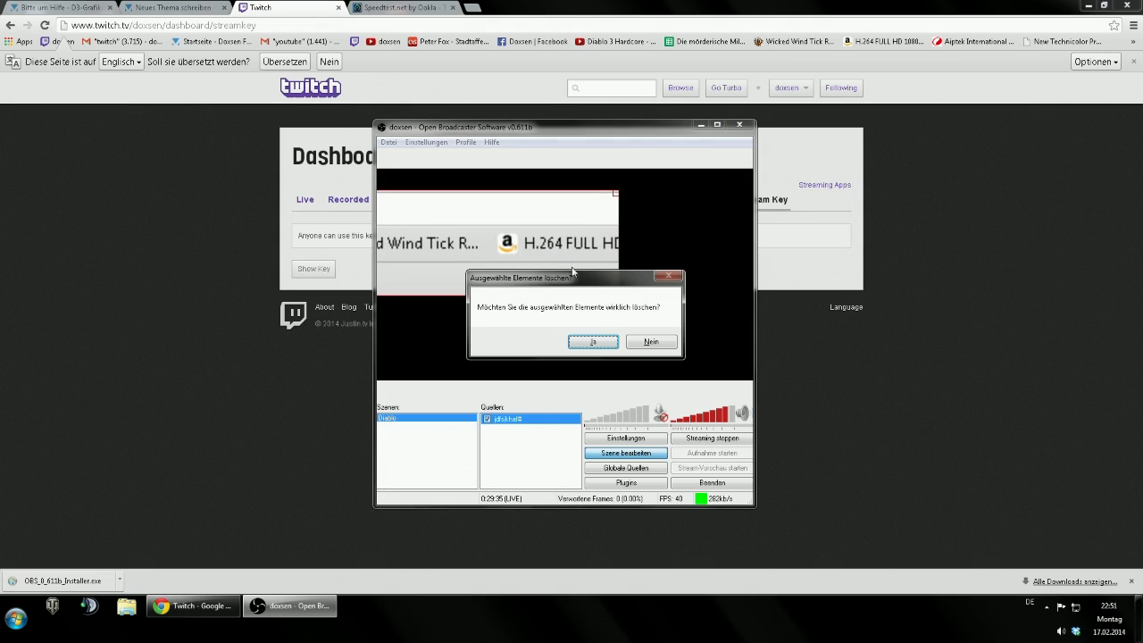
{"action": "left_click", "coordinate": [592, 344]}
- Add a monitor capture source named Monitoraufnahme for monitor 1, accepting the Aero warning
{"action": "right_click", "coordinate": [459, 441]}
{"action": "left_click", "coordinate": [528, 428]}
{"action": "right_click", "coordinate": [527, 428]}
{"action": "mouse_move", "coordinate": [556, 440]}
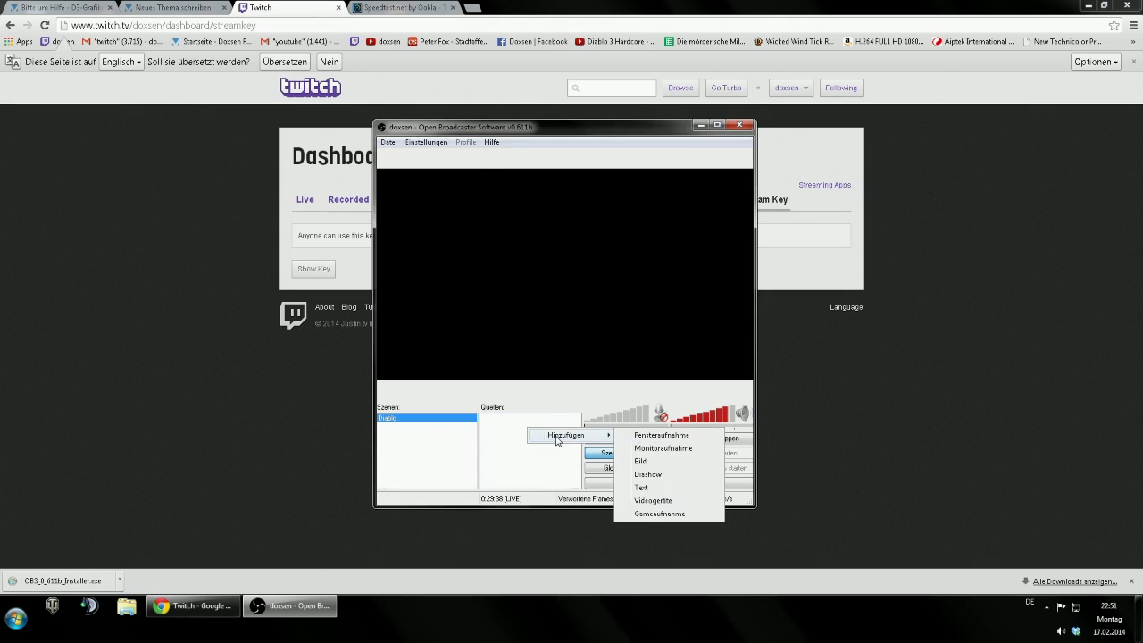
{"action": "left_click", "coordinate": [664, 449]}
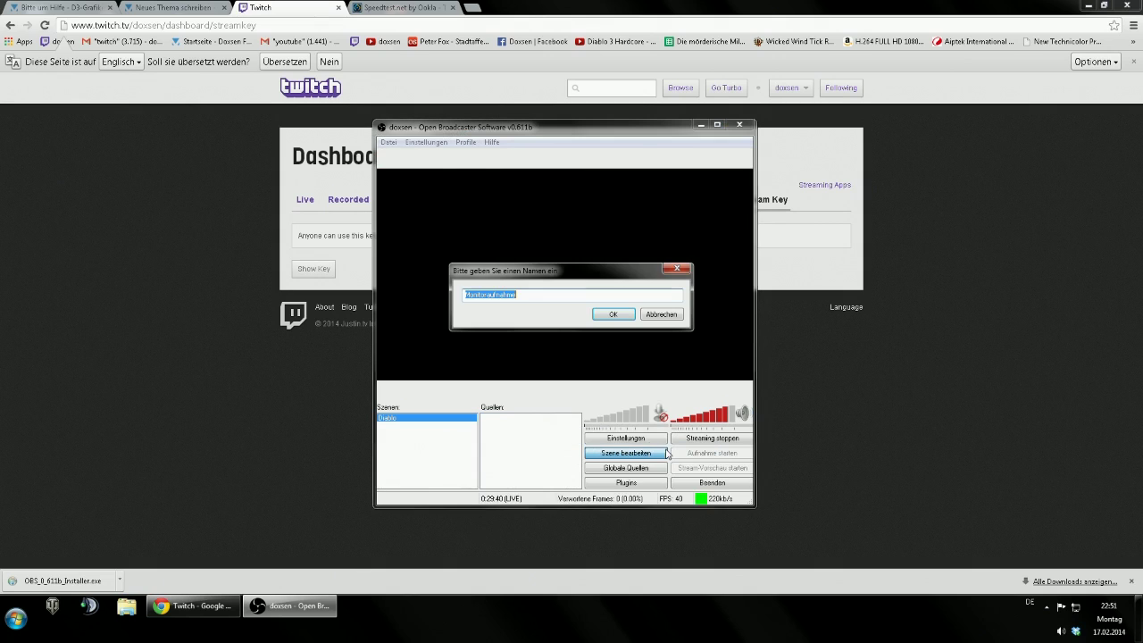
{"action": "left_click", "coordinate": [625, 314]}
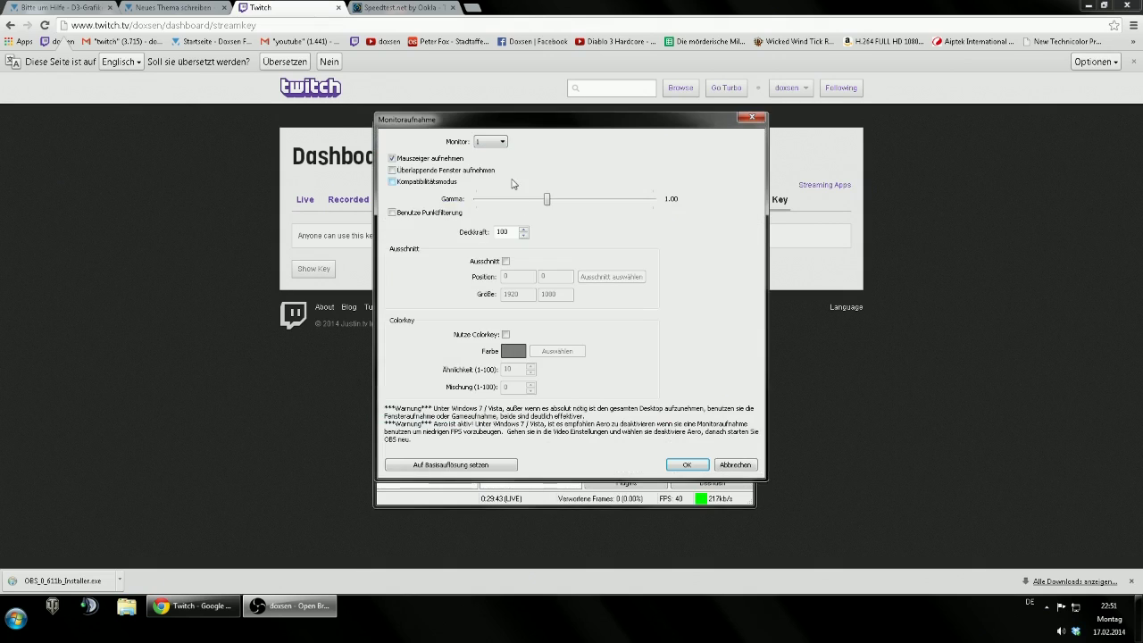
{"action": "left_click", "coordinate": [689, 466]}
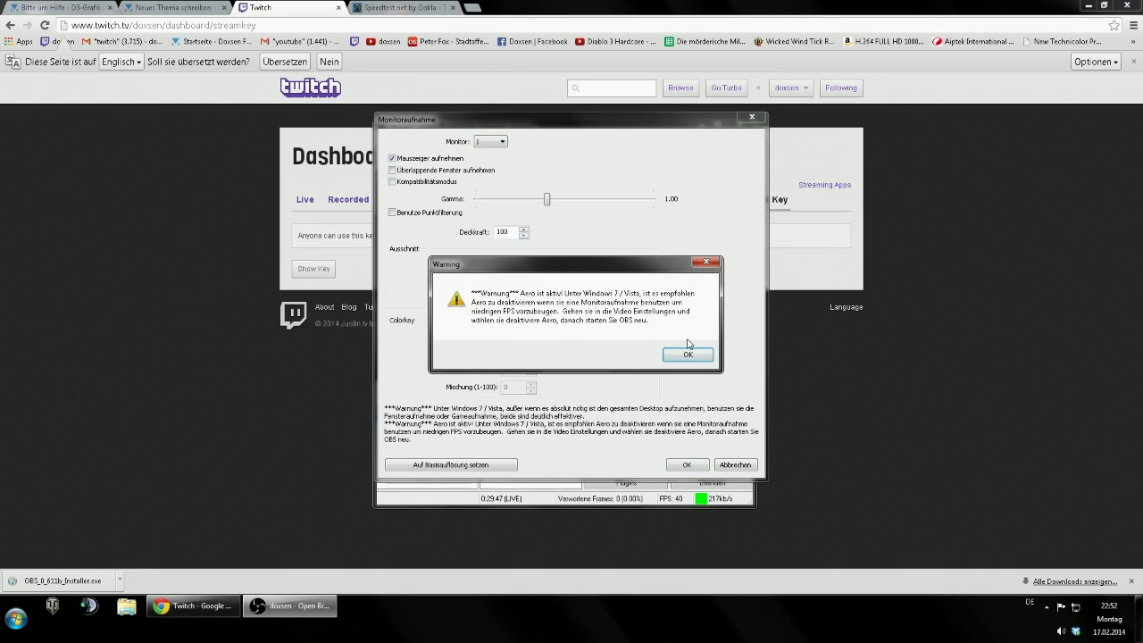
{"action": "left_click", "coordinate": [686, 356]}
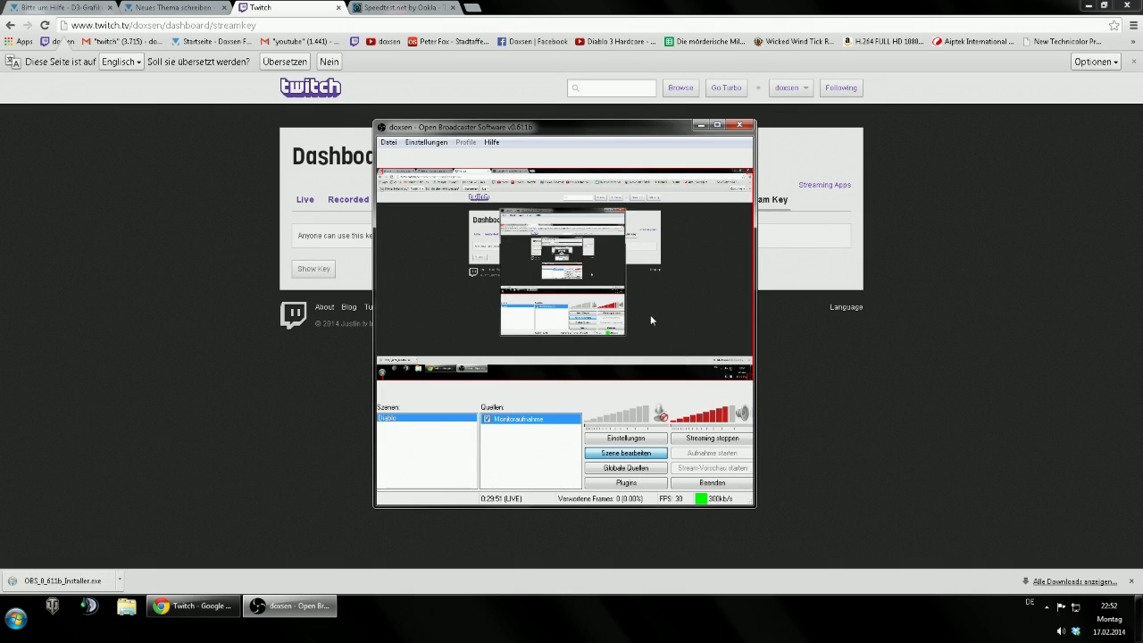
- Try resizing the monitor capture from its corner in the preview, and delete the source
{"action": "mouse_move", "coordinate": [751, 385]}
{"action": "left_mouse_down"}
{"action": "mouse_move", "coordinate": [644, 333]}
{"action": "mouse_move", "coordinate": [771, 393]}
{"action": "left_mouse_up"}
{"action": "key", "text": "Delete"}
{"action": "left_click", "coordinate": [603, 344]}
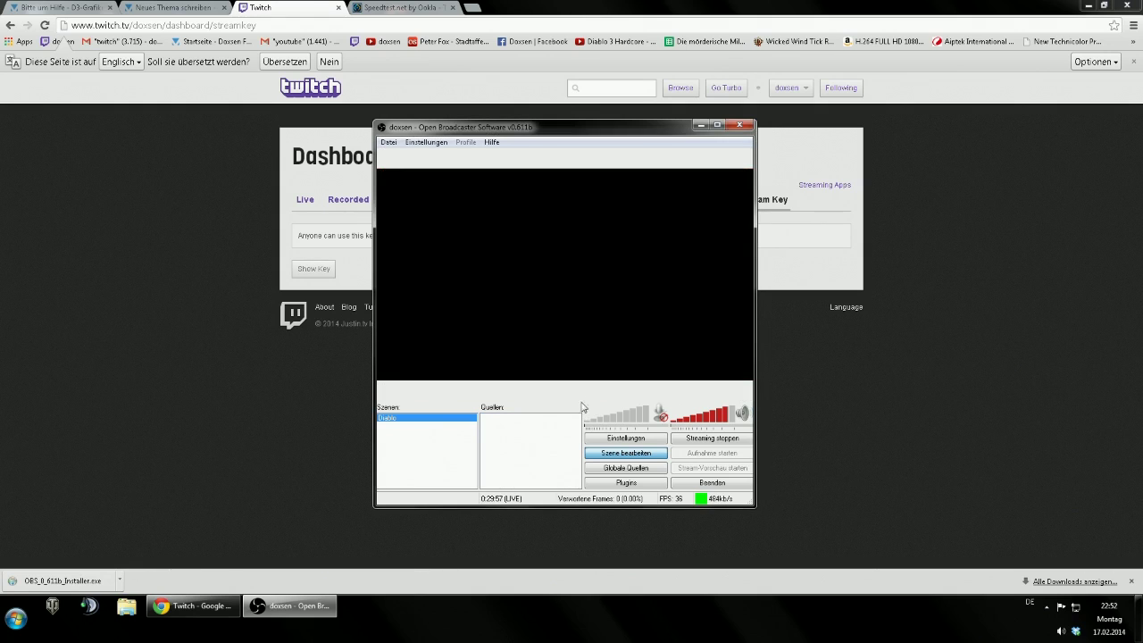
- Add a game capture source named Gameaufnahme to the Diablo scene
{"action": "right_click", "coordinate": [542, 422]}
{"action": "mouse_move", "coordinate": [584, 433]}
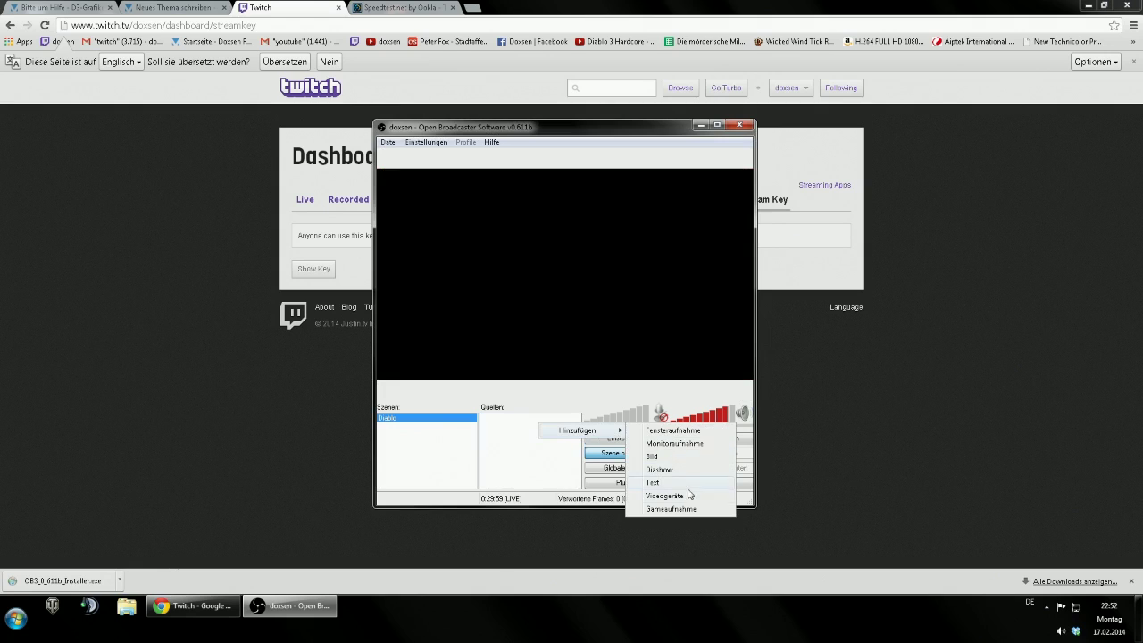
{"action": "left_click", "coordinate": [670, 509]}
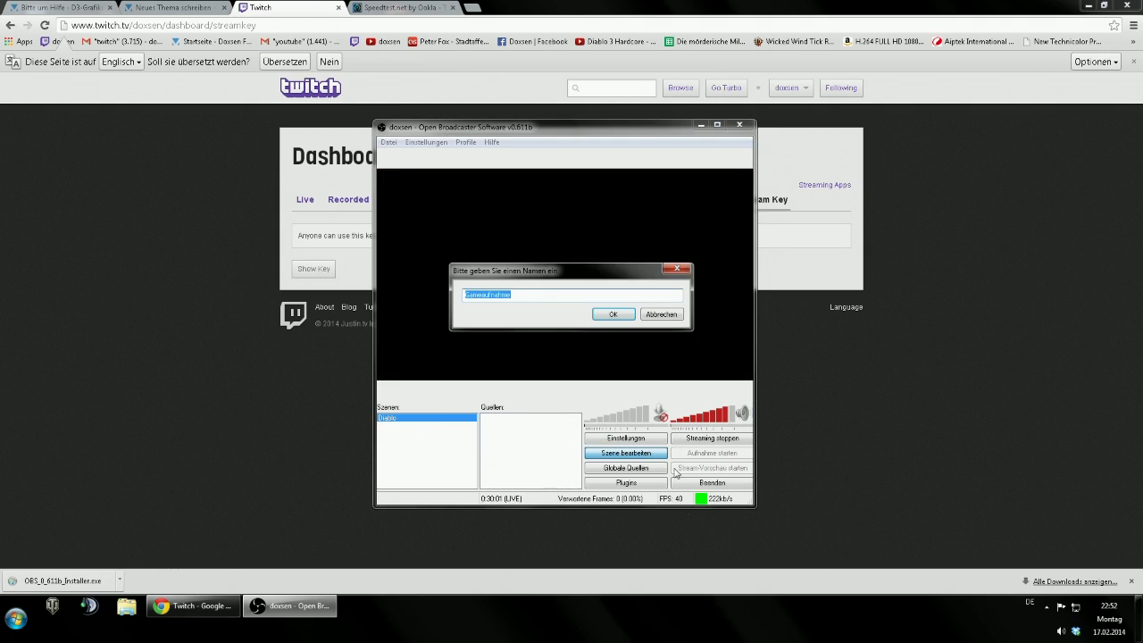
{"action": "left_click", "coordinate": [603, 316]}
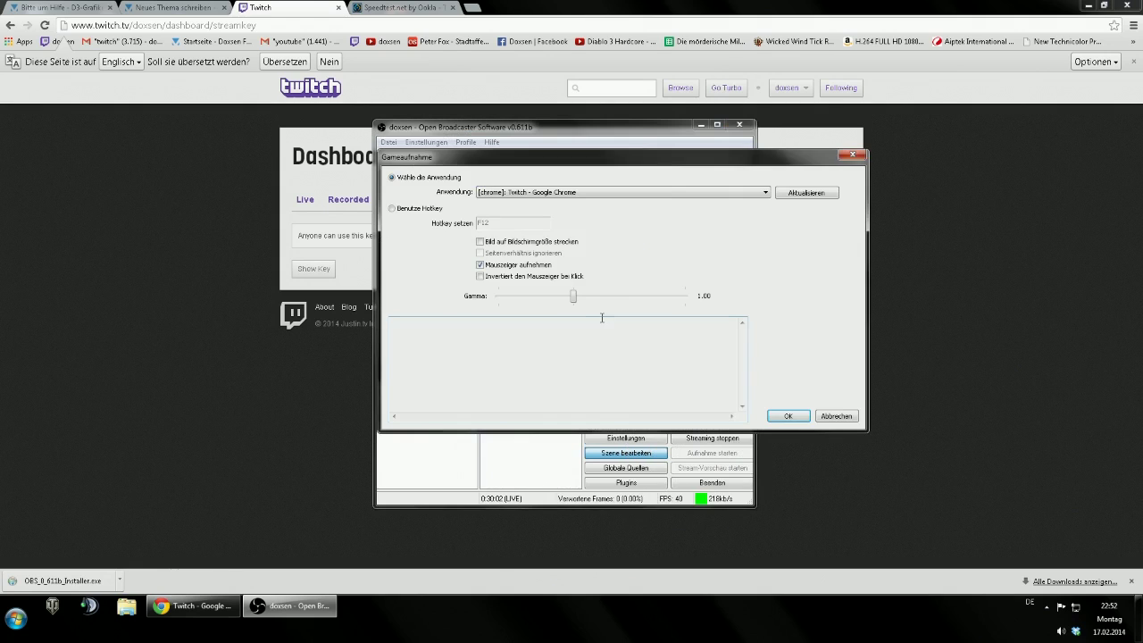
- Check the list of capturable applications and keep [chrome]: Twitch - Google Chrome selected for the game capture
{"action": "left_click", "coordinate": [560, 194]}
{"action": "left_click", "coordinate": [557, 194]}
{"action": "left_click", "coordinate": [556, 193]}
{"action": "left_click", "coordinate": [553, 193]}
{"action": "left_click", "coordinate": [543, 195]}
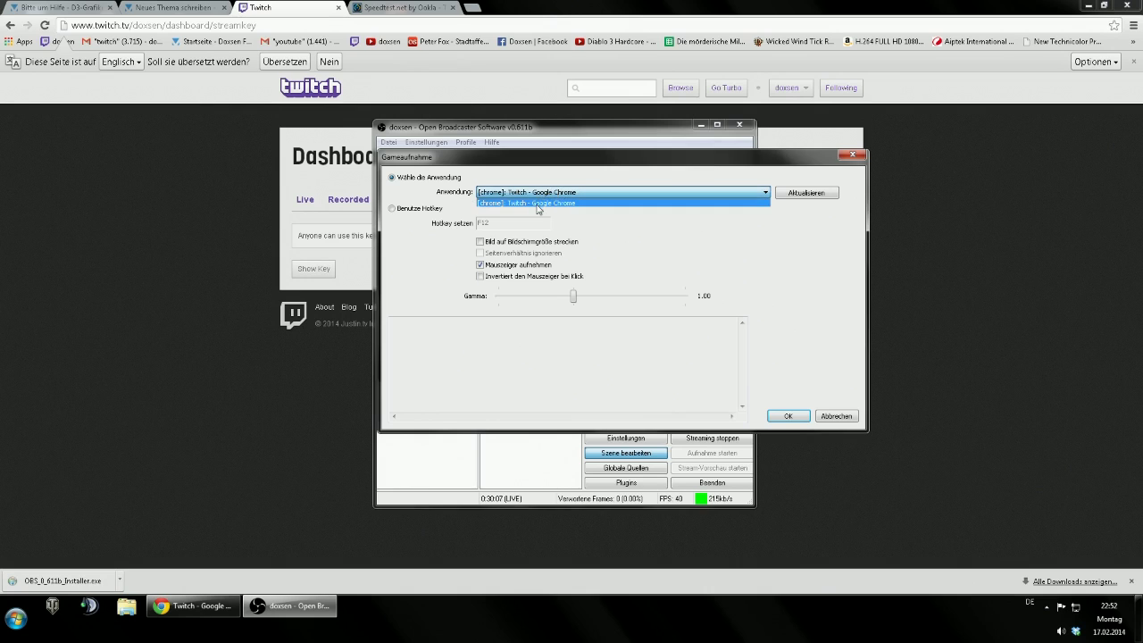
{"action": "left_click", "coordinate": [528, 204]}
{"action": "left_click", "coordinate": [516, 194]}
{"action": "left_click", "coordinate": [514, 203]}
{"action": "left_click", "coordinate": [514, 196]}
{"action": "left_click", "coordinate": [525, 201]}
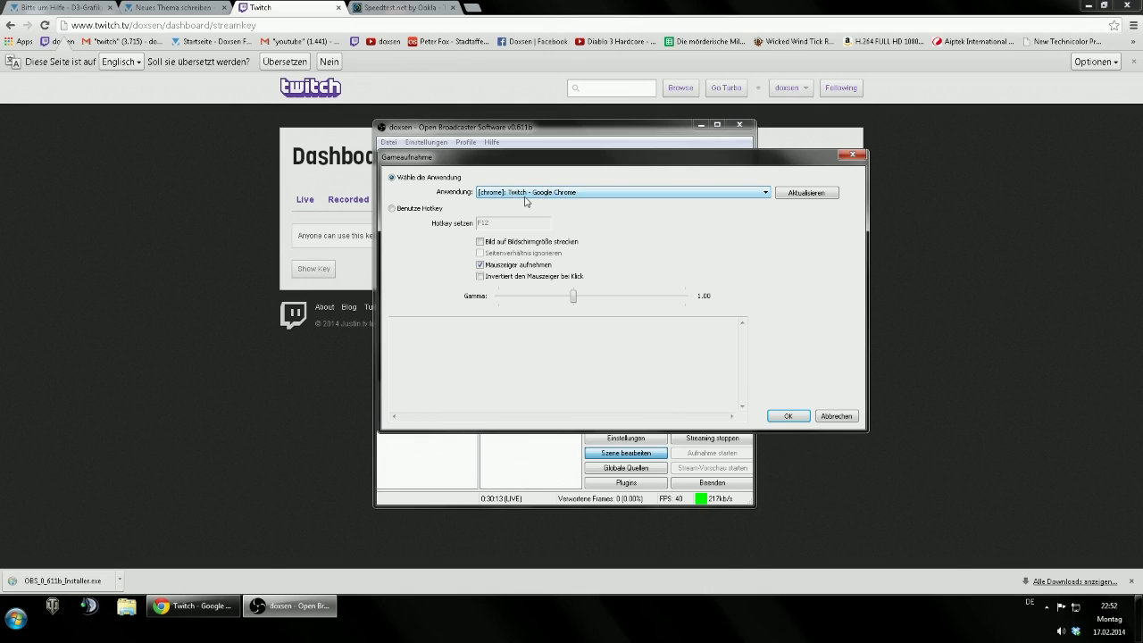
{"action": "left_click", "coordinate": [676, 367]}
- Try the hotkey capture option, return to capturing a chosen application, and refresh the application list
{"action": "left_click", "coordinate": [416, 209]}
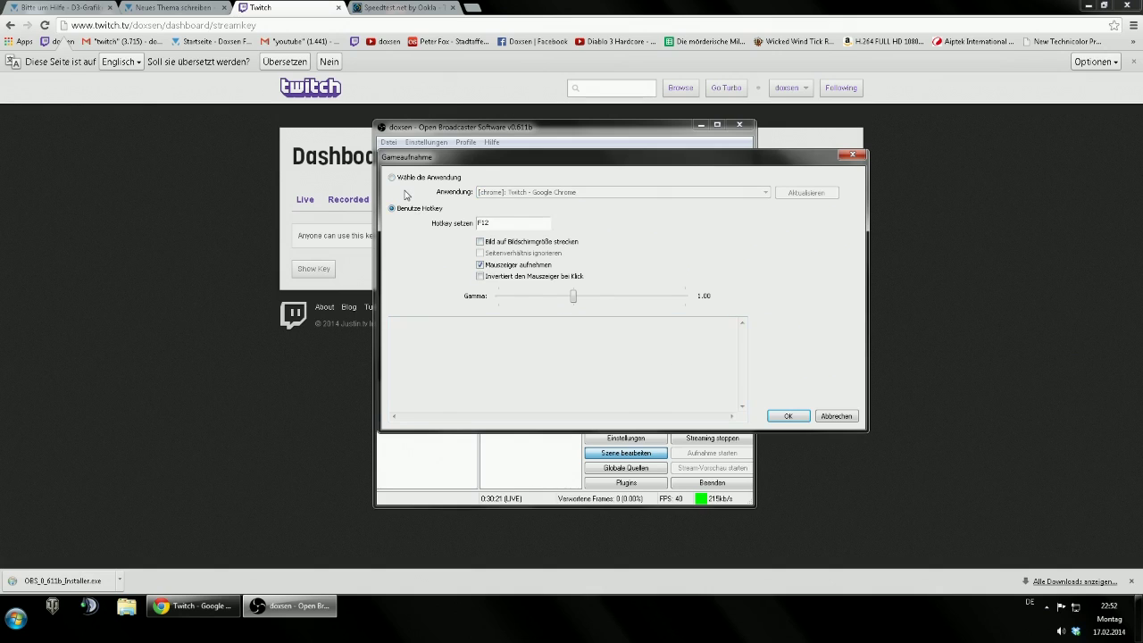
{"action": "left_click", "coordinate": [408, 182]}
{"action": "left_click", "coordinate": [435, 211]}
{"action": "left_click", "coordinate": [412, 185]}
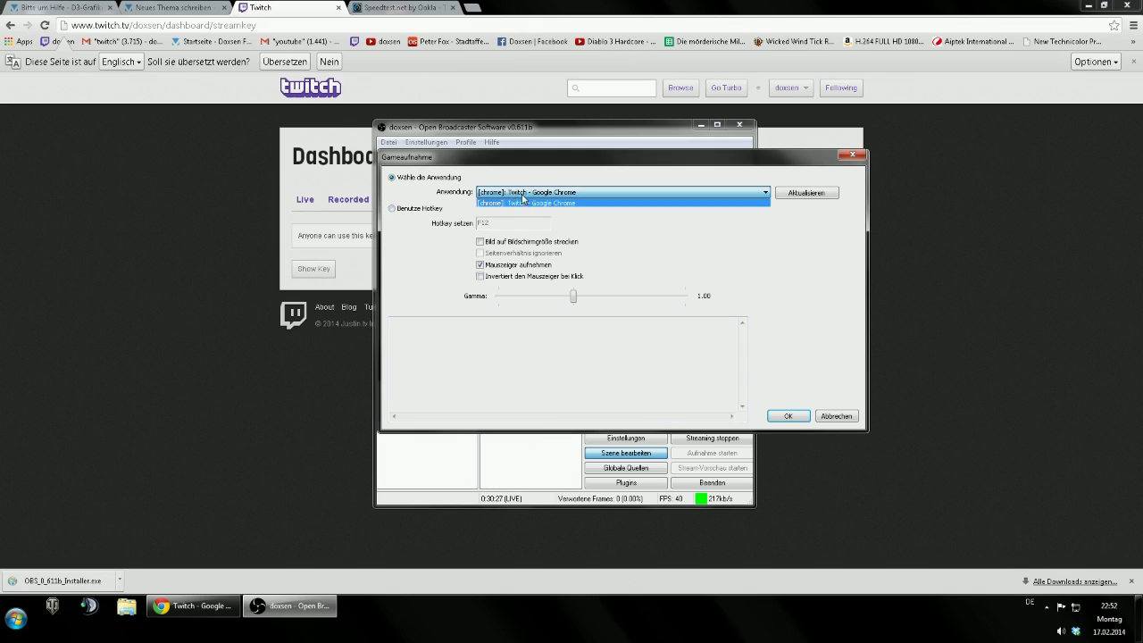
{"action": "left_click", "coordinate": [528, 198]}
{"action": "left_click", "coordinate": [802, 200]}
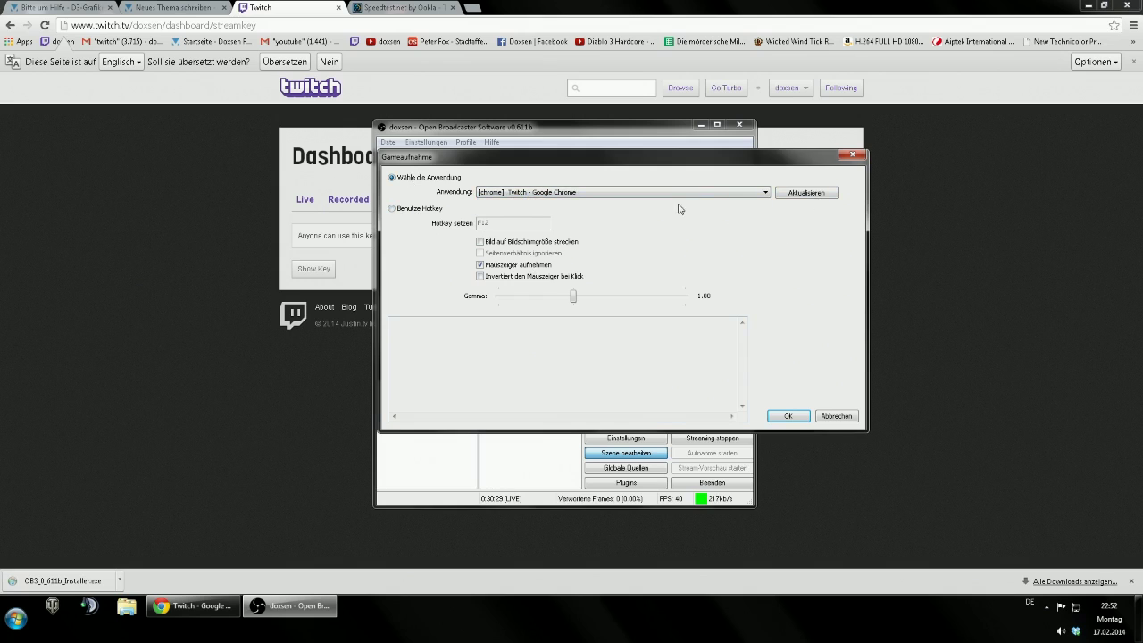
- Accept the game capture settings and delete the game capture source from the scene
{"action": "left_click", "coordinate": [785, 416]}
{"action": "key", "text": "Delete"}
{"action": "left_click", "coordinate": [596, 344]}
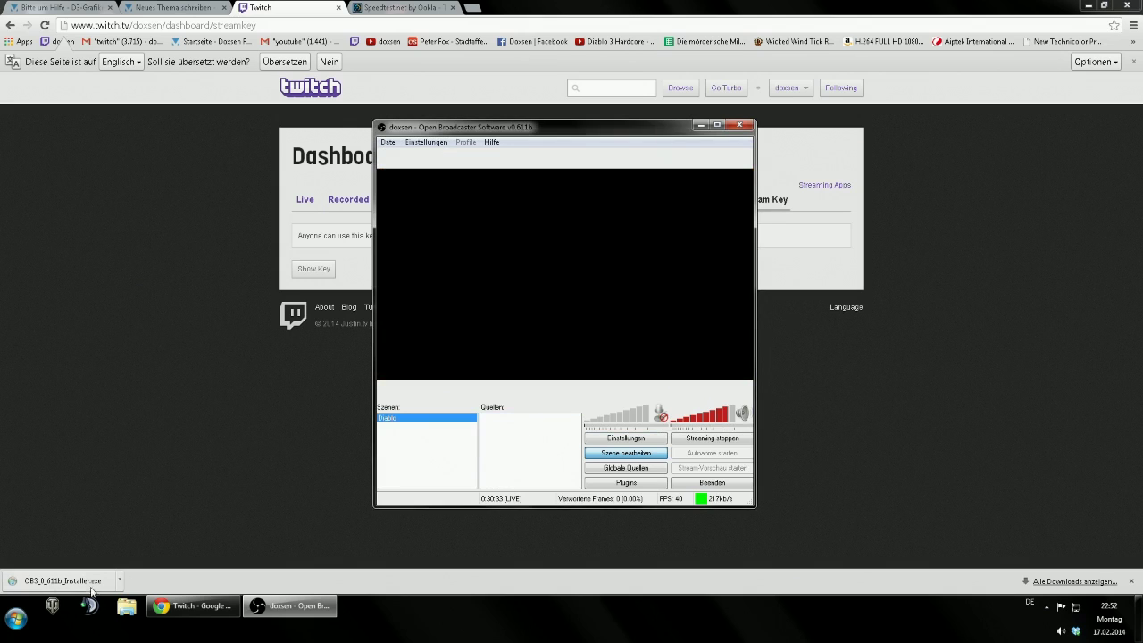
- Start adding a video device source named Videogeräte to the Diablo scene and check the list of available devices
{"action": "left_click", "coordinate": [16, 616]}
{"action": "left_click", "coordinate": [511, 413]}
{"action": "right_click", "coordinate": [541, 459]}
{"action": "mouse_move", "coordinate": [589, 469]}
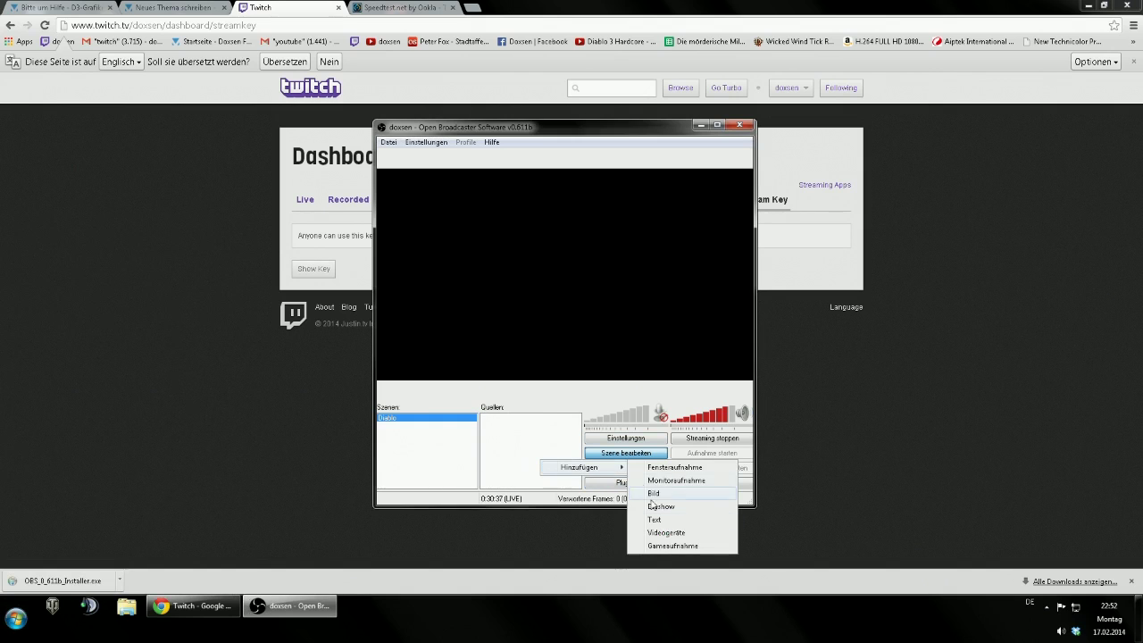
{"action": "left_click", "coordinate": [688, 534]}
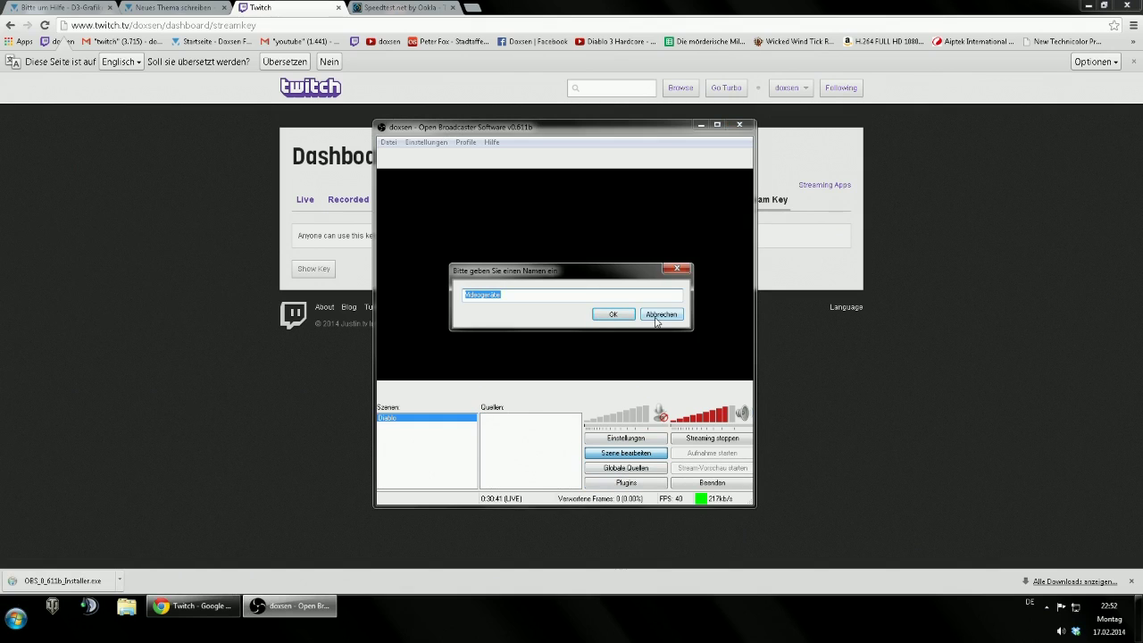
{"action": "left_click", "coordinate": [625, 317]}
{"action": "left_click", "coordinate": [541, 167]}
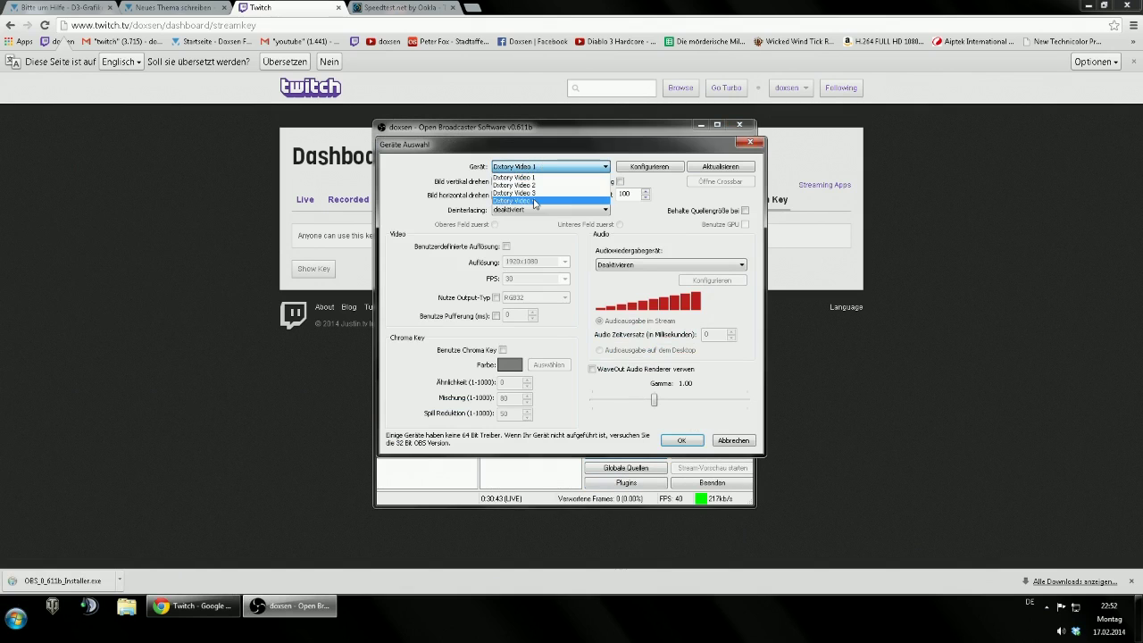
{"action": "left_click", "coordinate": [602, 164]}
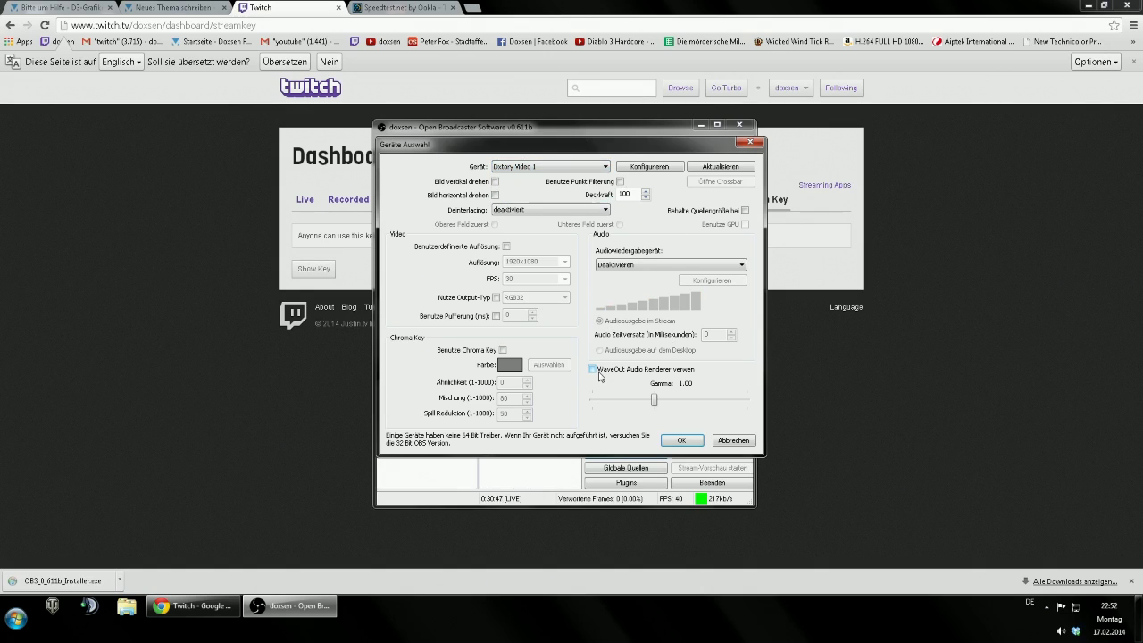
- Check the audio output device options for the video device source, and cancel its setup
{"action": "left_click", "coordinate": [625, 264]}
{"action": "left_click", "coordinate": [627, 276]}
{"action": "left_click", "coordinate": [733, 440]}
{"action": "right_click", "coordinate": [513, 448]}
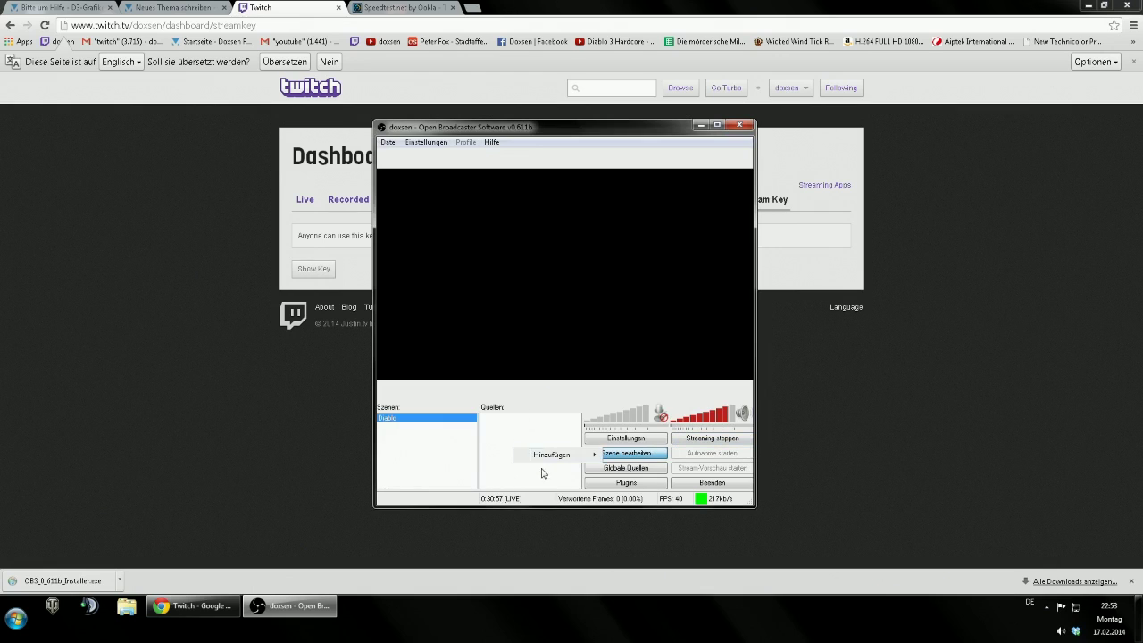
{"action": "mouse_move", "coordinate": [577, 457]}
{"action": "left_click", "coordinate": [643, 483]}
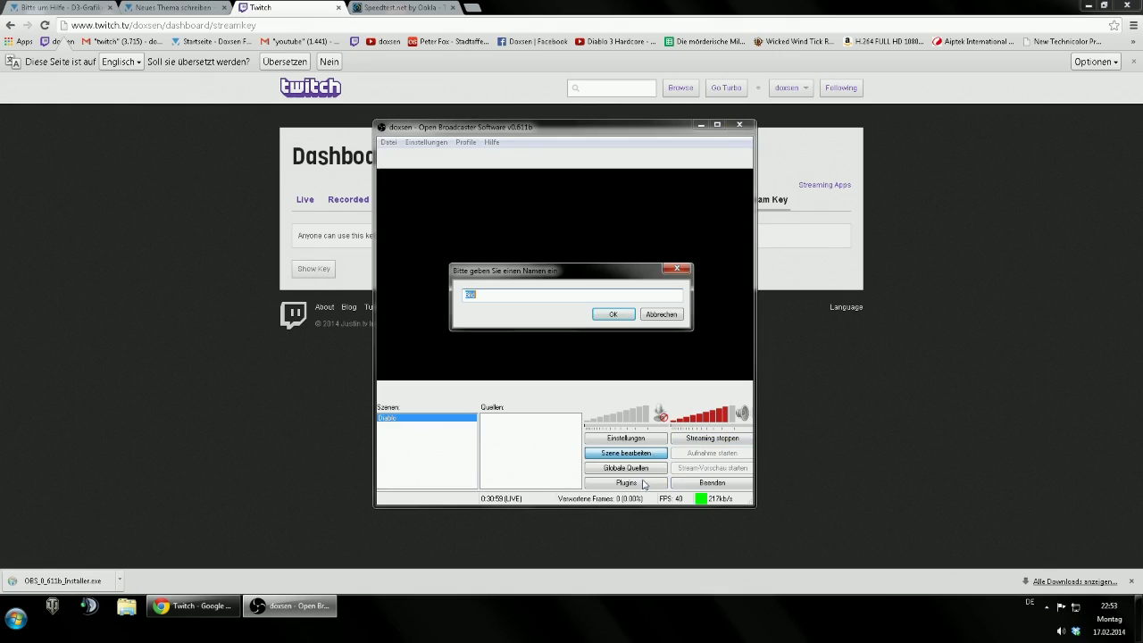
{"action": "left_click", "coordinate": [610, 316]}
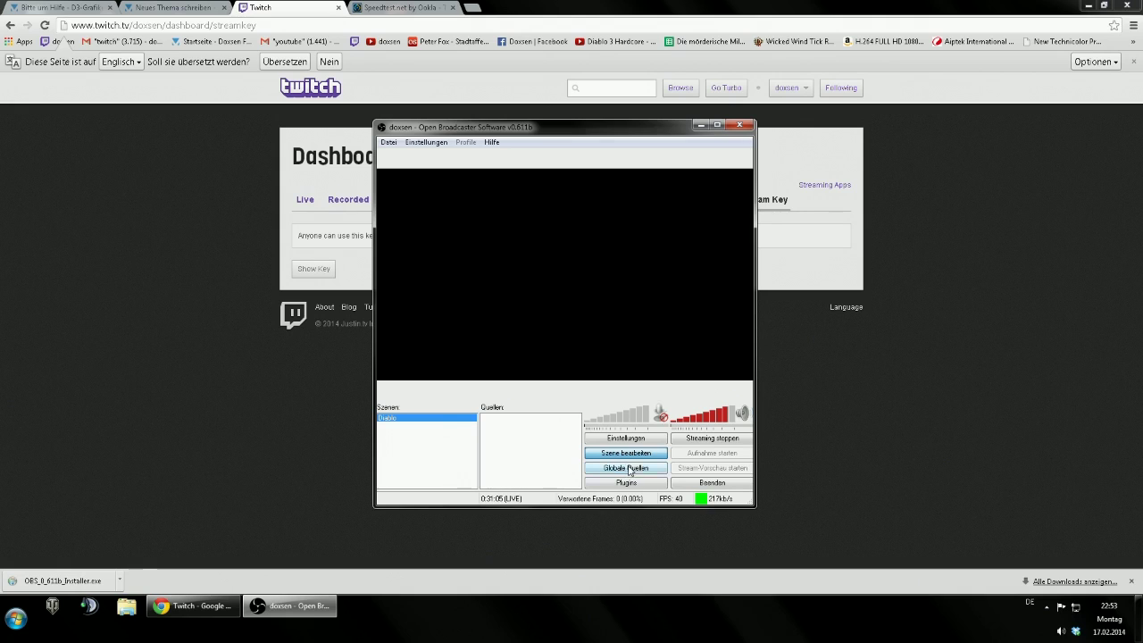
- Try adding a text source to the Diablo scene with the text "dies ist ein tes"
{"action": "right_click", "coordinate": [539, 447]}
{"action": "mouse_move", "coordinate": [585, 460]}
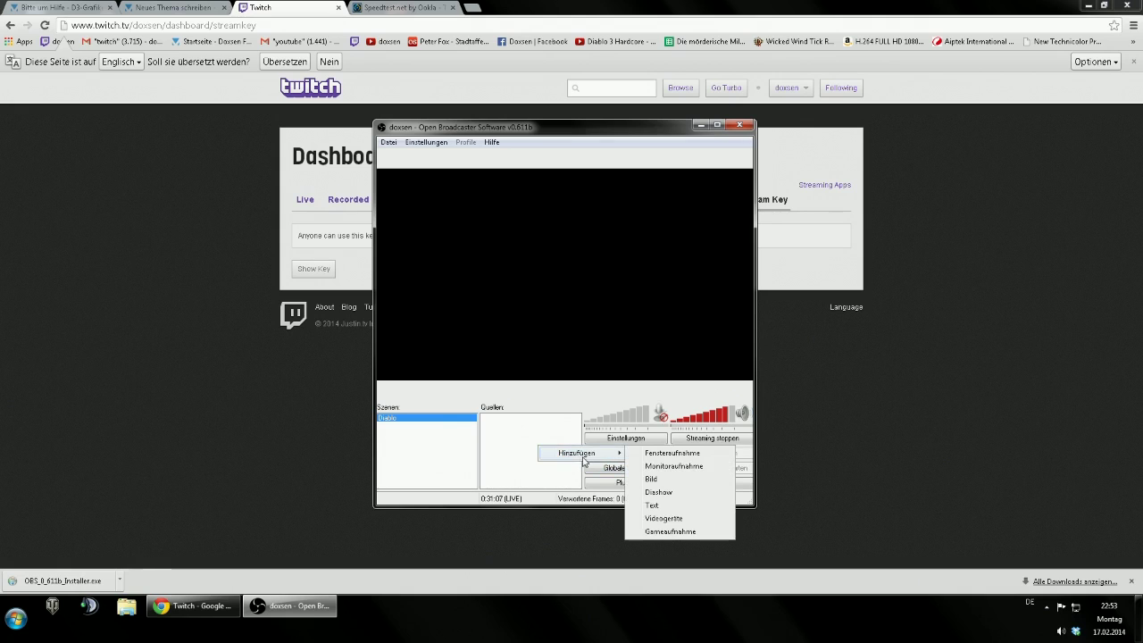
{"action": "left_click", "coordinate": [668, 505]}
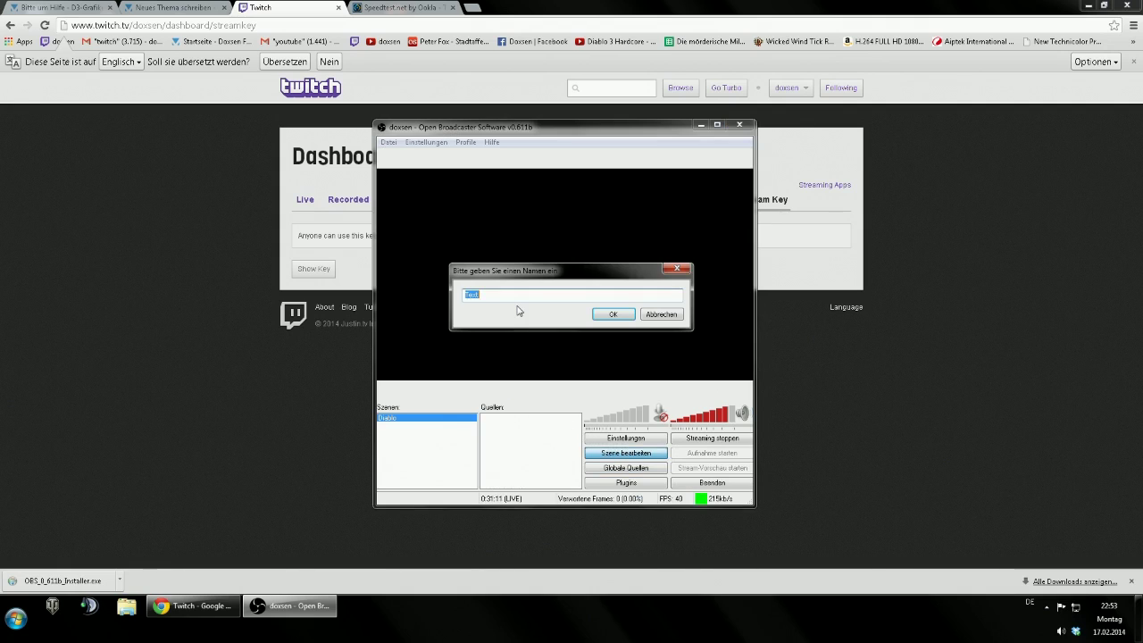
{"action": "type", "text": "inf"}
{"action": "type", "text": "fo"}
{"action": "key", "text": "Return"}
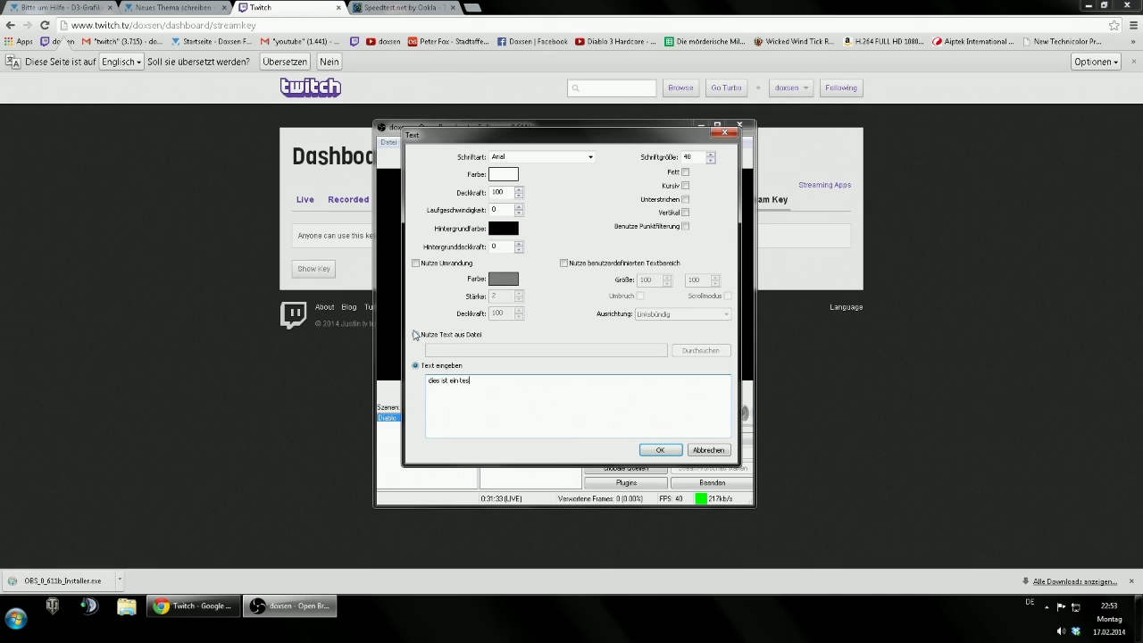
- Try taking the source's text from a file, and discard the text source
{"action": "left_click", "coordinate": [415, 336]}
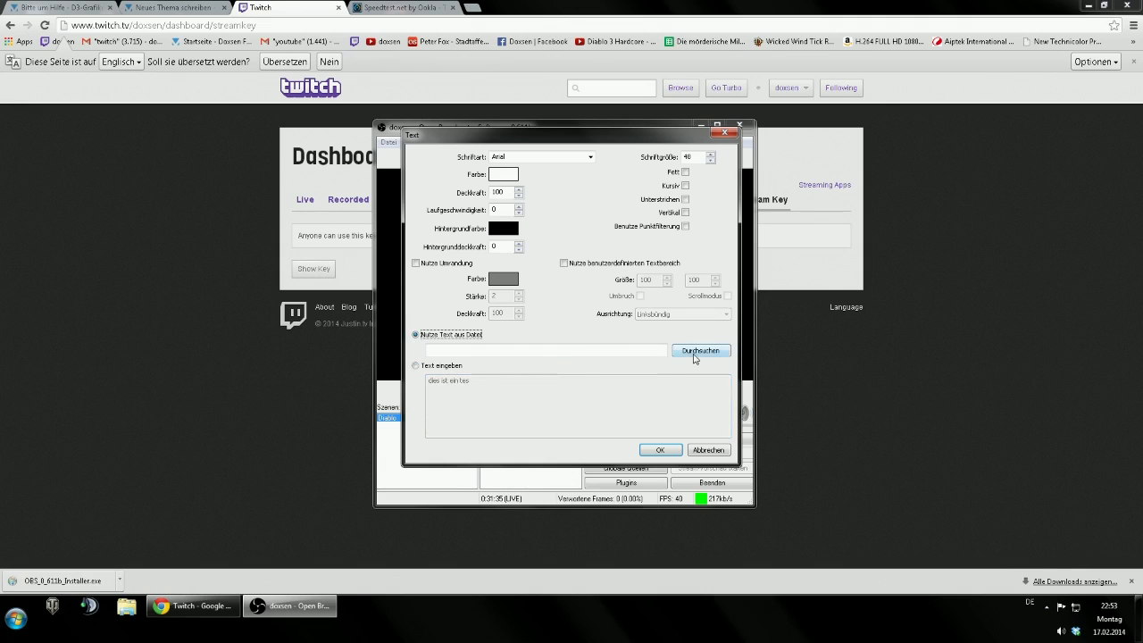
{"action": "left_click", "coordinate": [694, 352]}
{"action": "left_click", "coordinate": [913, 444]}
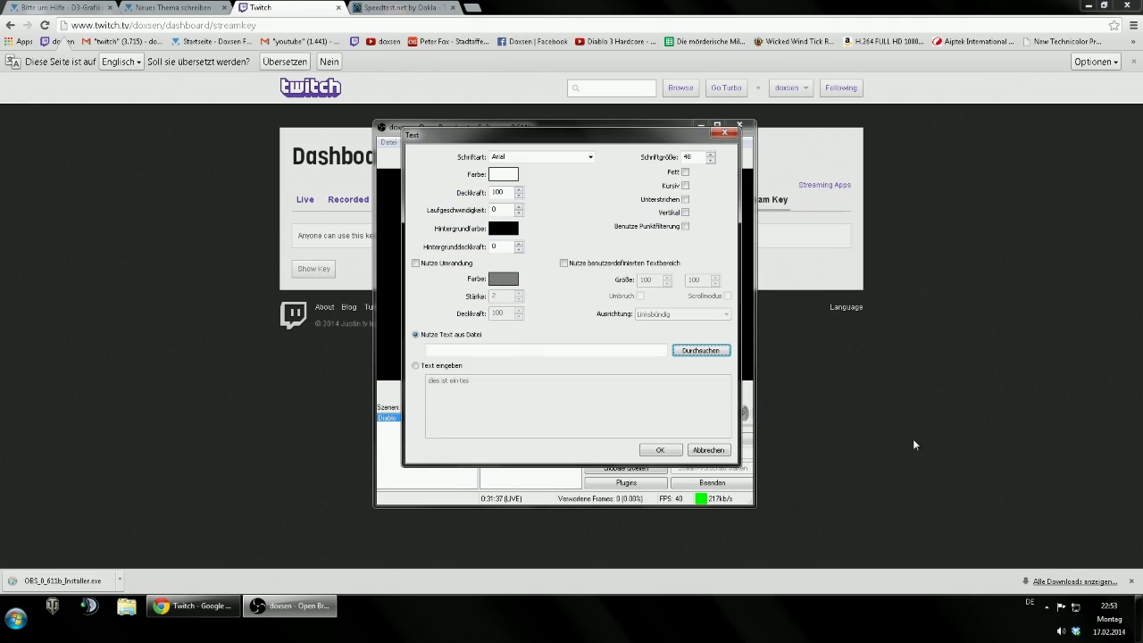
{"action": "left_click", "coordinate": [704, 450]}
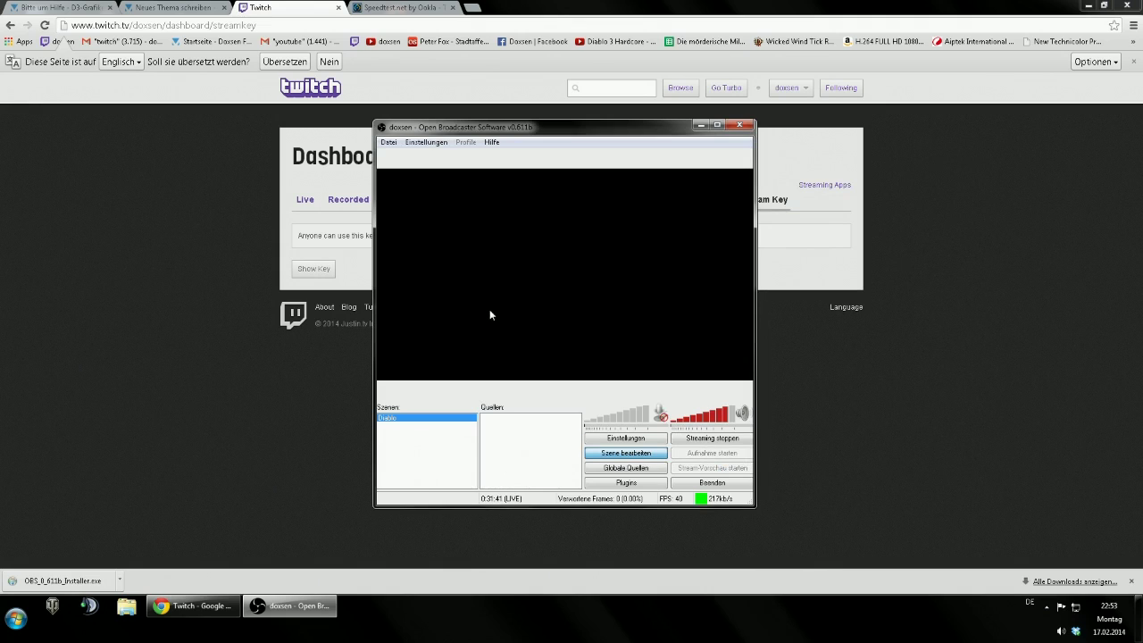
- Add a text source named Text to the Diablo scene, set it to use text from a file, and browse for the file
{"action": "right_click", "coordinate": [511, 437]}
{"action": "right_click", "coordinate": [515, 432]}
{"action": "mouse_move", "coordinate": [571, 439]}
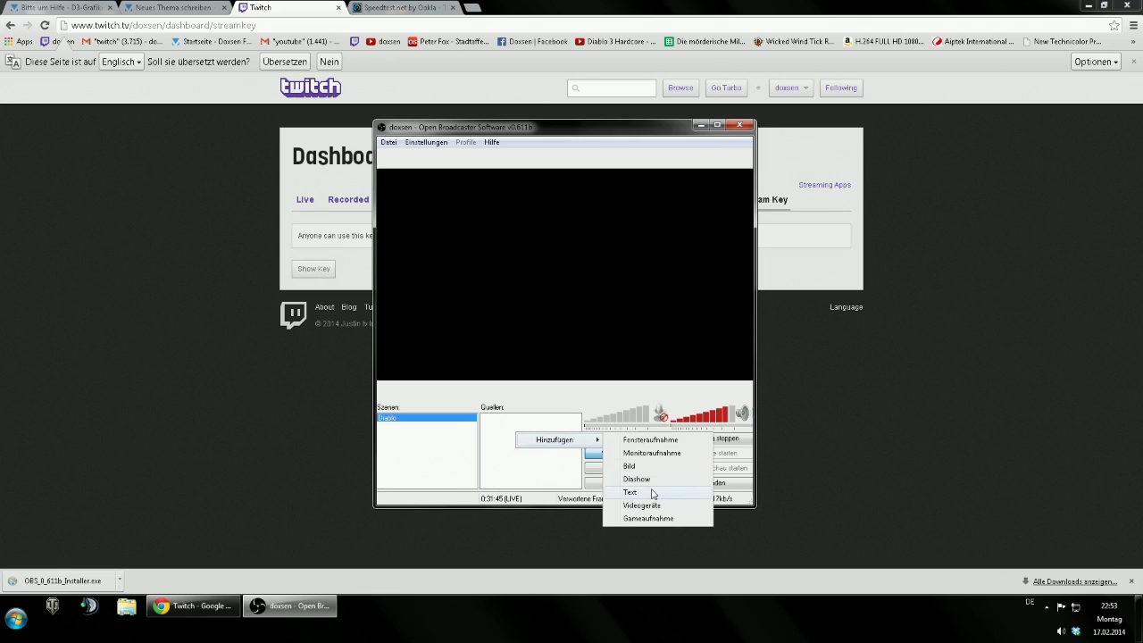
{"action": "left_click", "coordinate": [651, 492]}
{"action": "left_click", "coordinate": [612, 314]}
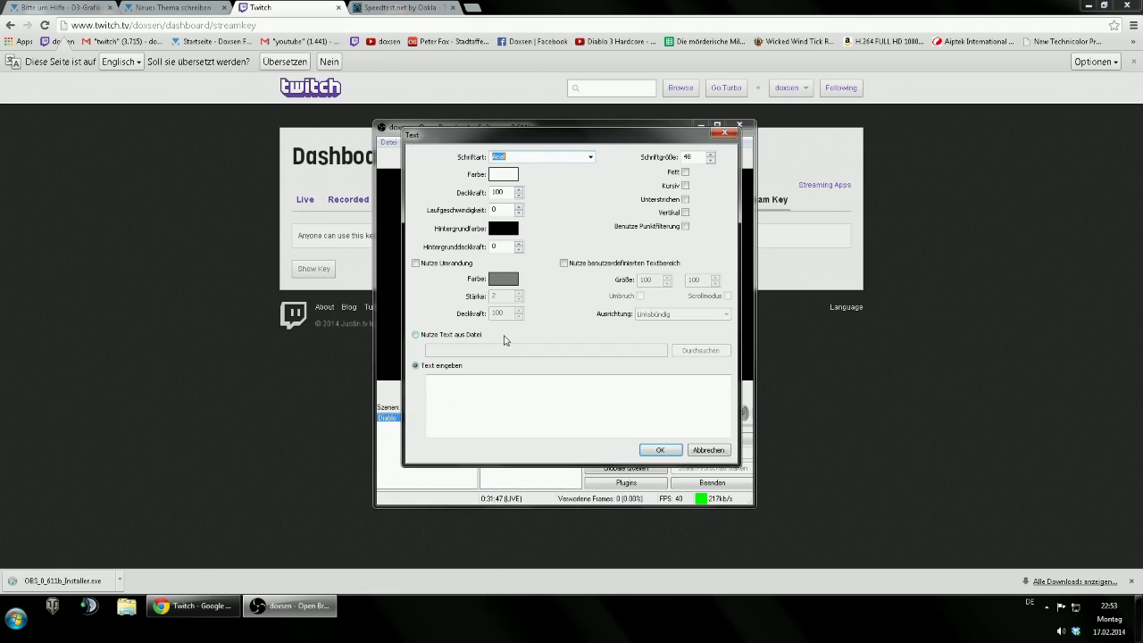
{"action": "left_click", "coordinate": [430, 335]}
{"action": "left_click", "coordinate": [699, 350]}
- Create a new text document named test on the Desktop from within the file selection dialog
{"action": "left_click", "coordinate": [454, 226]}
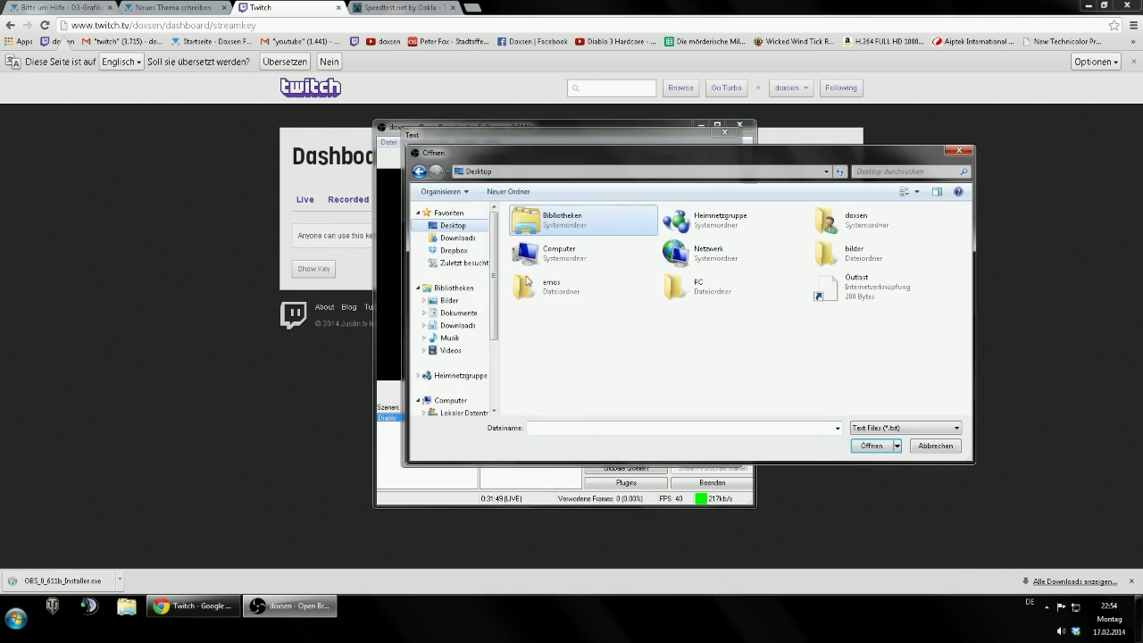
{"action": "right_click", "coordinate": [566, 380]}
{"action": "mouse_move", "coordinate": [607, 502]}
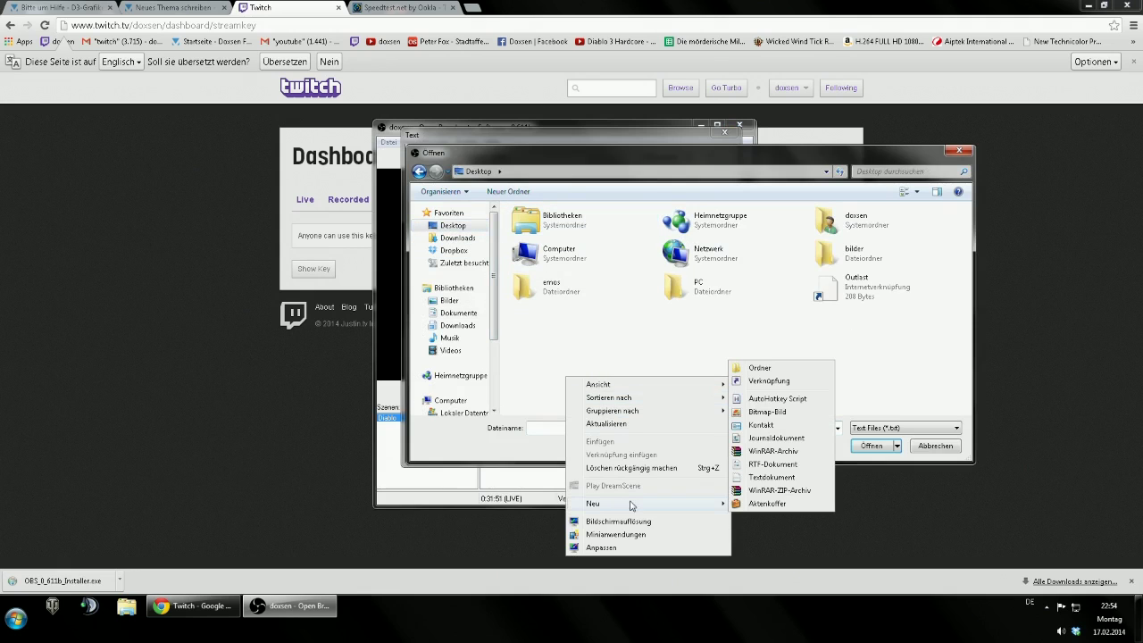
{"action": "left_click", "coordinate": [764, 469]}
{"action": "type", "text": "text"}
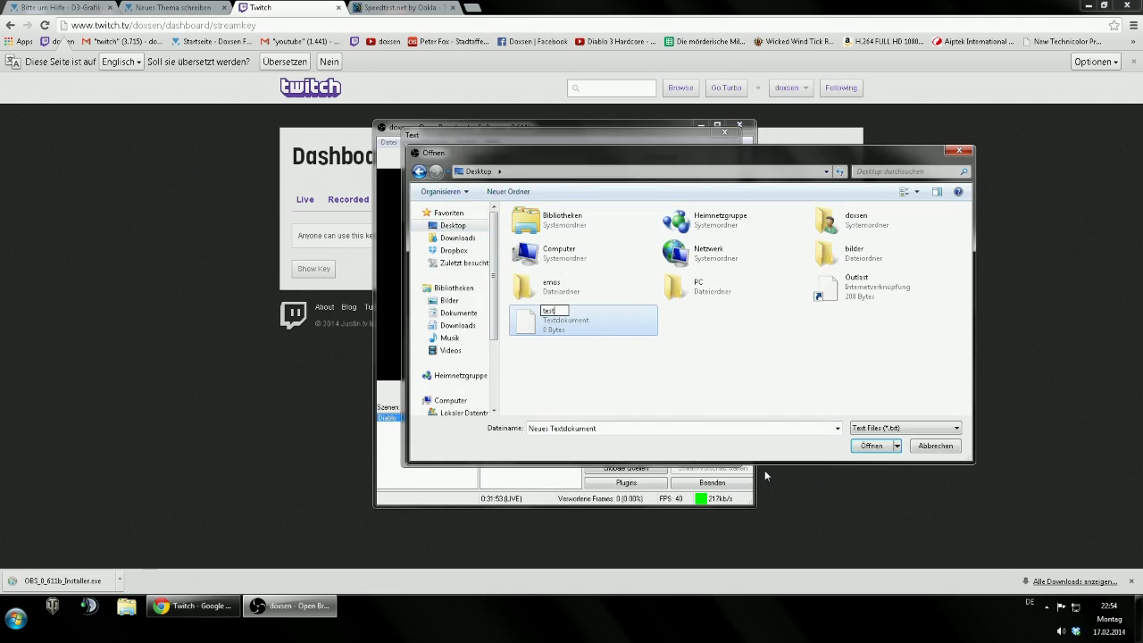
{"action": "key", "text": "Return"}
{"action": "key", "text": "Return"}
{"action": "left_click", "coordinate": [663, 307]}
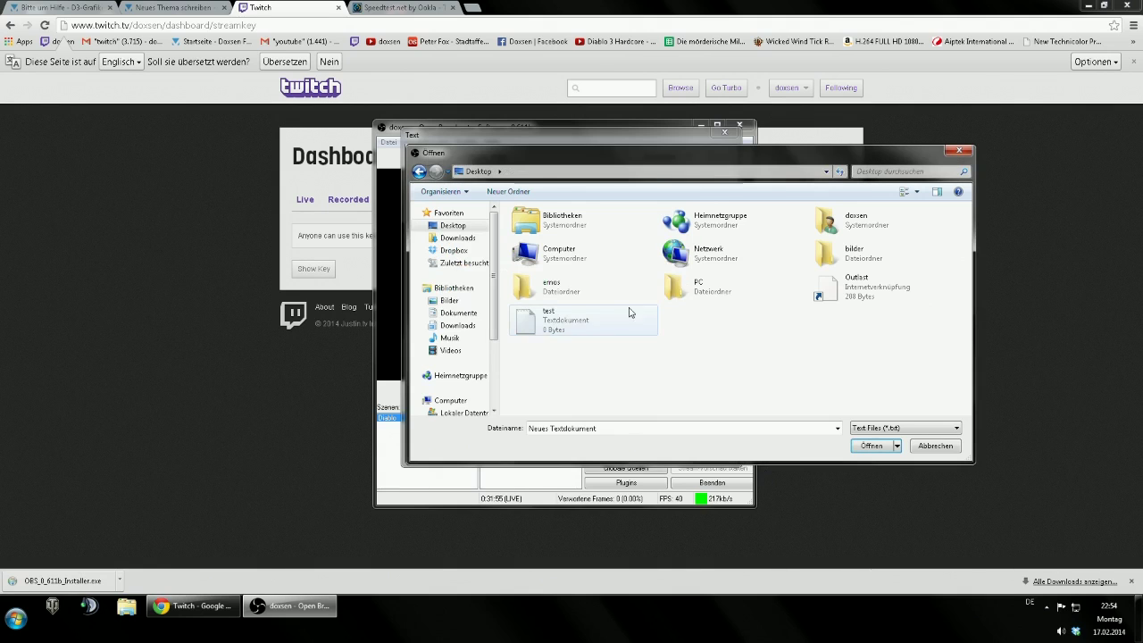
- Open the test document in the text editor, enter bla, and save it
{"action": "right_click", "coordinate": [572, 323]}
{"action": "left_click", "coordinate": [616, 29]}
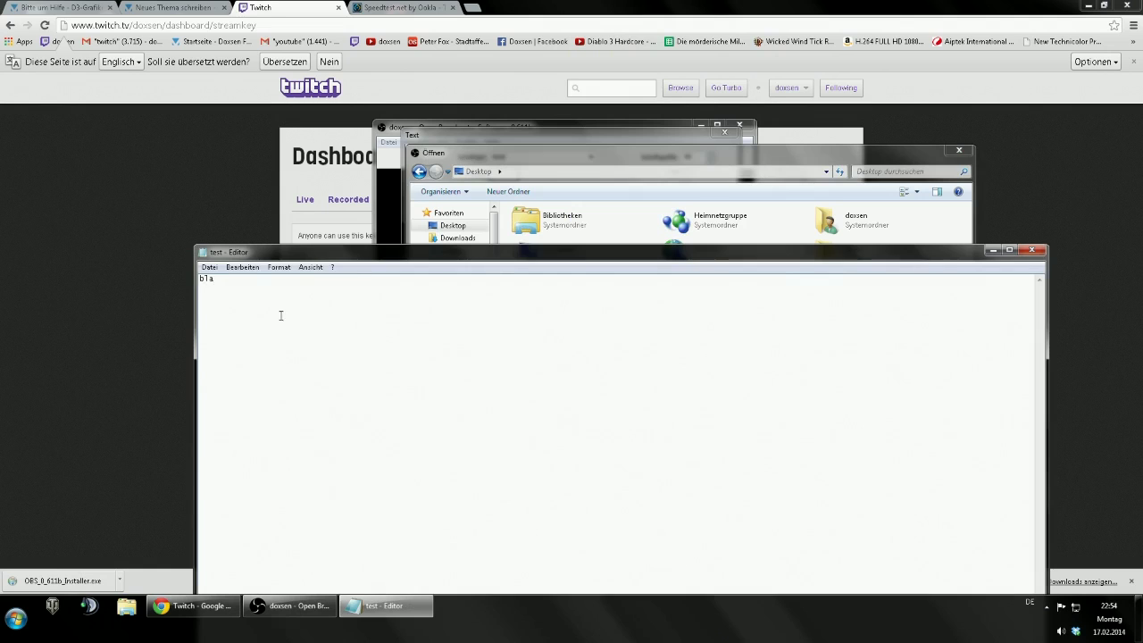
{"action": "left_click", "coordinate": [242, 266]}
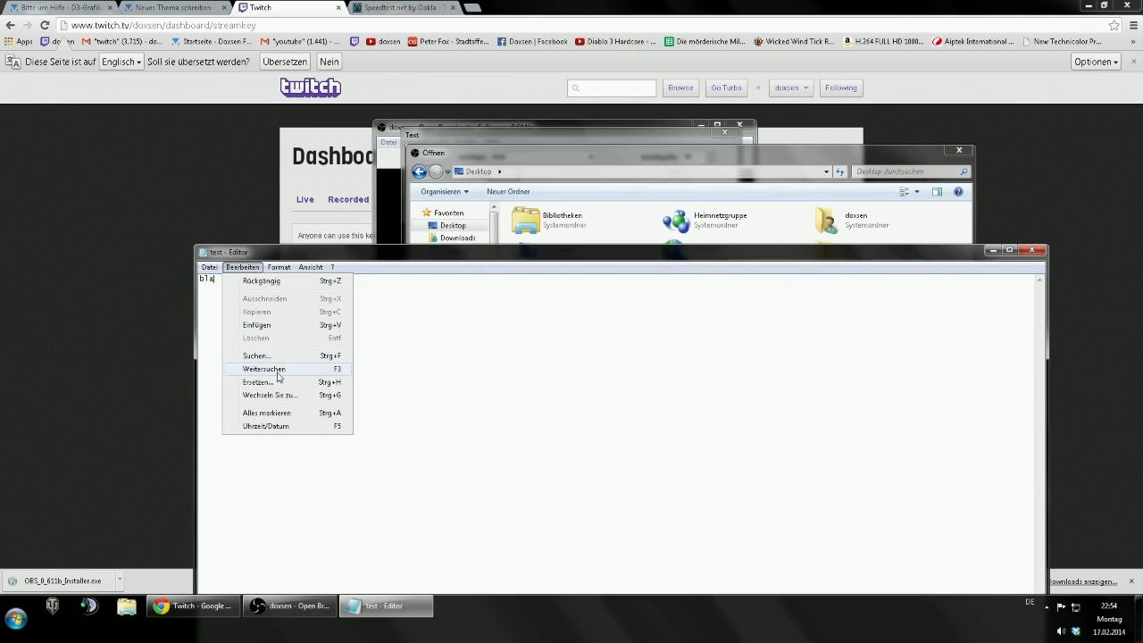
{"action": "mouse_move", "coordinate": [209, 266]}
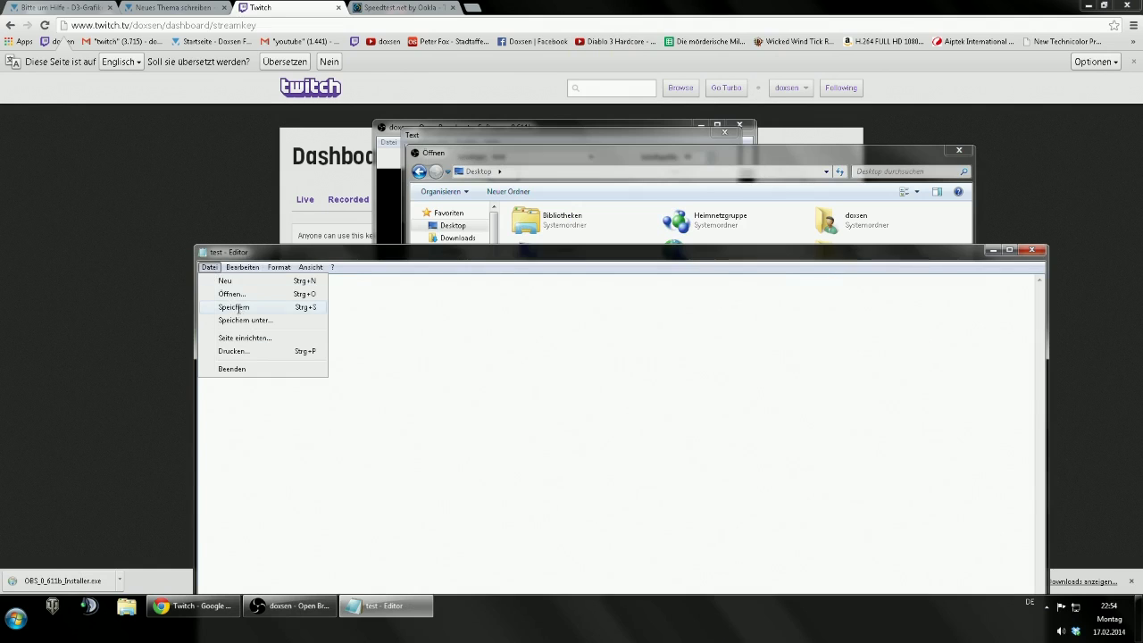
{"action": "left_click", "coordinate": [237, 309]}
- Choose test.txt as the text source's file and accept the text settings
{"action": "left_click", "coordinate": [580, 319]}
{"action": "double_click", "coordinate": [571, 323]}
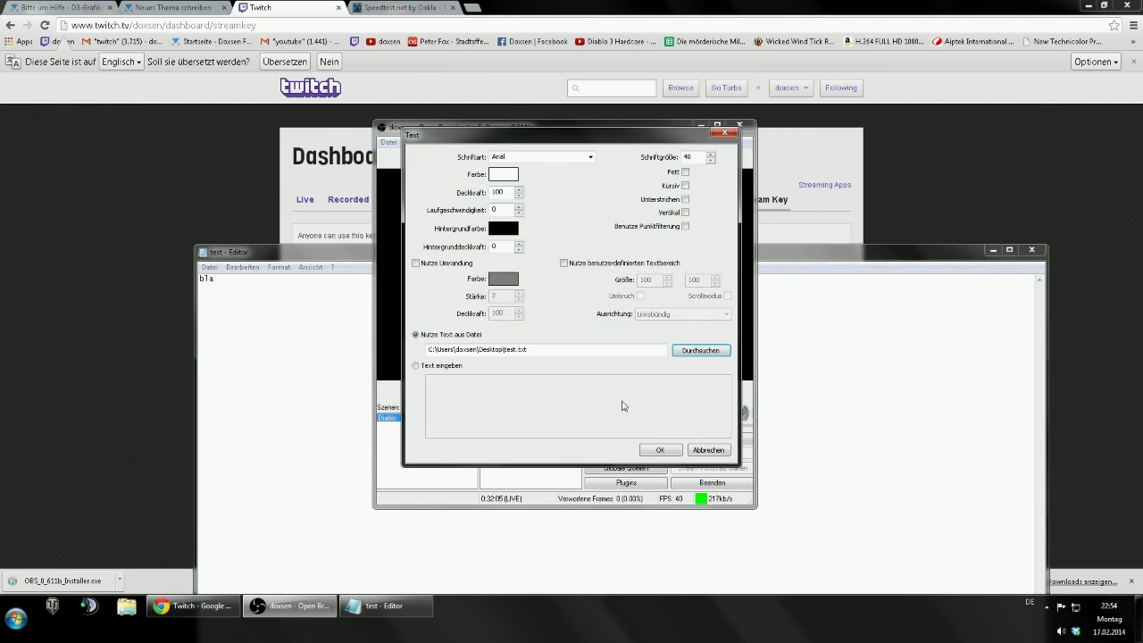
{"action": "left_click", "coordinate": [658, 449]}
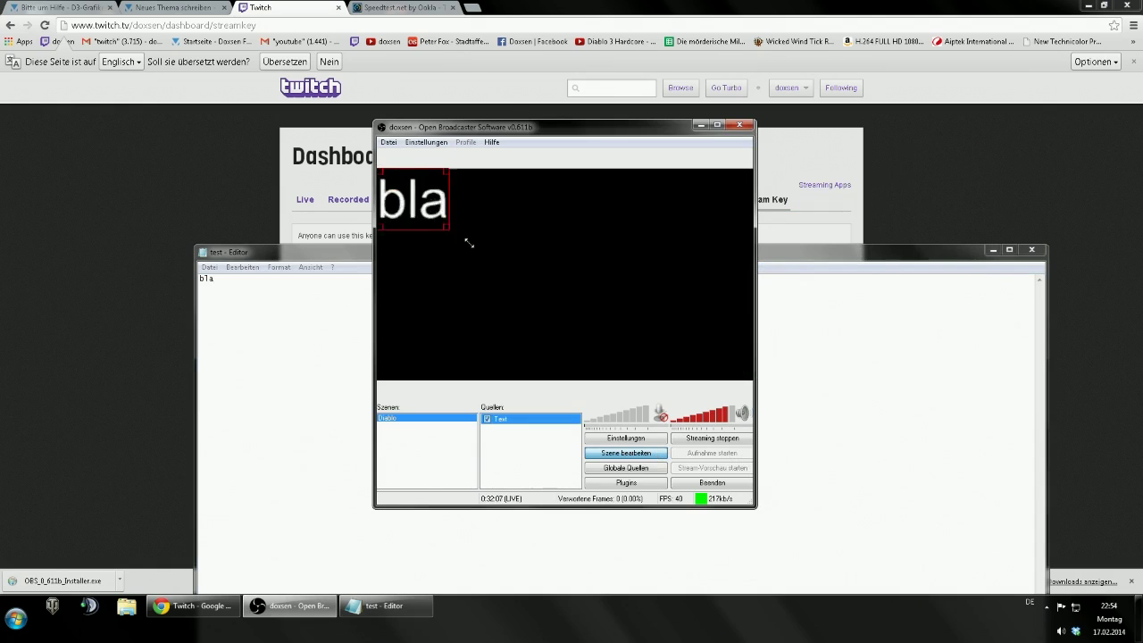
- Replace the test document's content with blubb, save it, and uncover the stream preview
{"action": "left_click", "coordinate": [326, 345]}
{"action": "type", "text": "blubb"}
{"action": "key", "text": "Return"}
{"action": "left_click", "coordinate": [242, 267]}
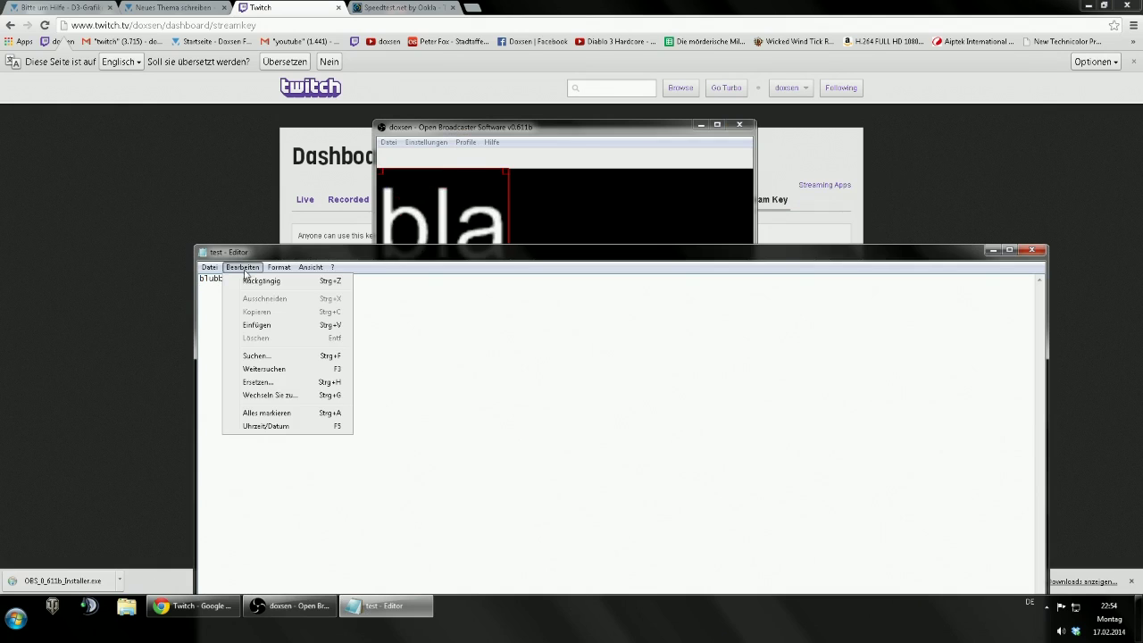
{"action": "mouse_move", "coordinate": [209, 267]}
{"action": "left_click", "coordinate": [234, 305]}
{"action": "left_click_drag", "start_coordinate": [538, 251], "coordinate": [589, 387]}
{"action": "left_click", "coordinate": [584, 292]}
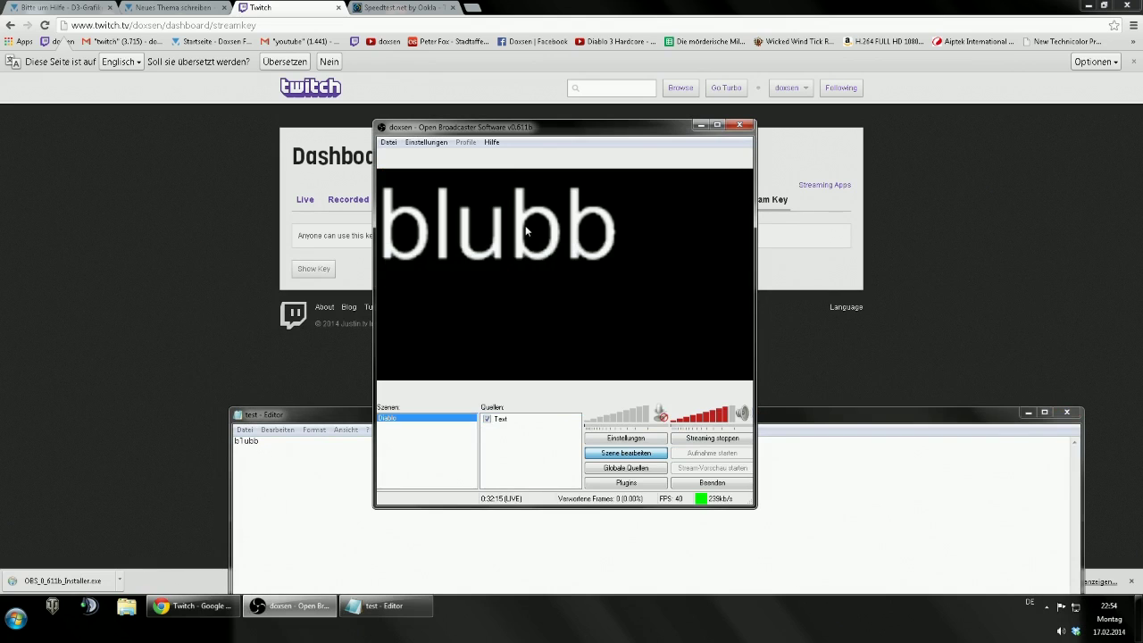
- Bring back the text editor, replace the test document's content with laber, and save it
{"action": "left_click_drag", "start_coordinate": [333, 414], "coordinate": [275, 294]}
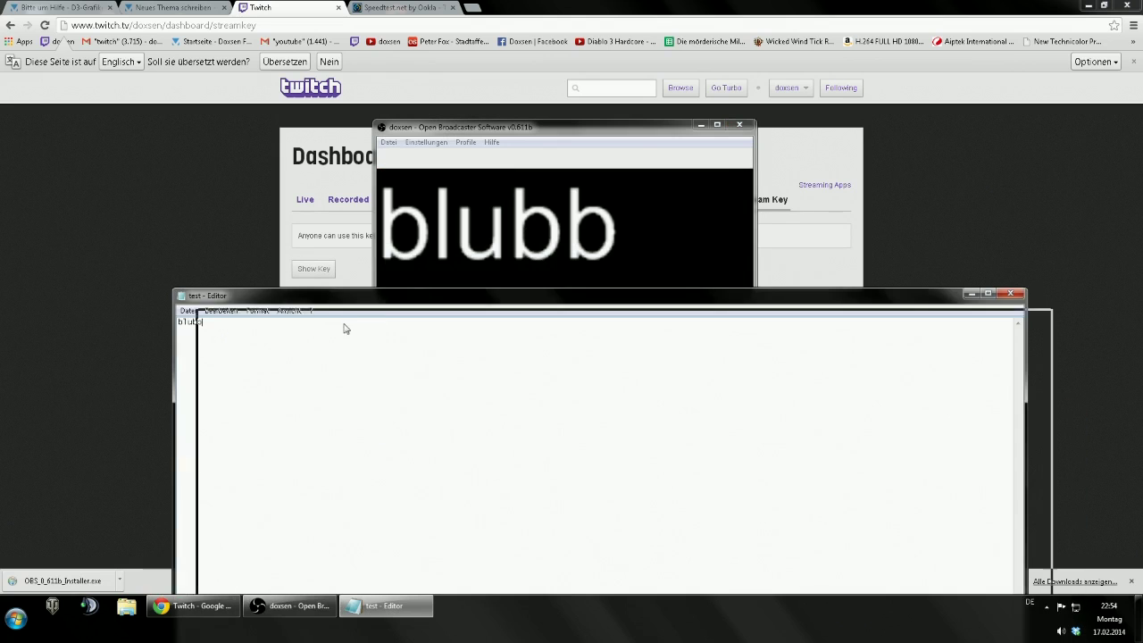
{"action": "left_click_drag", "start_coordinate": [344, 329], "coordinate": [299, 382]}
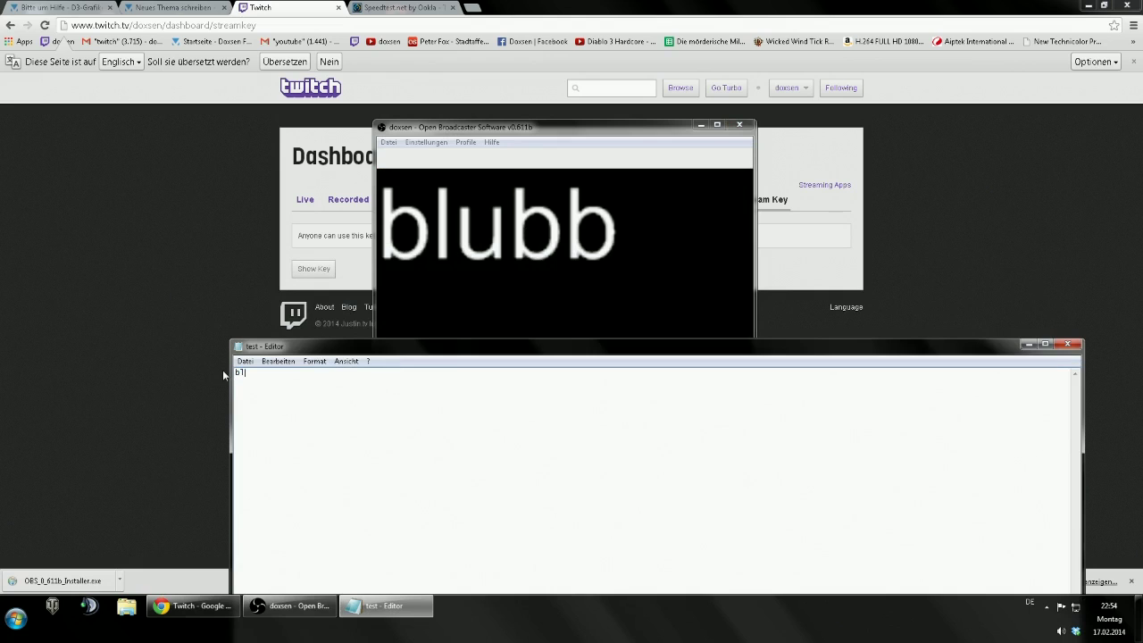
{"action": "left_click", "coordinate": [277, 361]}
{"action": "mouse_move", "coordinate": [244, 361]}
{"action": "left_click", "coordinate": [286, 402]}
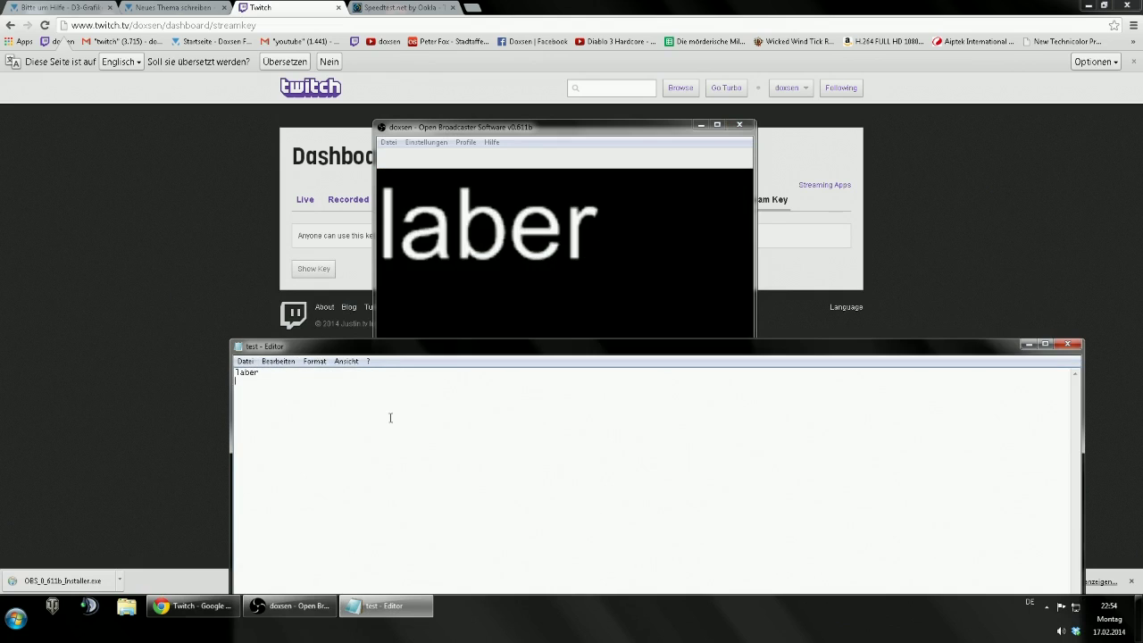
- Move the text editor aside and bring the OBS window forward to view the whole preview
{"action": "left_click_drag", "start_coordinate": [1009, 346], "coordinate": [814, 136]}
{"action": "left_click_drag", "start_coordinate": [683, 130], "coordinate": [665, 236]}
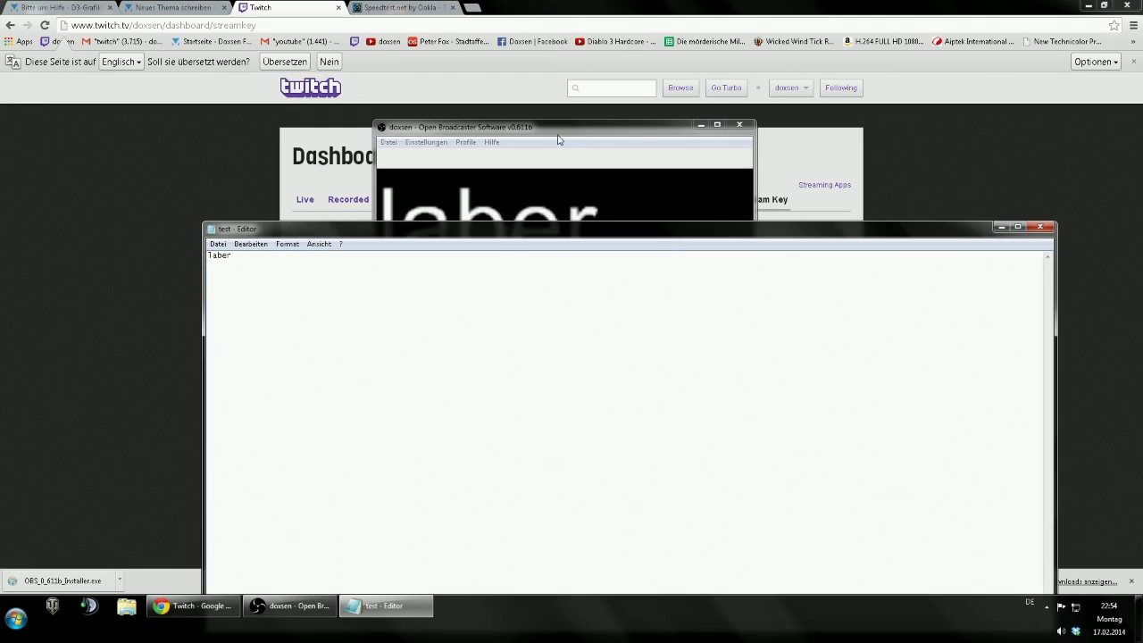
{"action": "left_click", "coordinate": [558, 139]}
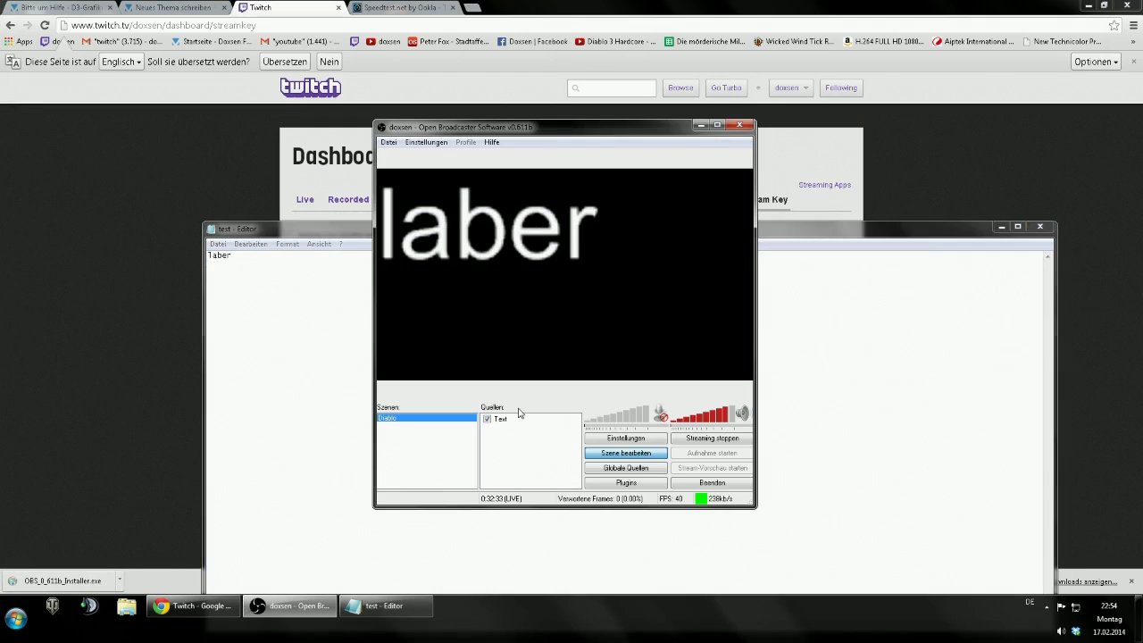
- Replace the test document's content with ldkjsfh#, save it, and add a second line reading fsdfolok
{"action": "left_click", "coordinate": [302, 321]}
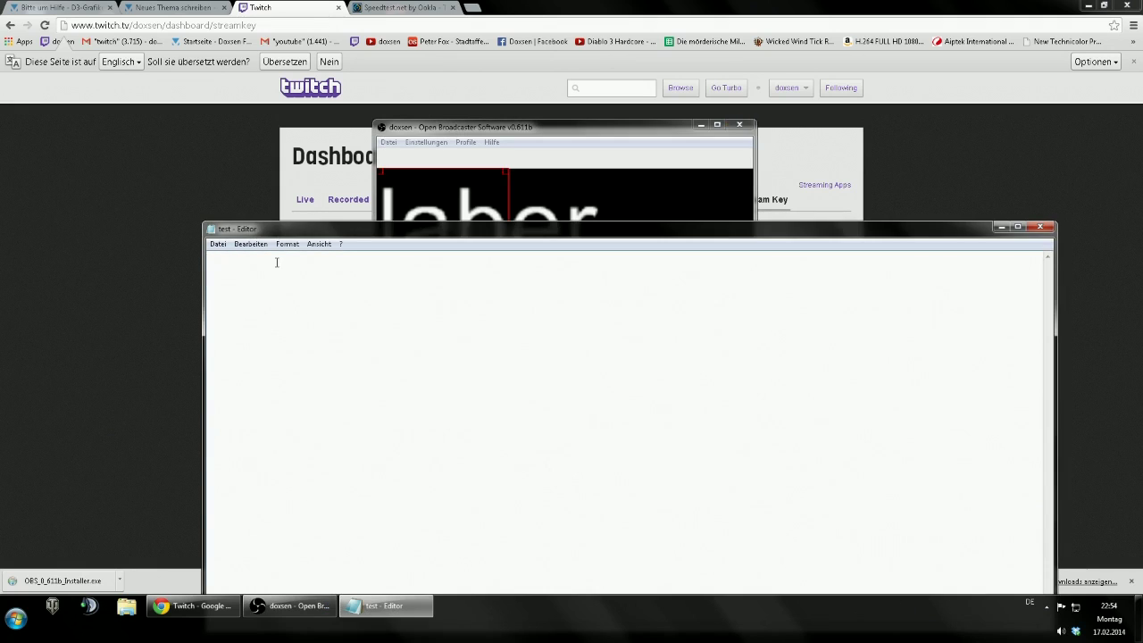
{"action": "left_click_drag", "start_coordinate": [415, 224], "coordinate": [552, 251]}
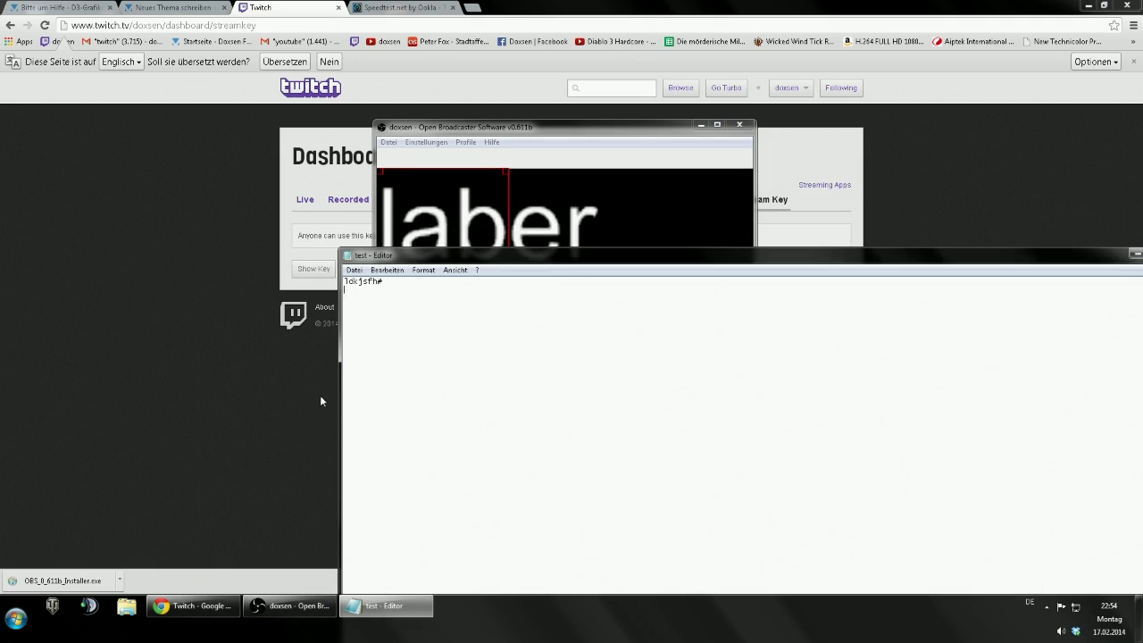
{"action": "key", "text": "ctrl+s"}
{"action": "key", "text": "Return"}
{"action": "type", "text": "fsdfolok"}
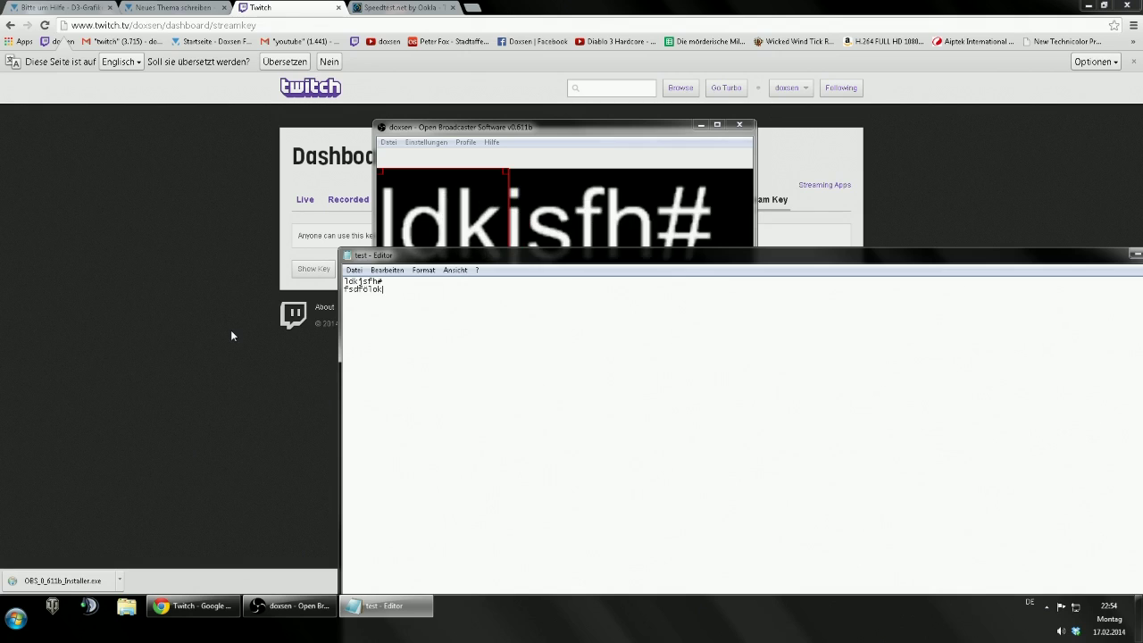
- Clear the test document, save it empty, and enter dsfg as new content
{"action": "key", "text": "ctrl+a"}
{"action": "key", "text": "ctrl+s"}
{"action": "type", "text": "dsfg"}
{"action": "key", "text": "ctrl+z"}
{"action": "key", "text": "ctrl+z"}
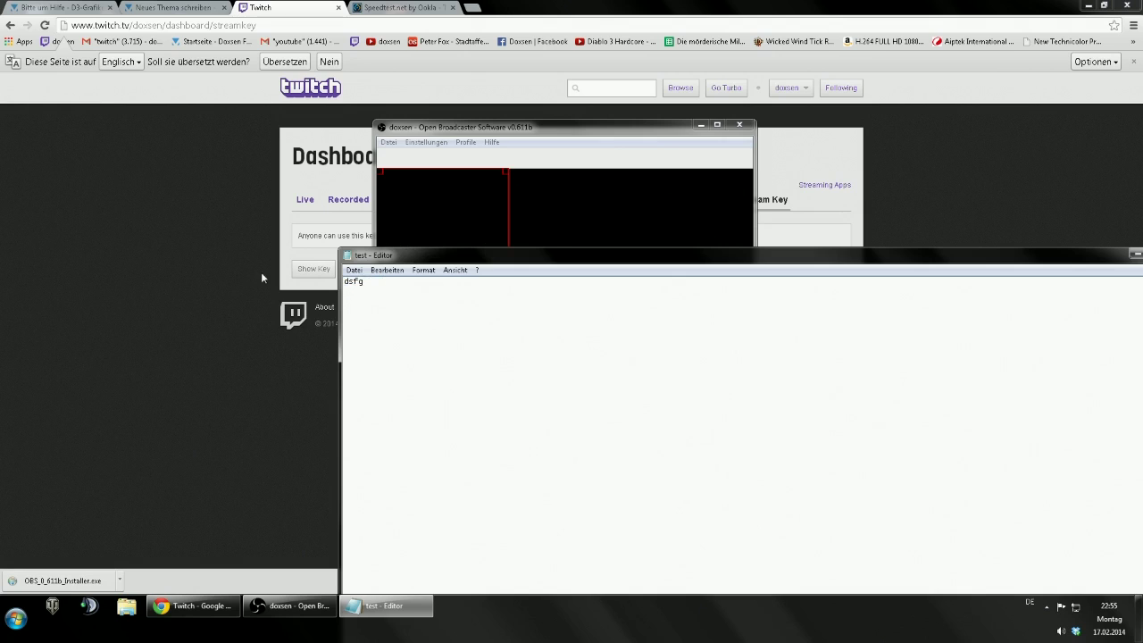
- Save the test document, replace its content with 12, and save it again
{"action": "key", "text": "ctrl+s"}
{"action": "key", "text": "ctrl+a"}
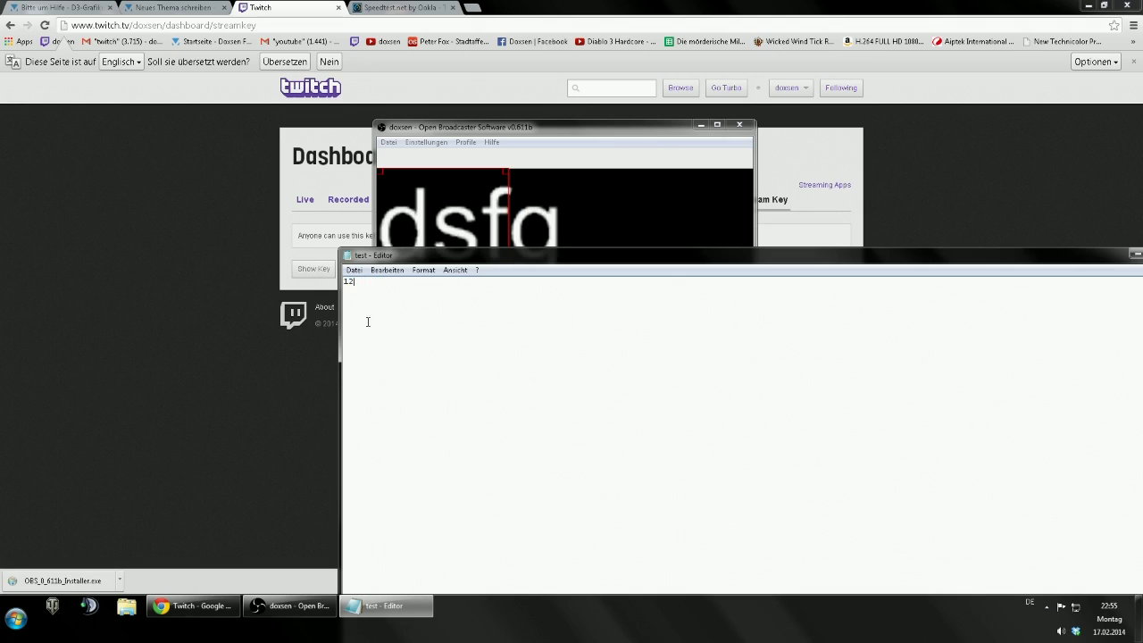
{"action": "key", "text": "ctrl+s"}
- Close the text editor and delete the Text source from the Diablo scene, confirming the deletion
{"action": "left_click_drag", "start_coordinate": [934, 247], "coordinate": [662, 249]}
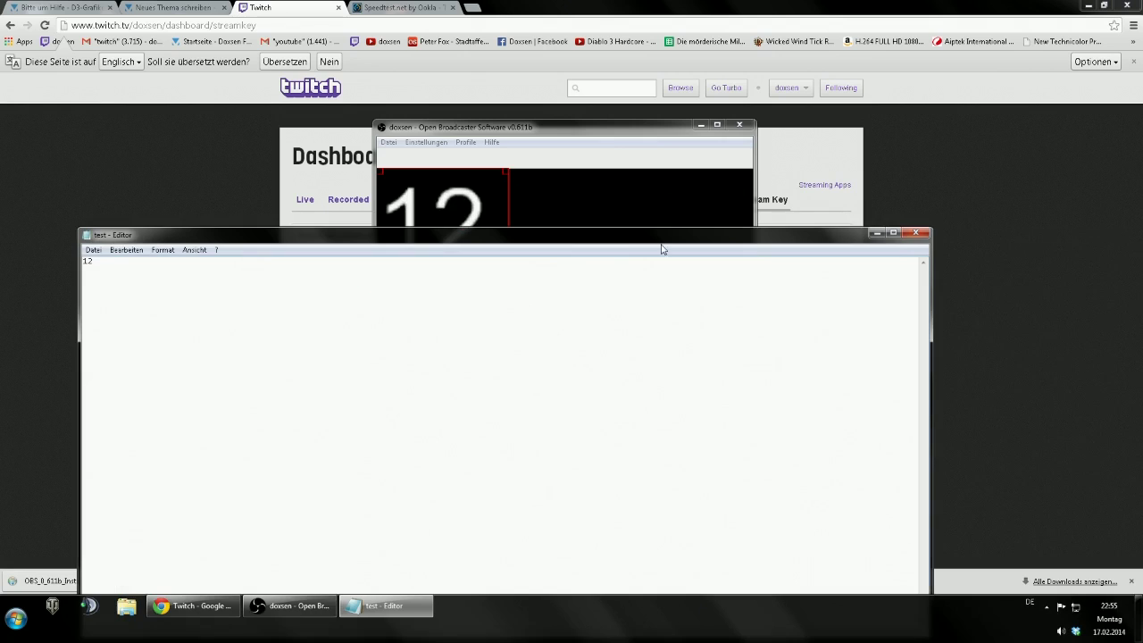
{"action": "left_click", "coordinate": [915, 234]}
{"action": "key", "text": "Delete"}
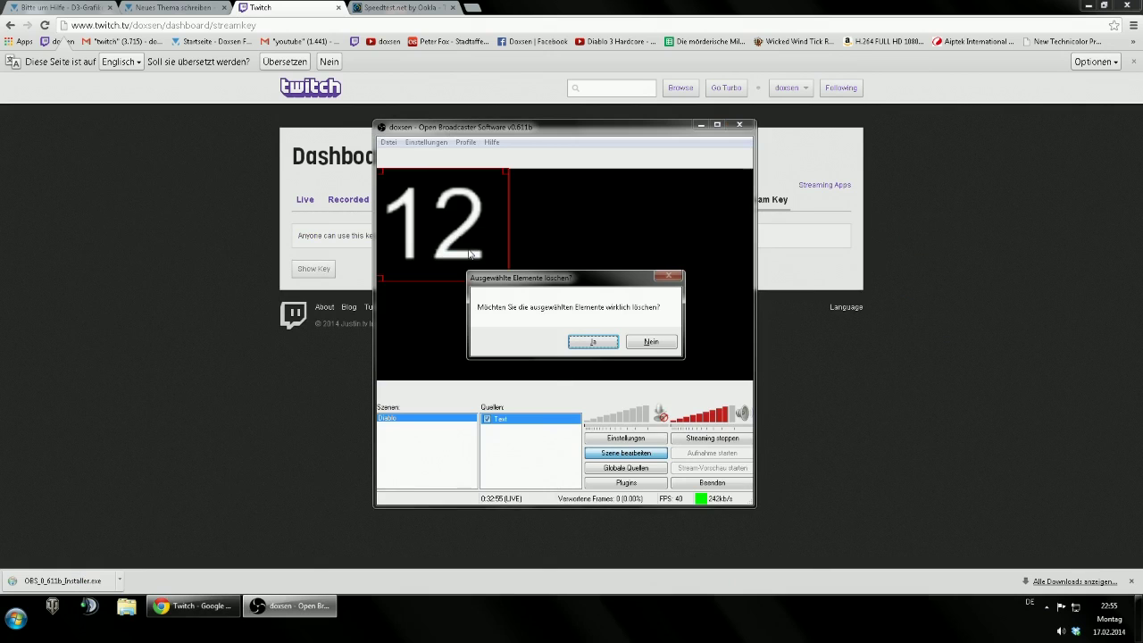
{"action": "left_click", "coordinate": [606, 341]}
{"action": "left_click", "coordinate": [420, 7]}
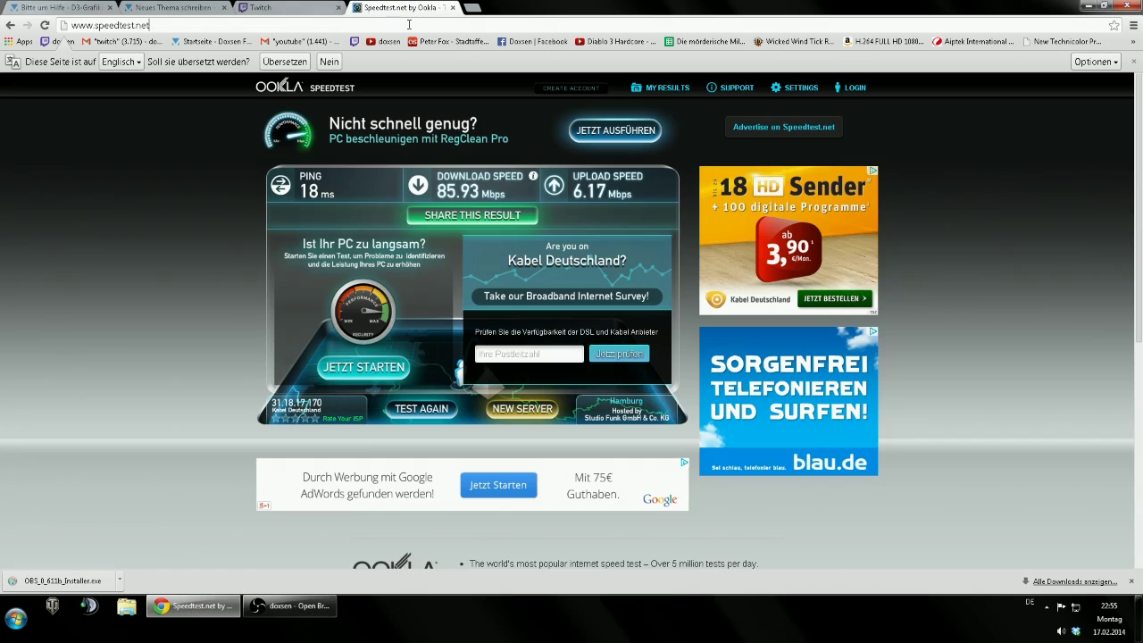
{"action": "left_click", "coordinate": [409, 25]}
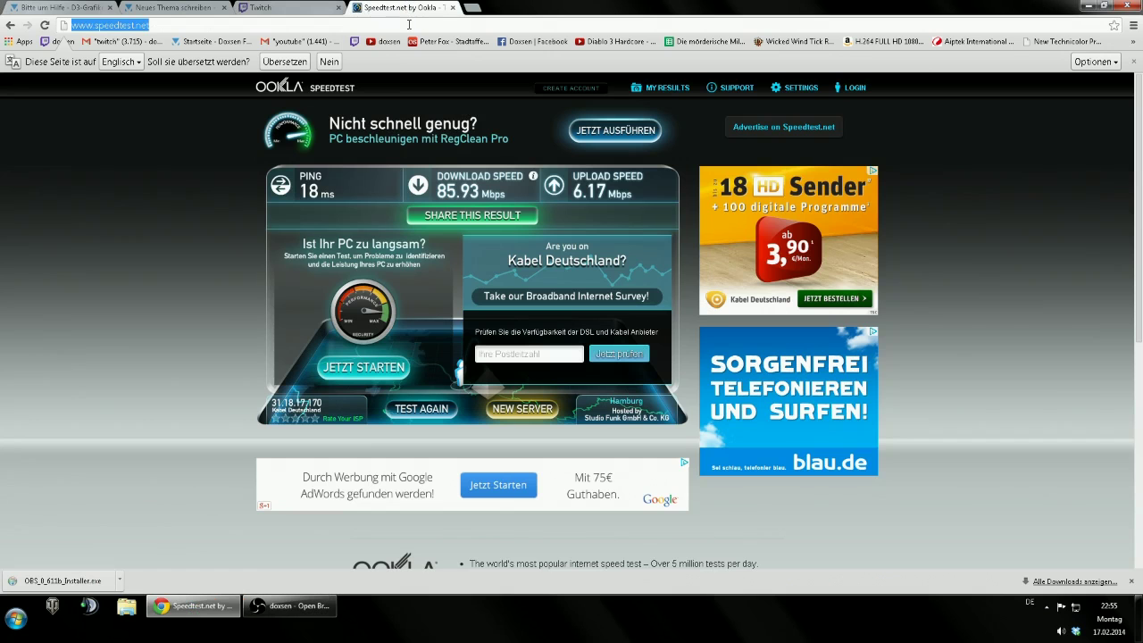
{"action": "left_click", "coordinate": [473, 8]}
{"action": "type", "text": "www.online-sr"}
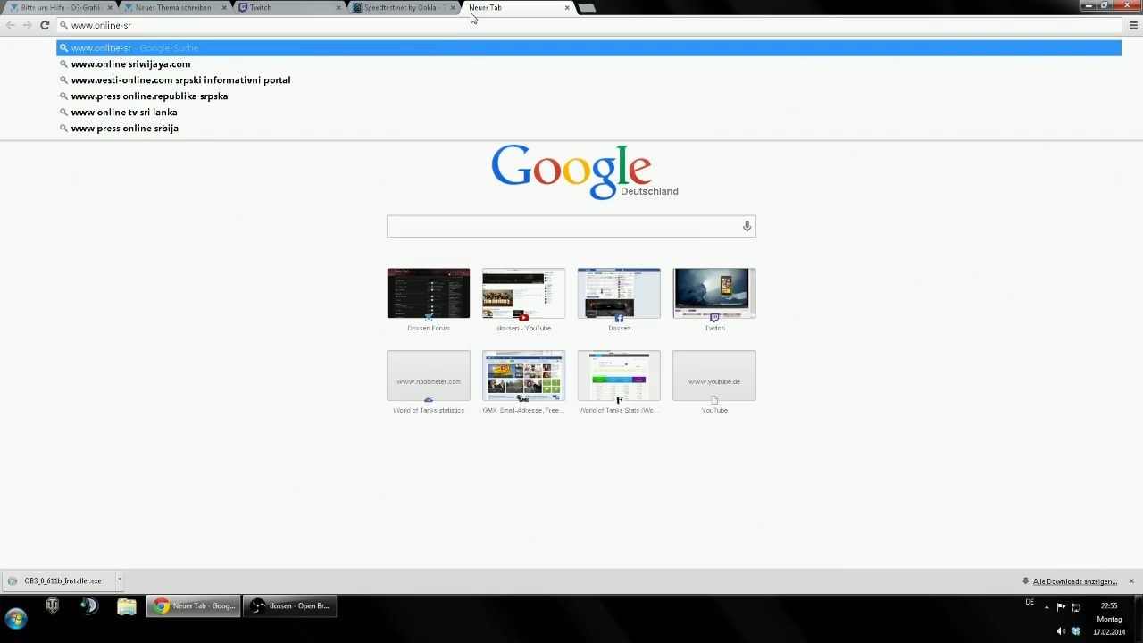
{"action": "key", "text": "BackSpace"}
{"action": "type", "text": "tio"}
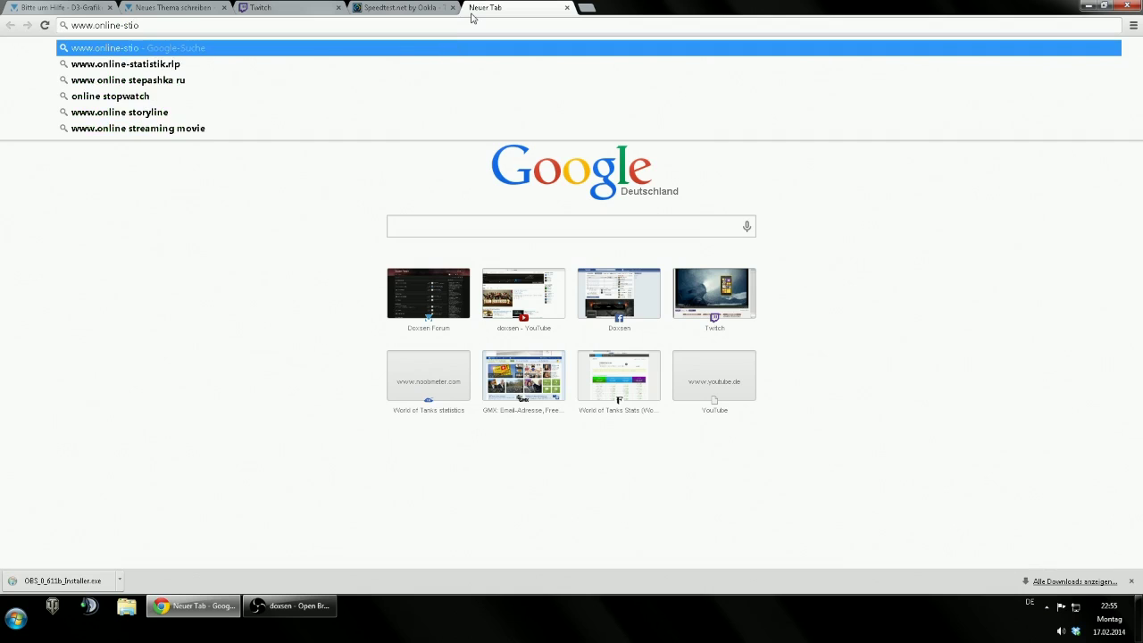
{"action": "type", "text": "w"}
{"action": "key", "text": "BackSpace"}
{"action": "key", "text": "BackSpace"}
{"action": "key", "text": "BackSpace"}
{"action": "type", "text": "opwatch"}
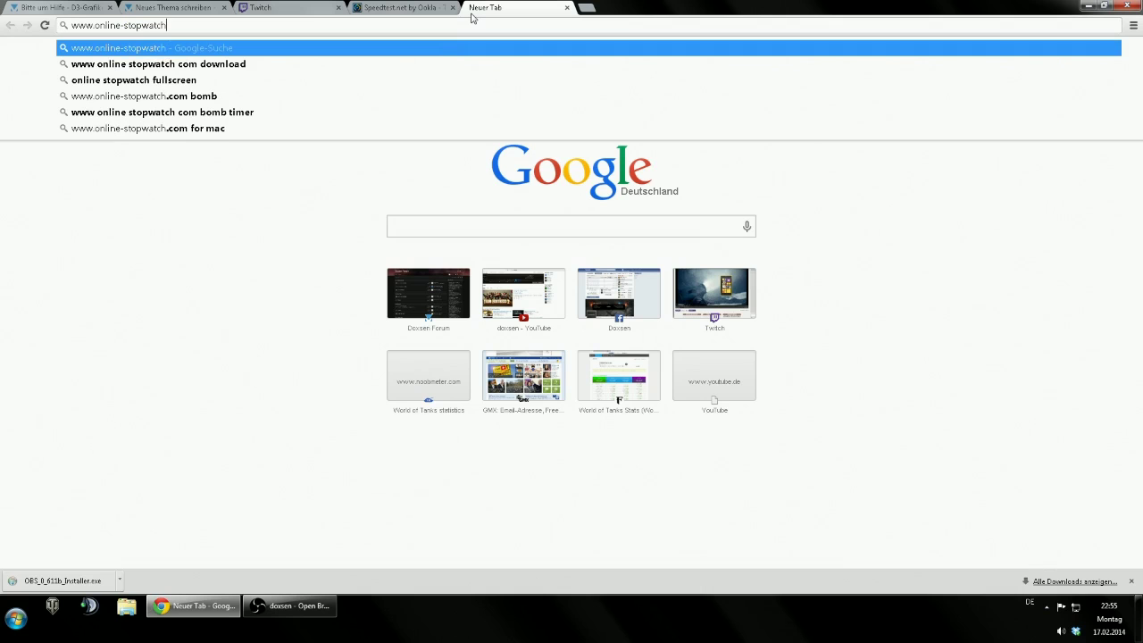
{"action": "type", "text": ".com"}
{"action": "key", "text": "Return"}
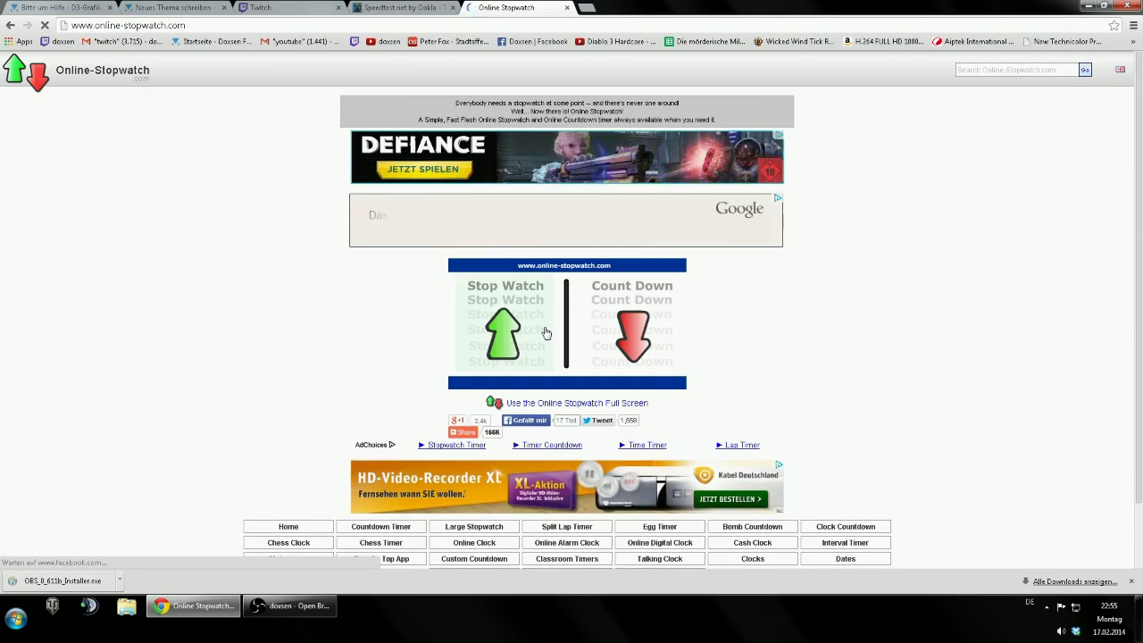
- Choose the Stop Watch on the Online Stopwatch page
{"action": "scroll", "coordinate": [529, 291], "scroll_direction": "down", "scroll_amount": 1}
{"action": "left_click", "coordinate": [528, 291]}
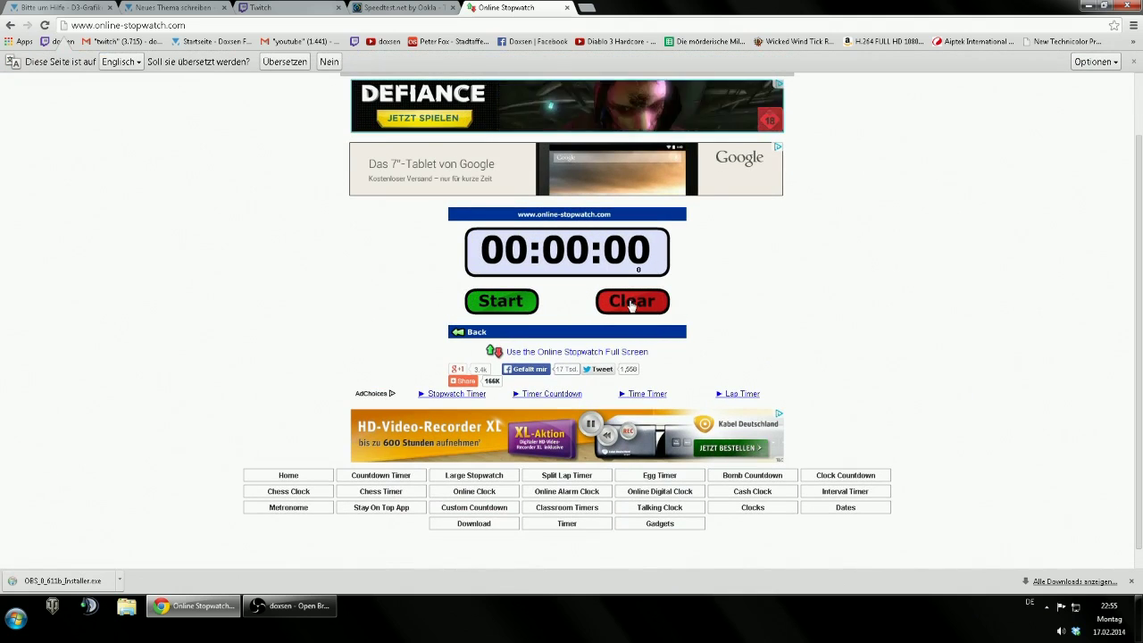
{"action": "left_click", "coordinate": [502, 302]}
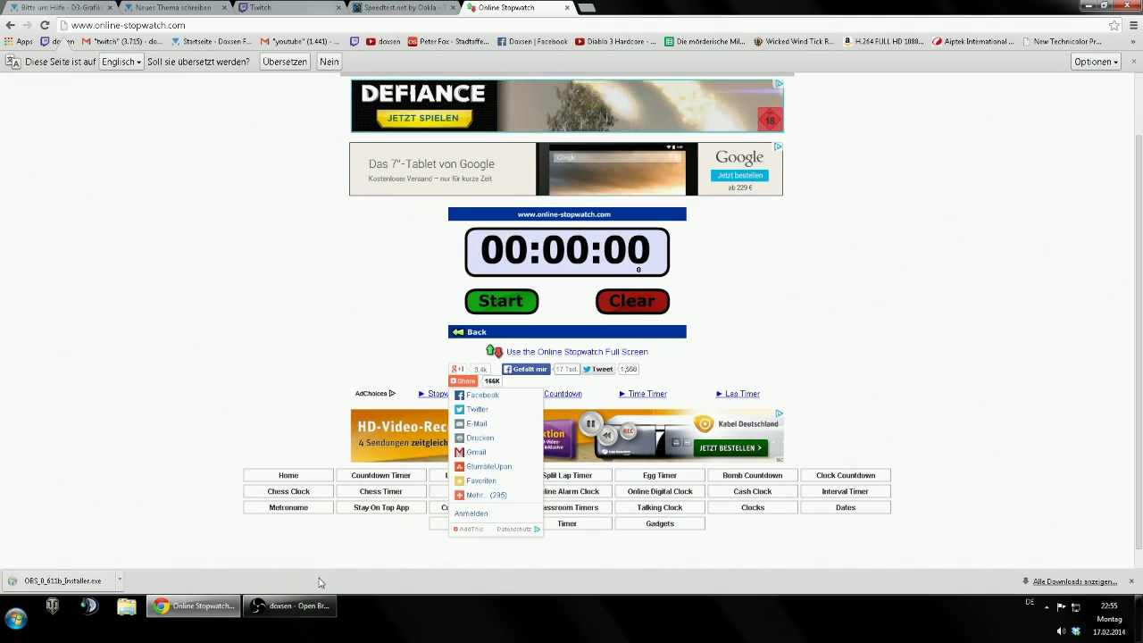
- Move the OBS window aside, detach the stopwatch tab into its own restored window, and close that window
{"action": "left_click", "coordinate": [307, 605]}
{"action": "left_click_drag", "start_coordinate": [536, 131], "coordinate": [265, 200]}
{"action": "left_click_drag", "start_coordinate": [506, 8], "coordinate": [339, 7]}
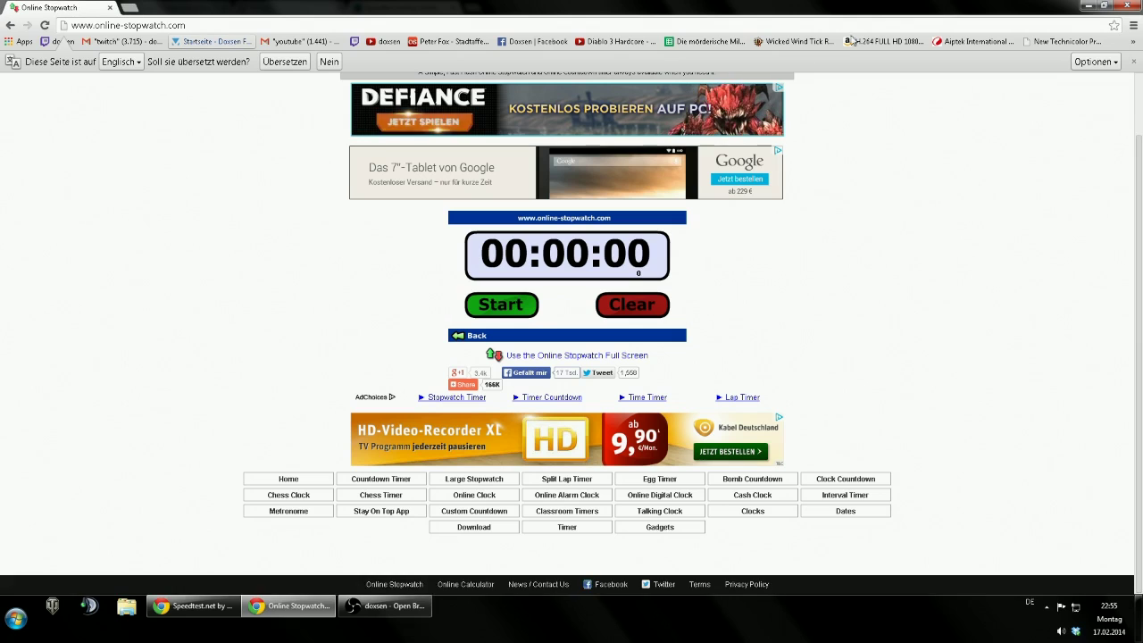
{"action": "left_click", "coordinate": [1104, 6]}
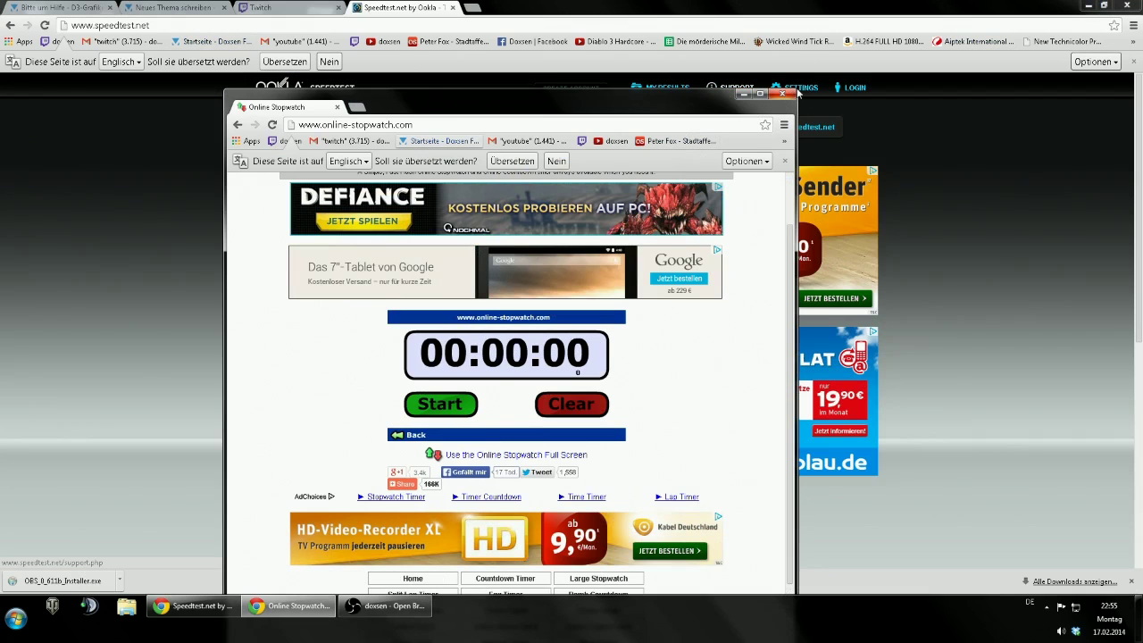
{"action": "left_click_drag", "start_coordinate": [744, 108], "coordinate": [631, 141]}
{"action": "left_click", "coordinate": [737, 119]}
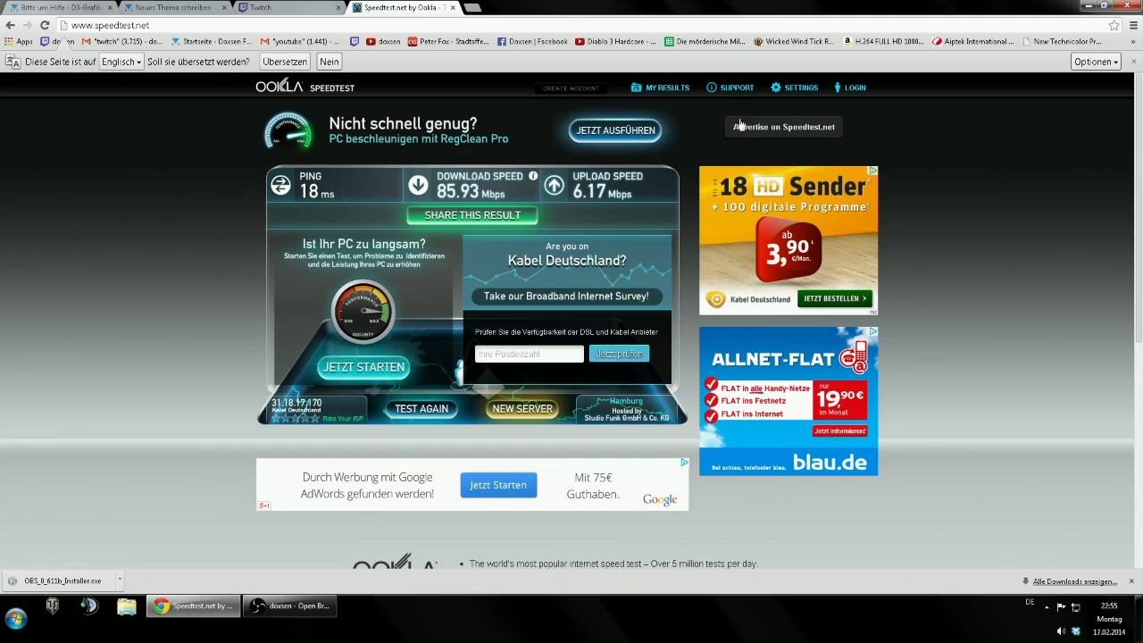
- Open online-stopwatch.com in a new tab again, show its stopwatch, and detach the tab into its own non-maximized window
{"action": "left_click", "coordinate": [470, 7]}
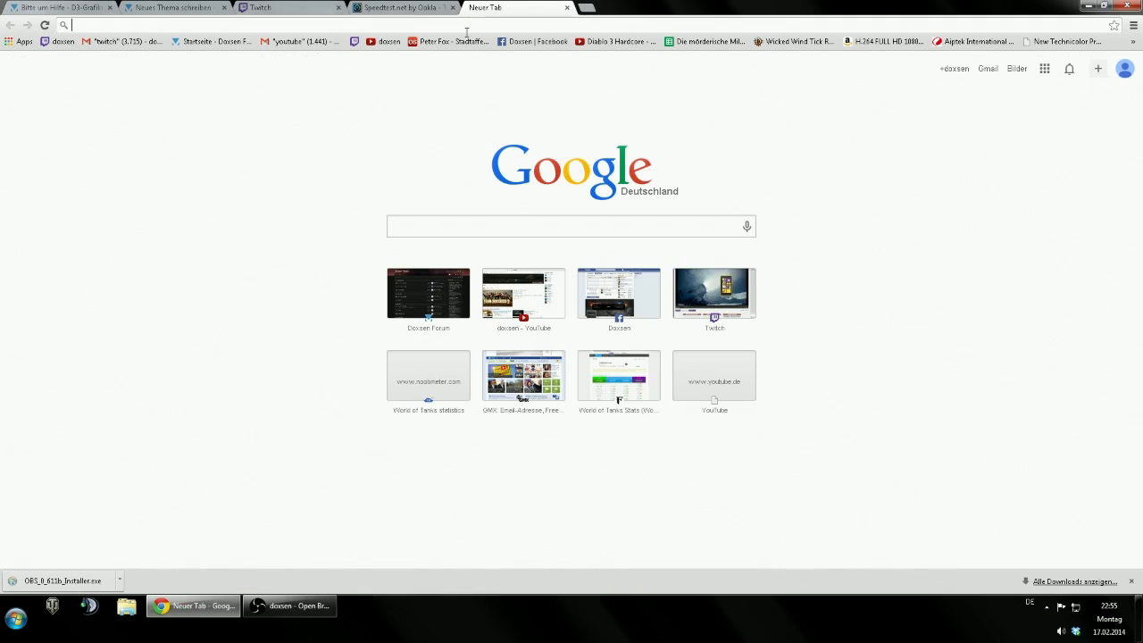
{"action": "type", "text": "online-stopwatch.com"}
{"action": "key", "text": "Return"}
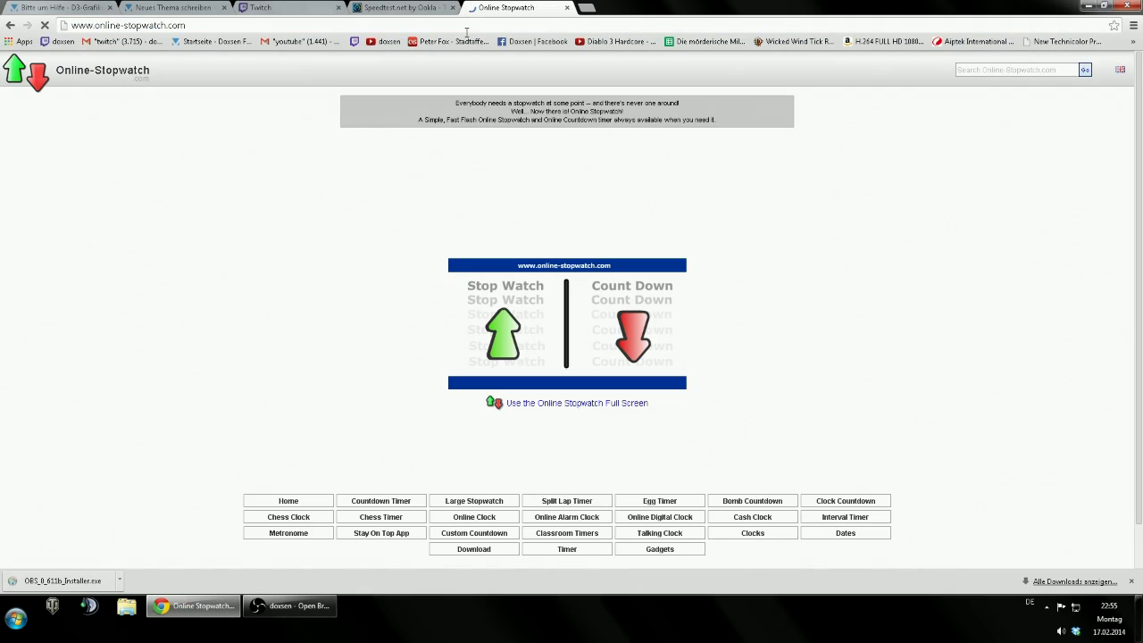
{"action": "left_click_drag", "start_coordinate": [509, 7], "coordinate": [533, 92]}
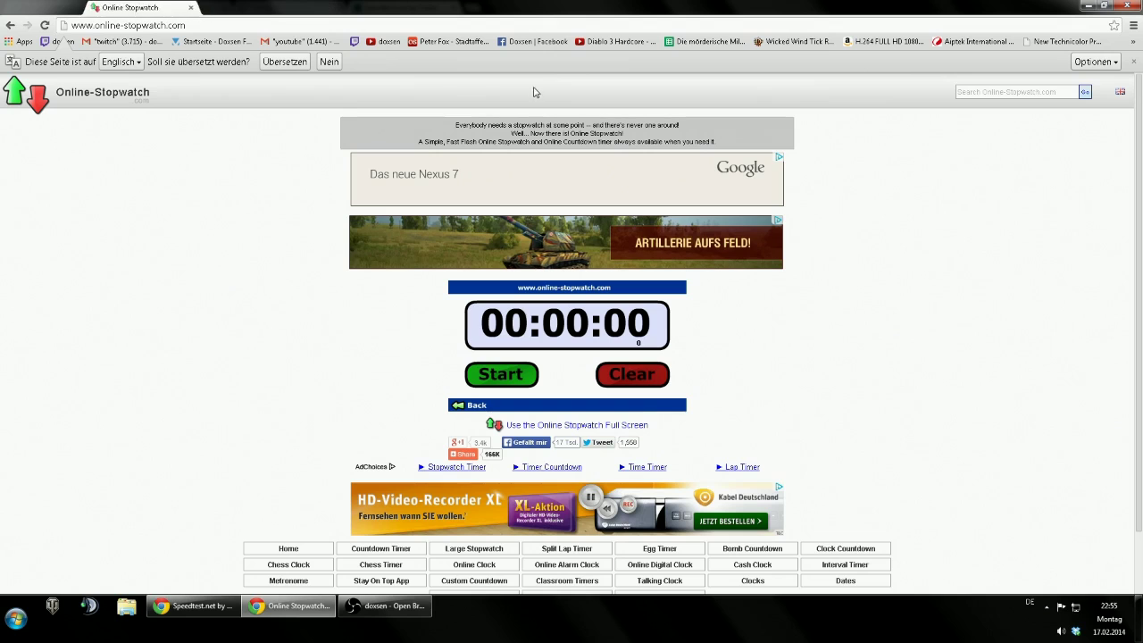
{"action": "left_click", "coordinate": [1104, 4]}
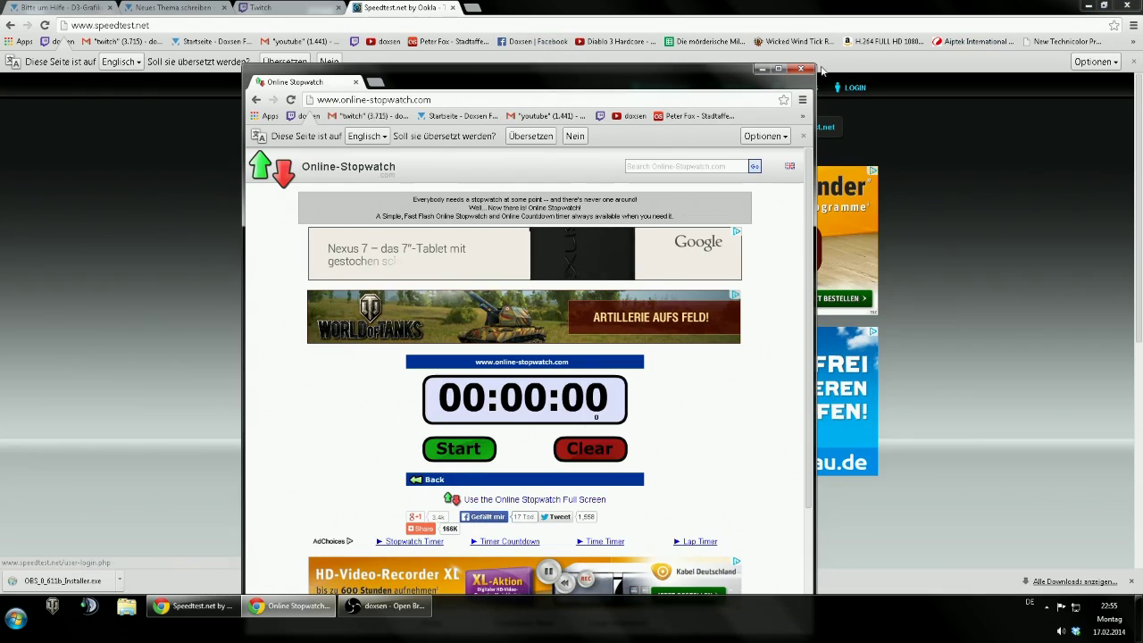
- Shrink the stopwatch window tightly around its timer and place it over the middle of the Speedtest page
{"action": "left_click_drag", "start_coordinate": [822, 70], "coordinate": [564, 312]}
{"action": "left_click_drag", "start_coordinate": [474, 314], "coordinate": [591, 136]}
{"action": "scroll", "coordinate": [518, 339], "scroll_direction": "down", "scroll_amount": 3}
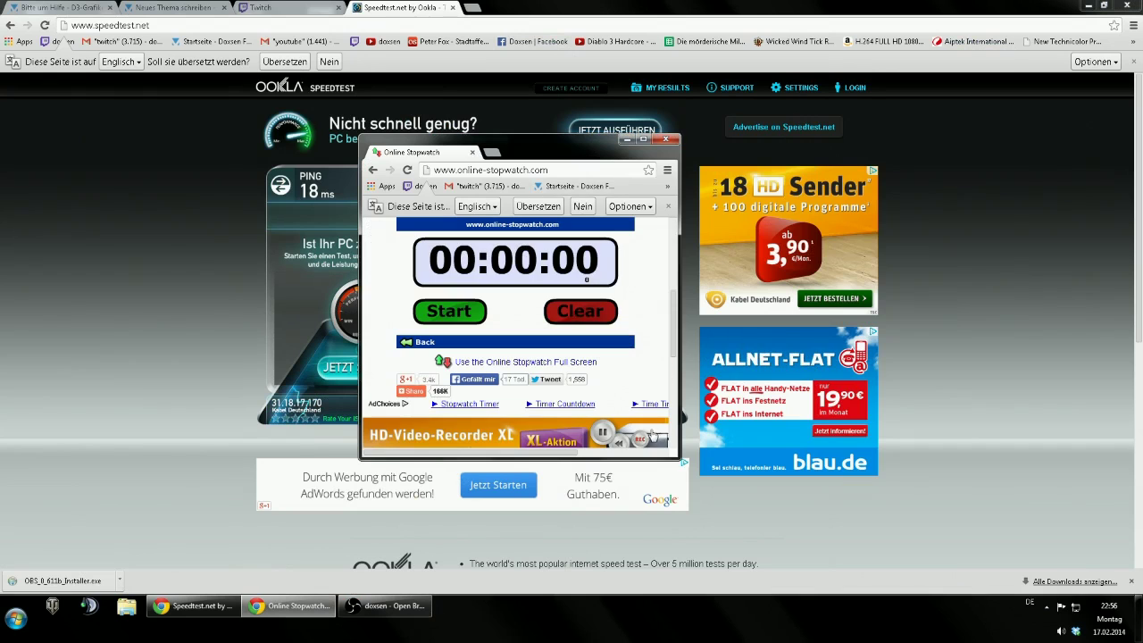
{"action": "left_click_drag", "start_coordinate": [680, 460], "coordinate": [635, 325]}
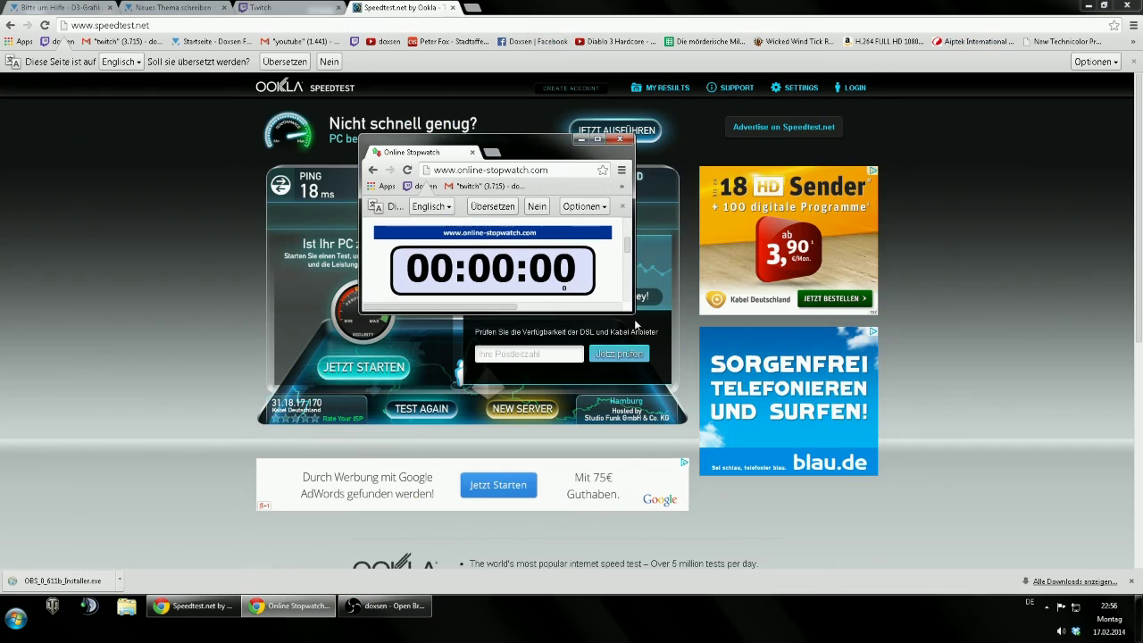
- Try larger and smaller page zoom levels in the stopwatch window, ending at 125 %
{"action": "scroll", "coordinate": [520, 275], "scroll_direction": "up", "scroll_amount": 3, "text": "ctrl"}
{"action": "scroll", "coordinate": [519, 275], "scroll_direction": "up", "scroll_amount": 3, "text": "ctrl"}
{"action": "scroll", "coordinate": [517, 273], "scroll_direction": "down", "scroll_amount": 3, "text": "ctrl"}
{"action": "scroll", "coordinate": [518, 273], "scroll_direction": "down", "scroll_amount": 2, "text": "ctrl"}
{"action": "scroll", "coordinate": [519, 273], "scroll_direction": "down", "scroll_amount": 1, "text": "ctrl"}
{"action": "scroll", "coordinate": [516, 284], "scroll_direction": "up", "scroll_amount": 2, "text": "ctrl"}
{"action": "scroll", "coordinate": [517, 283], "scroll_direction": "down", "scroll_amount": 2, "text": "ctrl"}
{"action": "scroll", "coordinate": [517, 284], "scroll_direction": "up", "scroll_amount": 2, "text": "ctrl"}
{"action": "scroll", "coordinate": [517, 284], "scroll_direction": "down", "scroll_amount": 1, "text": "ctrl"}
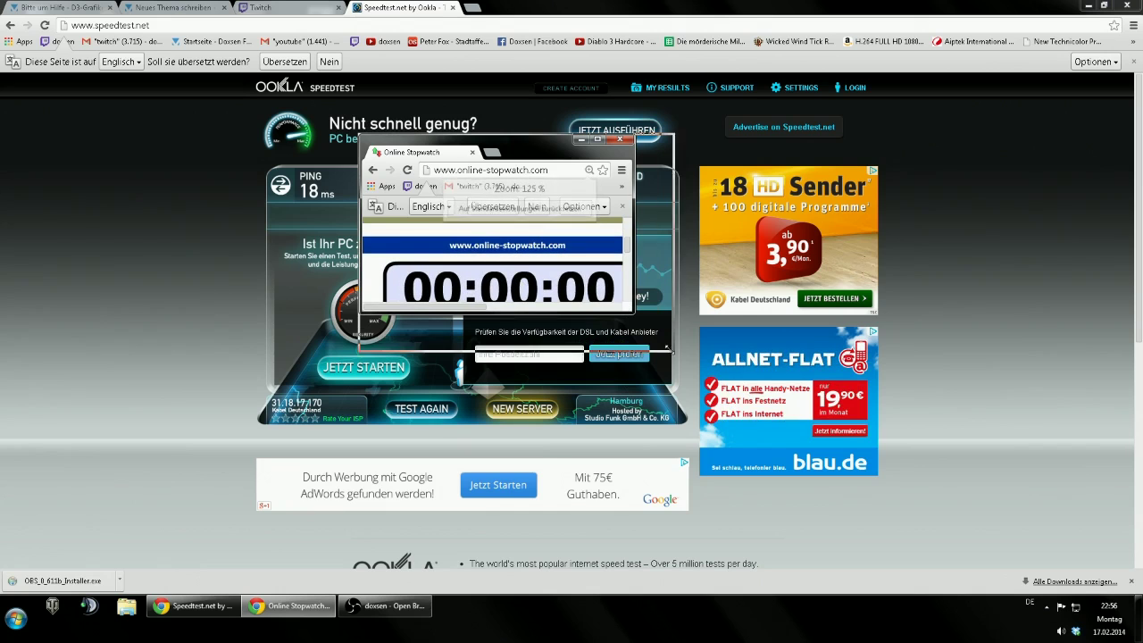
- Enlarge the stopwatch window and return its page zoom to normal, keeping the timer and its Start and Clear buttons in view
{"action": "left_click_drag", "start_coordinate": [632, 311], "coordinate": [731, 395]}
{"action": "scroll", "coordinate": [589, 305], "scroll_direction": "down", "scroll_amount": 1, "text": "ctrl"}
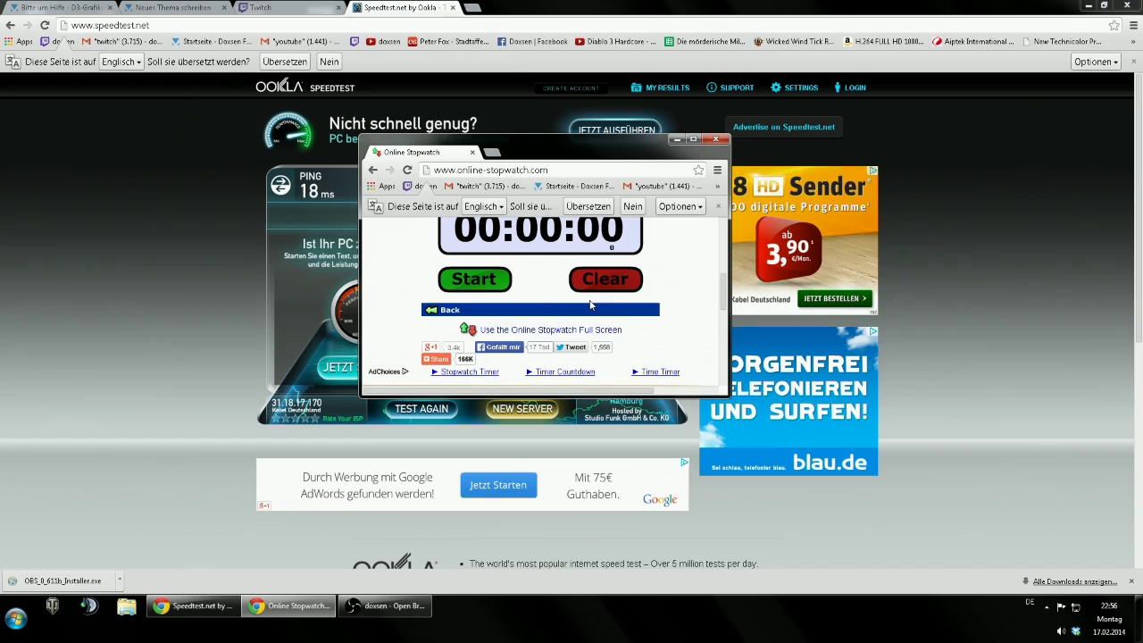
{"action": "scroll", "coordinate": [578, 298], "scroll_direction": "up", "scroll_amount": 1}
- Bring OBS forward and add a custom-named window capture (Fensteraufnahme) source to the Diablo scene
{"action": "left_click", "coordinate": [384, 605]}
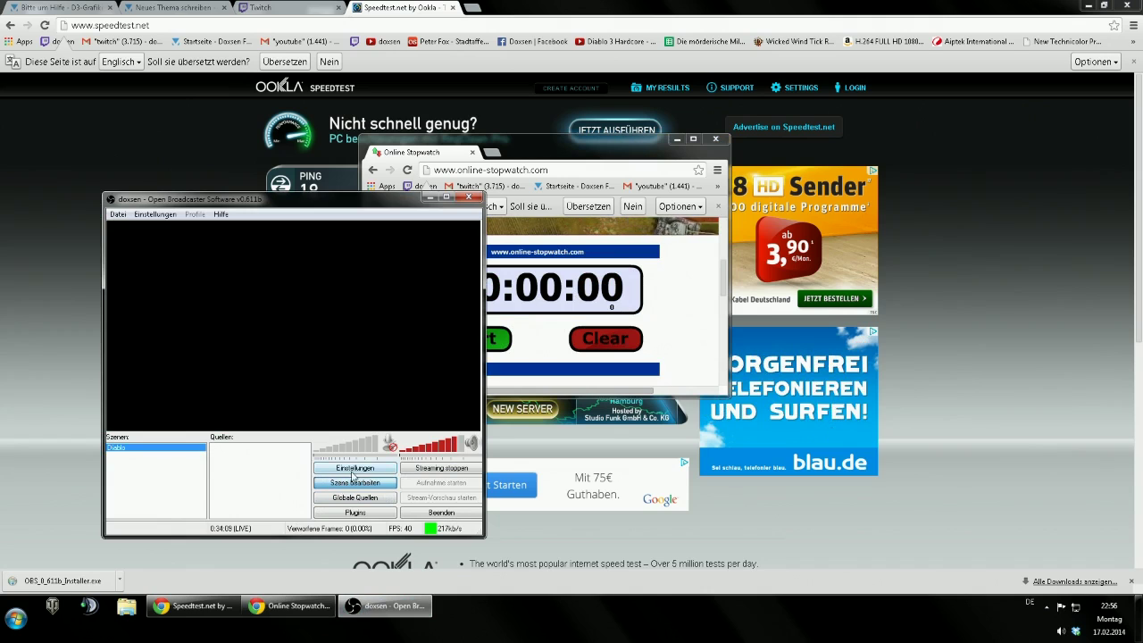
{"action": "right_click", "coordinate": [262, 476]}
{"action": "mouse_move", "coordinate": [330, 482]}
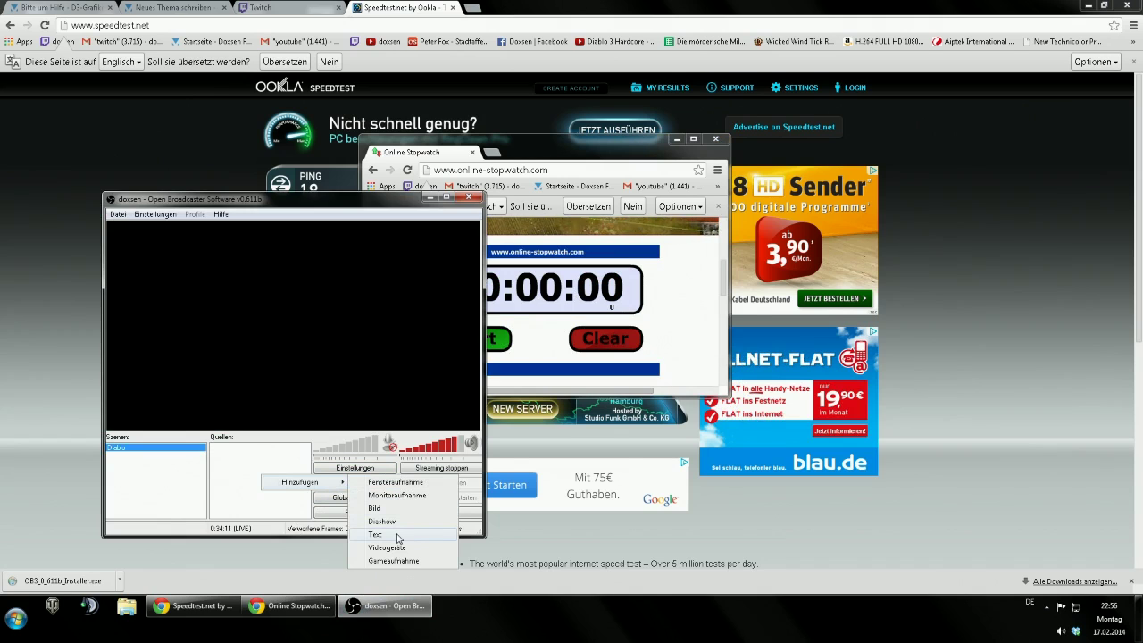
{"action": "left_click", "coordinate": [395, 482]}
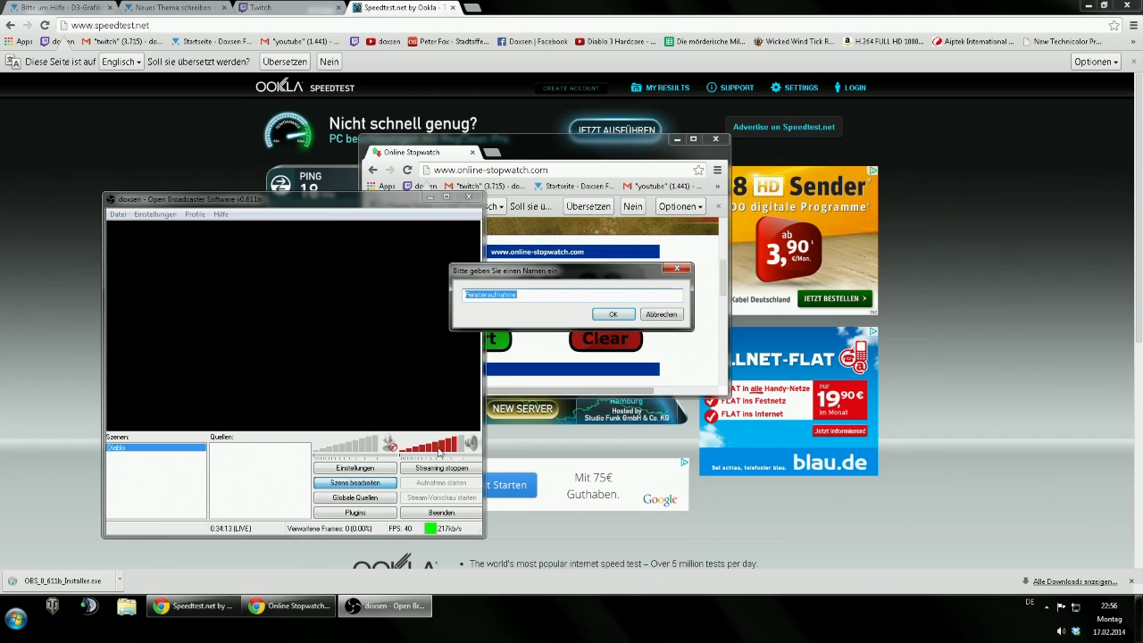
{"action": "left_click", "coordinate": [612, 315]}
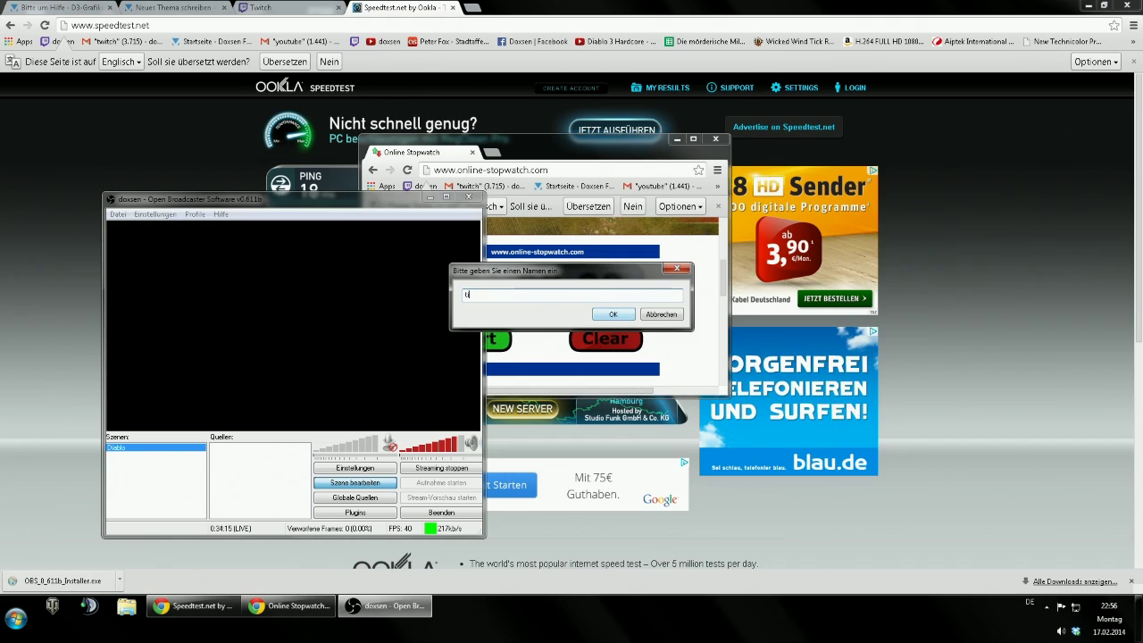
- Capture the inner area of the Online Stopwatch - Google Chrome window and enable Ausschnitt, accepting the full region as the selection
{"action": "left_click", "coordinate": [518, 184]}
{"action": "key", "text": "Up"}
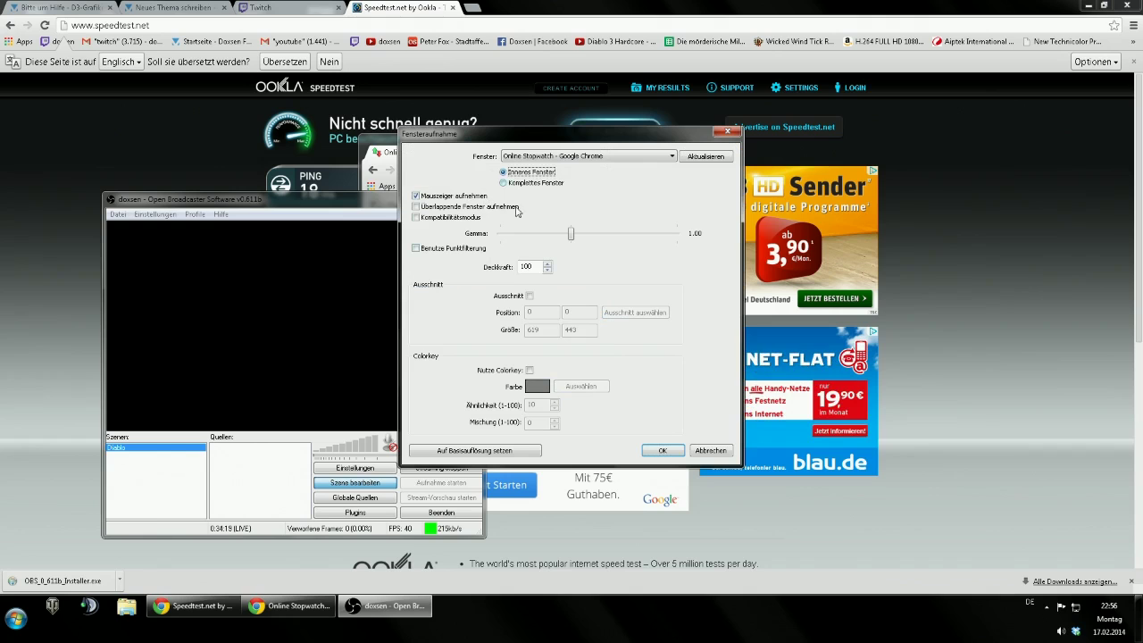
{"action": "left_click", "coordinate": [529, 296]}
{"action": "left_click", "coordinate": [625, 313]}
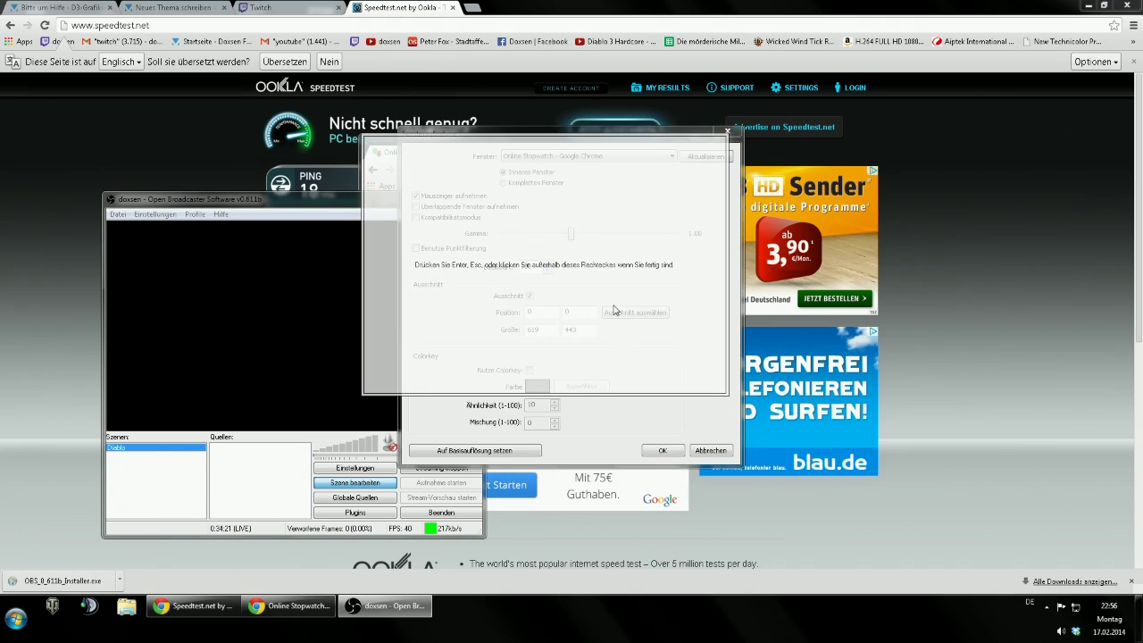
{"action": "key", "text": "Return"}
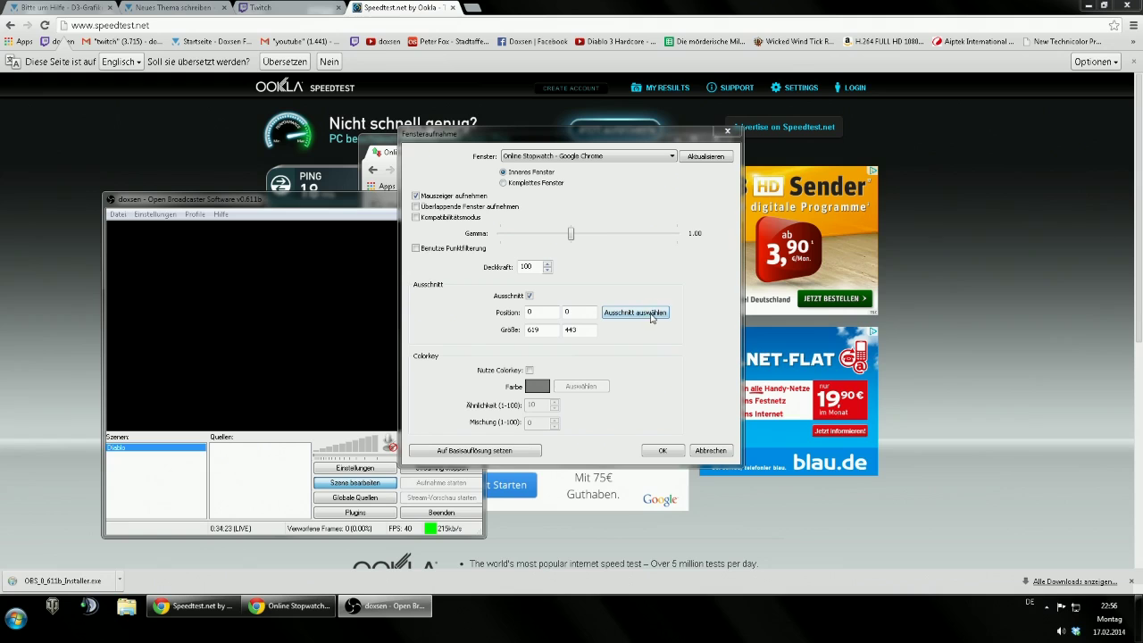
- Move the window capture settings aside to uncover the stopwatch, and dismiss them without adding the source
{"action": "left_click_drag", "start_coordinate": [612, 134], "coordinate": [861, 167]}
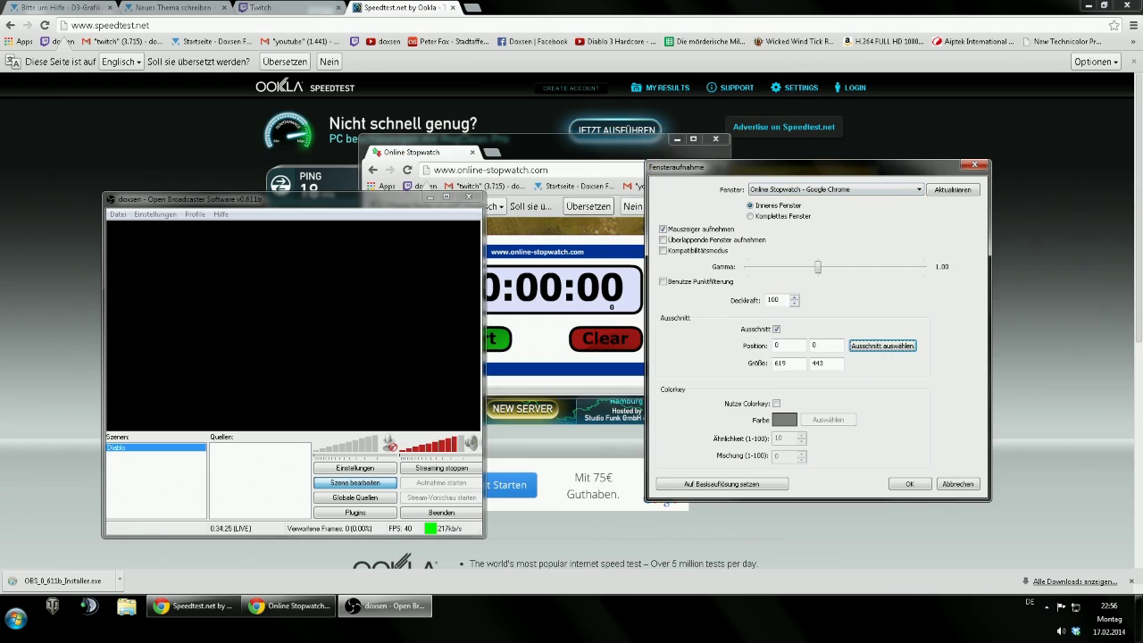
{"action": "left_click", "coordinate": [373, 204]}
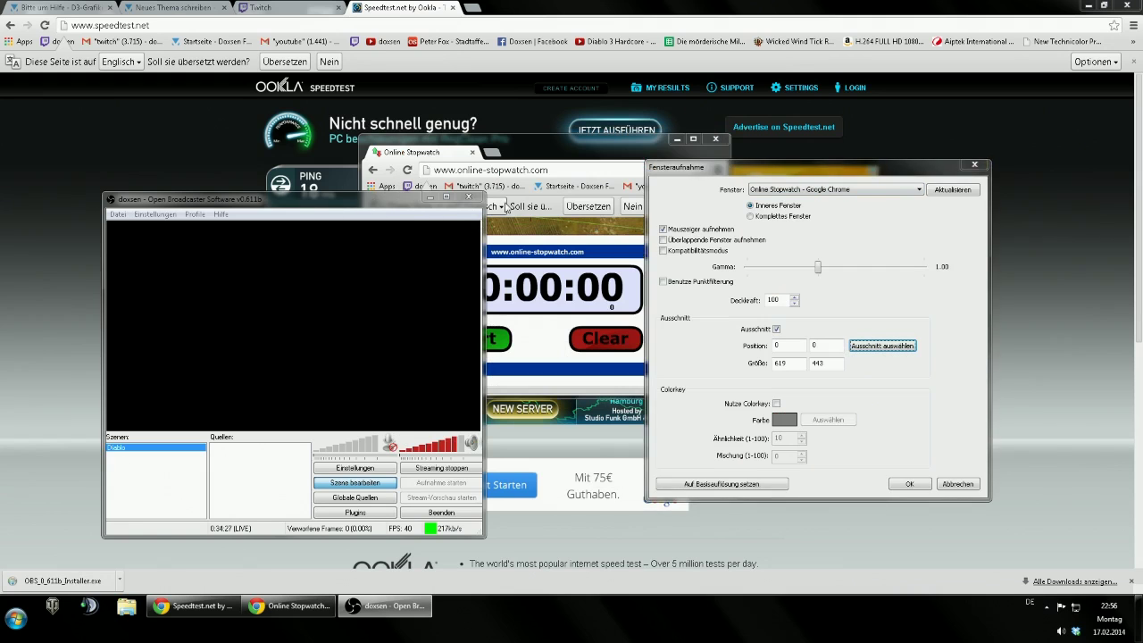
{"action": "left_click_drag", "start_coordinate": [801, 170], "coordinate": [857, 190]}
{"action": "left_click", "coordinate": [394, 205]}
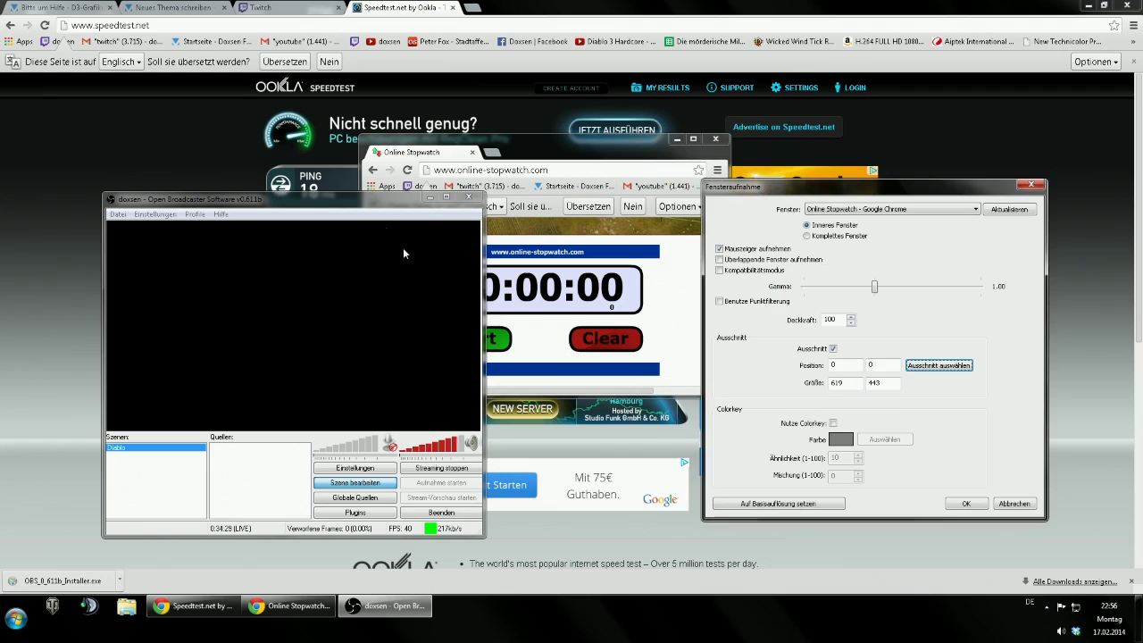
{"action": "left_click", "coordinate": [1031, 184]}
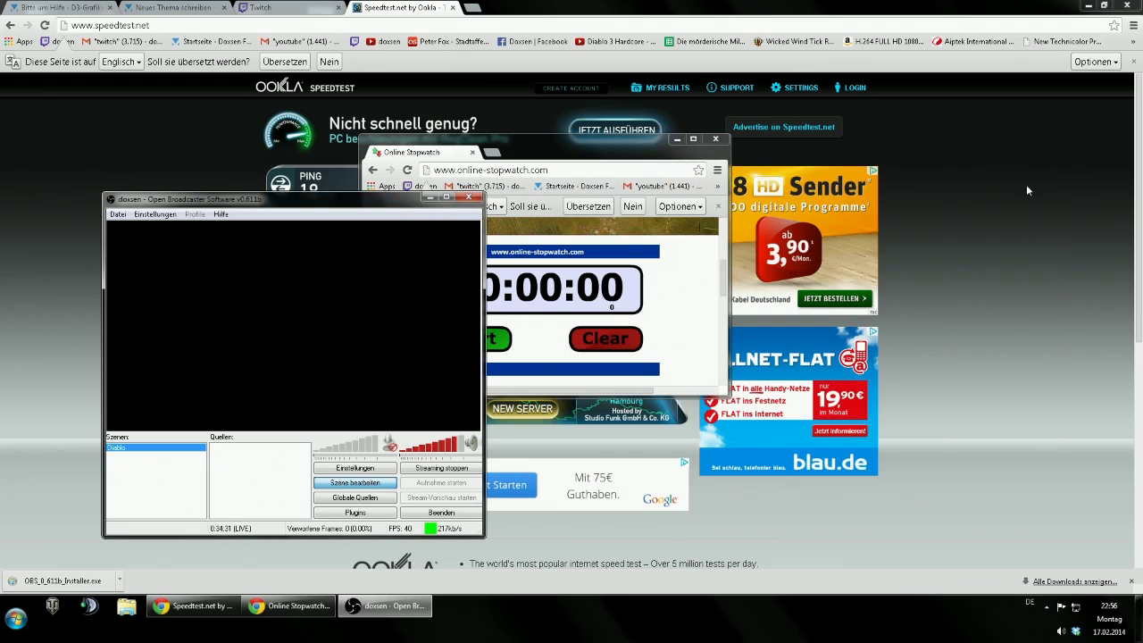
- Arrange the OBS and Online Stopwatch windows side by side so that neither covers the other
{"action": "left_click_drag", "start_coordinate": [376, 205], "coordinate": [281, 198]}
{"action": "left_click_drag", "start_coordinate": [490, 161], "coordinate": [797, 162]}
{"action": "left_click_drag", "start_coordinate": [283, 204], "coordinate": [476, 207]}
{"action": "right_click", "coordinate": [360, 461]}
{"action": "mouse_move", "coordinate": [398, 469]}
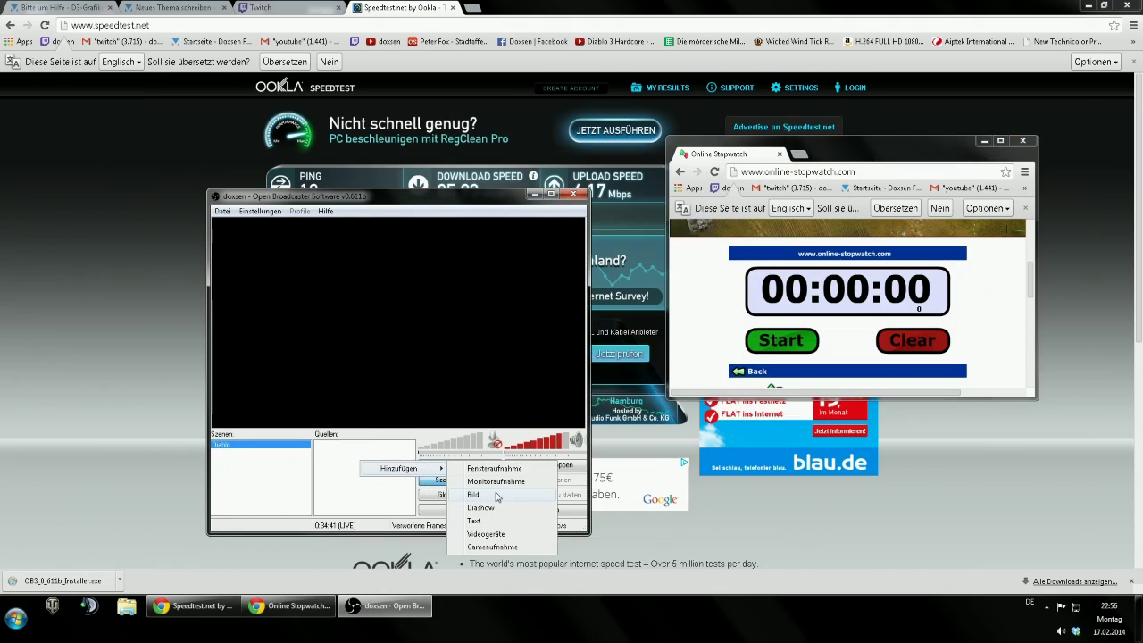
{"action": "right_click", "coordinate": [349, 463]}
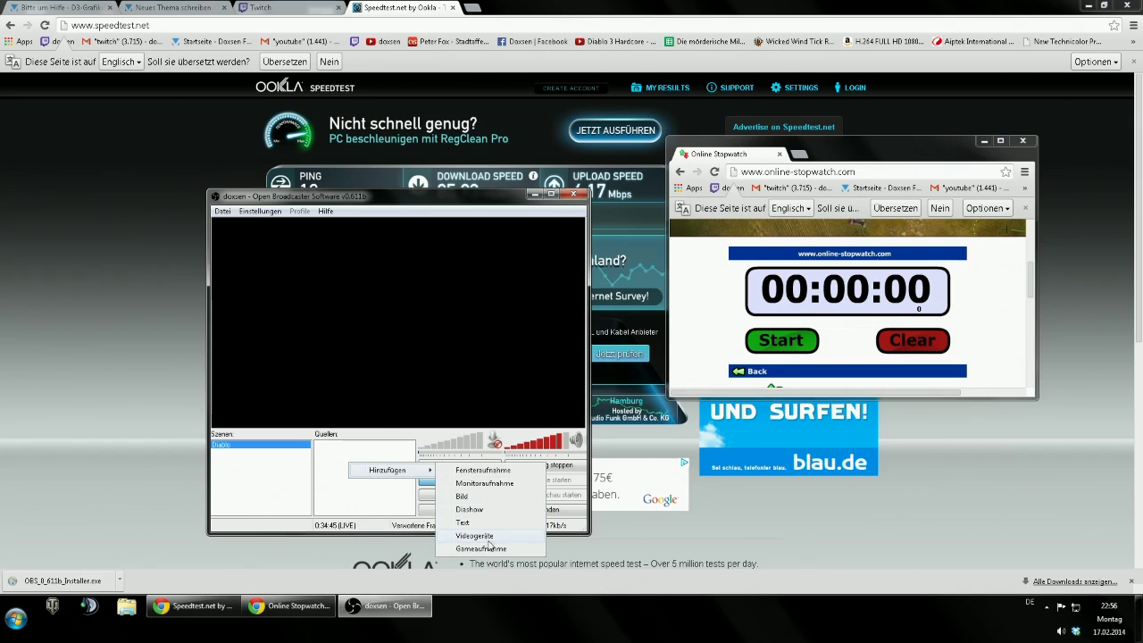
- Search the computer's programs and files for Snaz, and leave the search without launching anything
{"action": "left_click", "coordinate": [17, 619]}
{"action": "type", "text": "sn"}
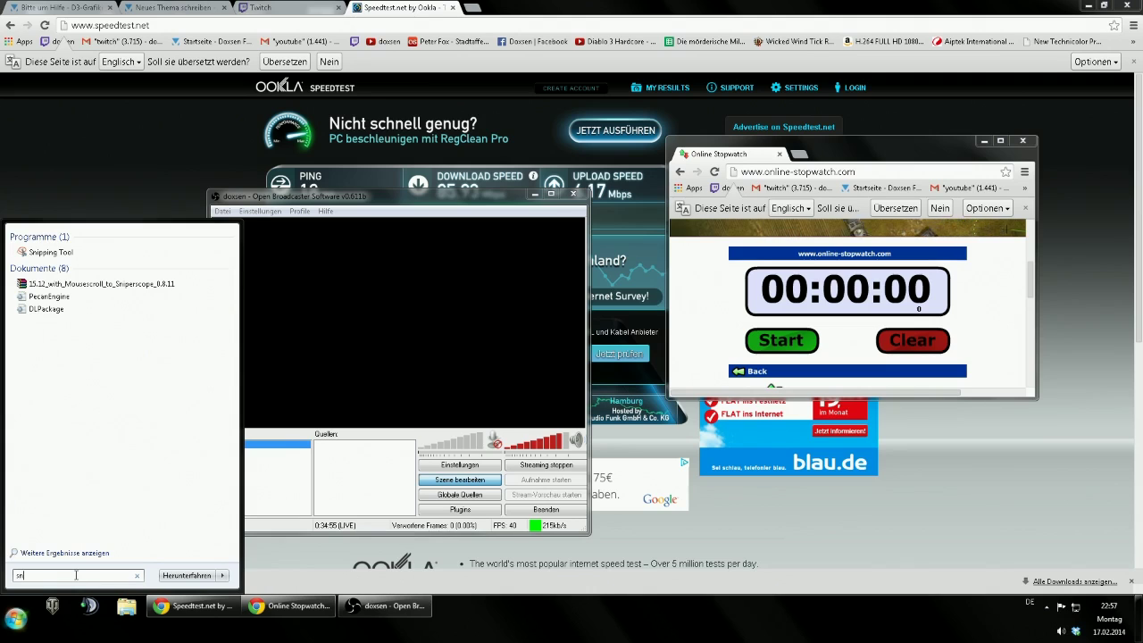
{"action": "left_click", "coordinate": [366, 478]}
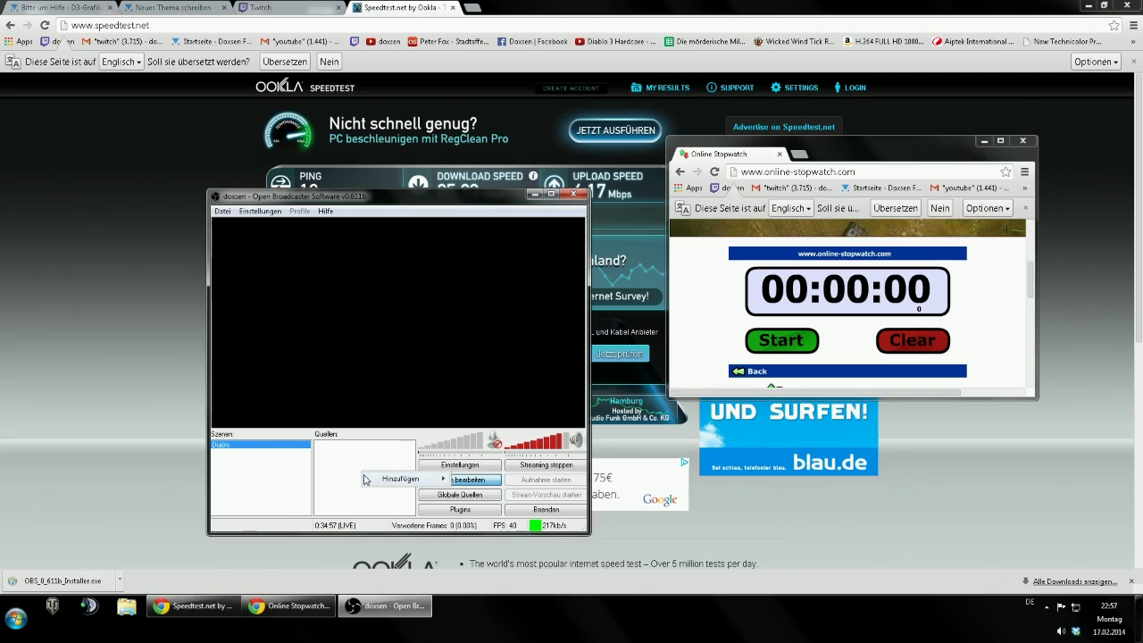
{"action": "left_click", "coordinate": [36, 601]}
{"action": "type", "text": "snaz"}
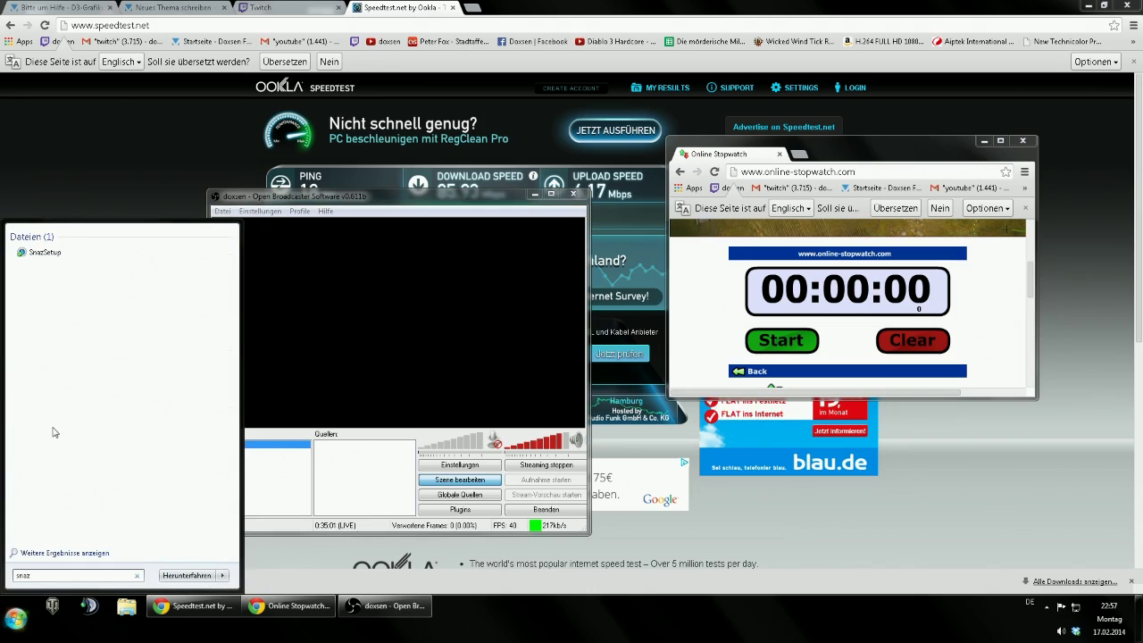
{"action": "key", "text": "BackSpace"}
{"action": "key", "text": "Escape"}
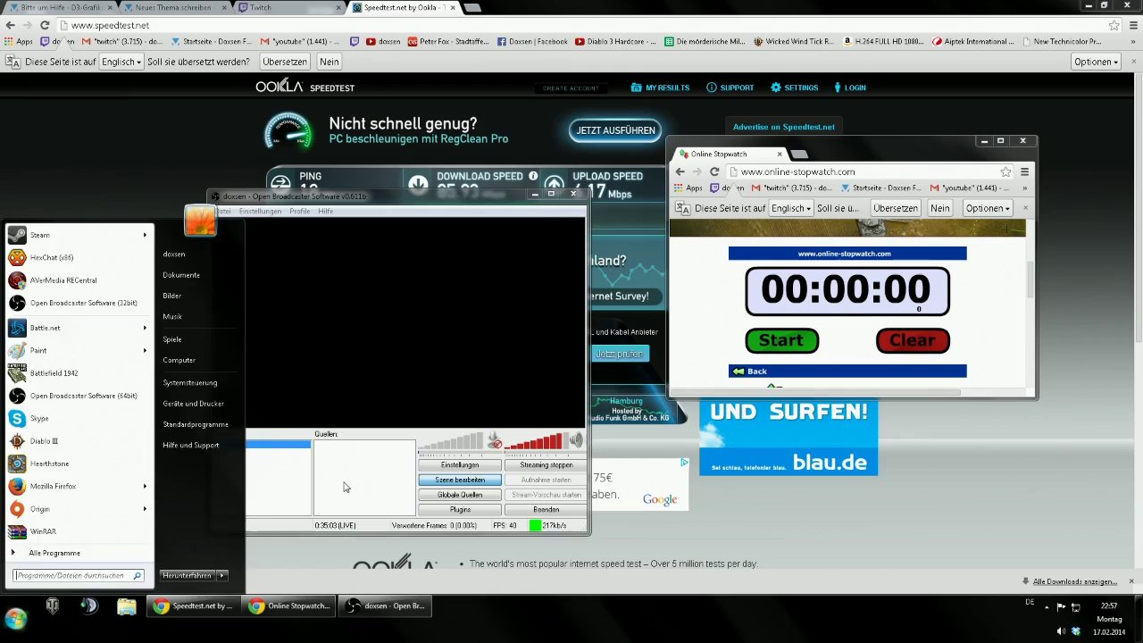
- Add a window capture (Fensteraufnahme) source named timer to the Diablo scene
{"action": "left_click", "coordinate": [315, 470]}
{"action": "right_click", "coordinate": [315, 470]}
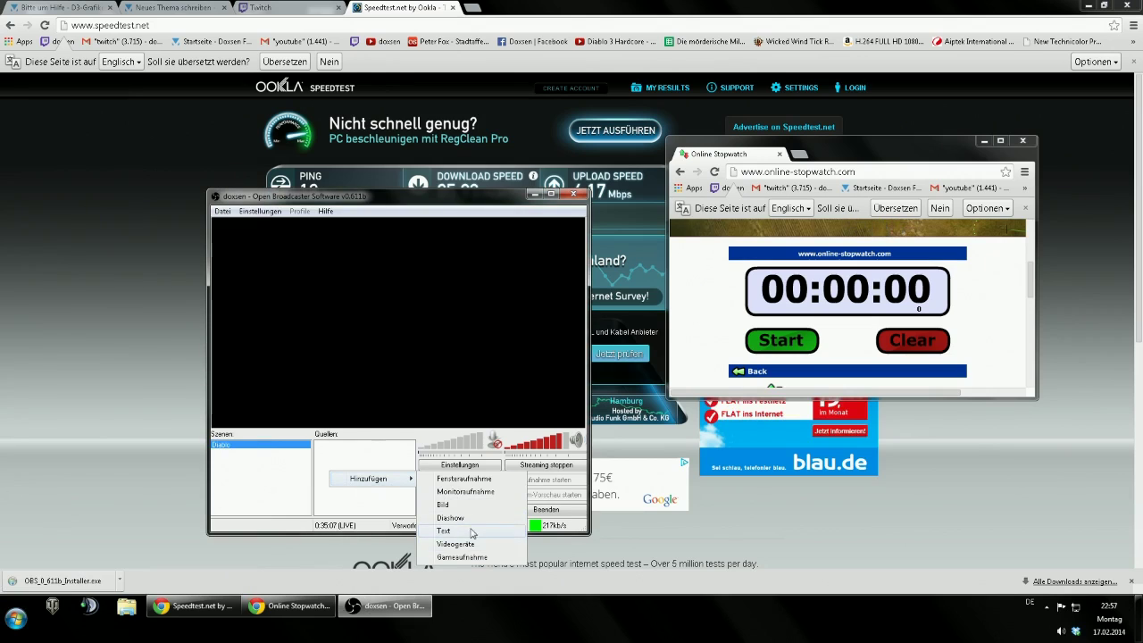
{"action": "left_click", "coordinate": [464, 479]}
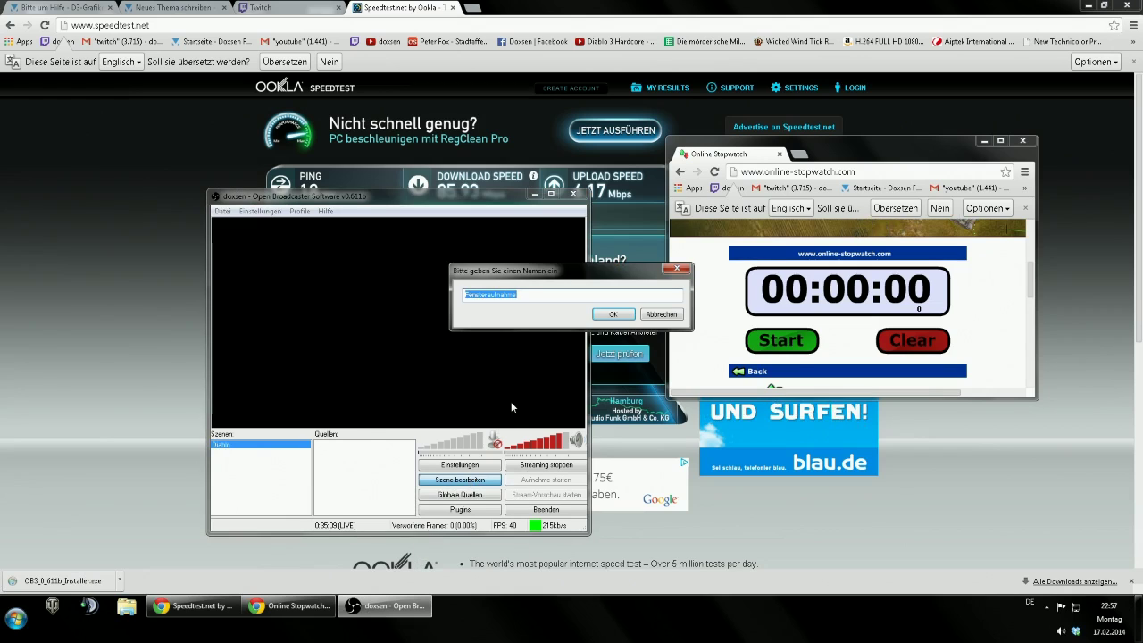
{"action": "key", "text": "Return"}
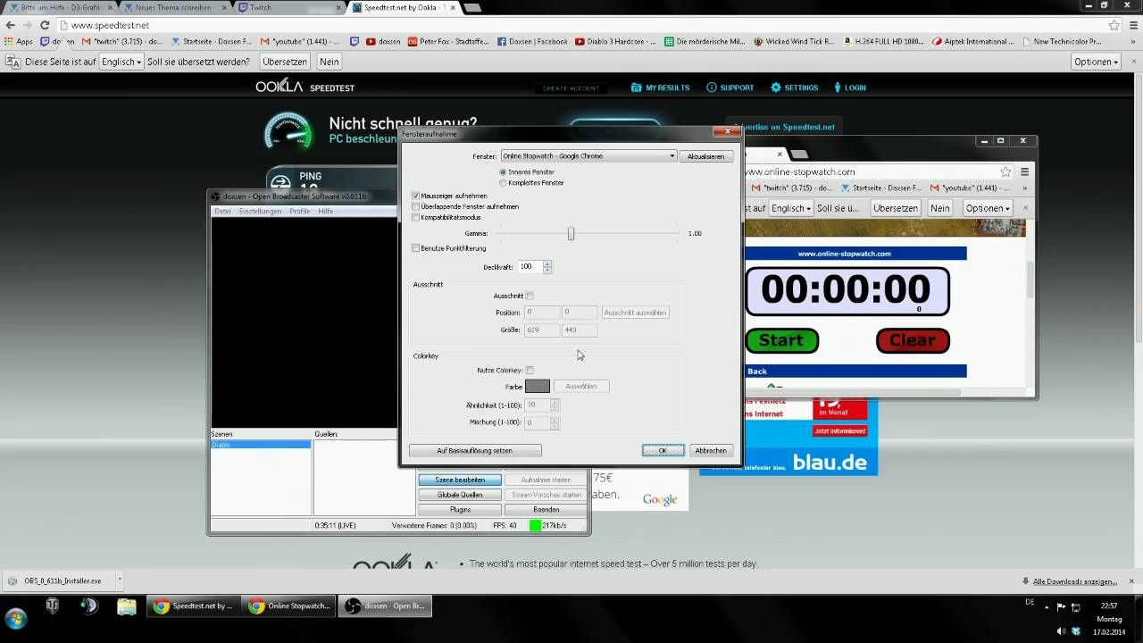
- Enable Ausschnitt and crop the Online Stopwatch capture to its time digits, at position 157, 228 with a size of 287 × 58
{"action": "left_click_drag", "start_coordinate": [582, 140], "coordinate": [376, 135]}
{"action": "left_click", "coordinate": [324, 291]}
{"action": "left_click", "coordinate": [430, 306]}
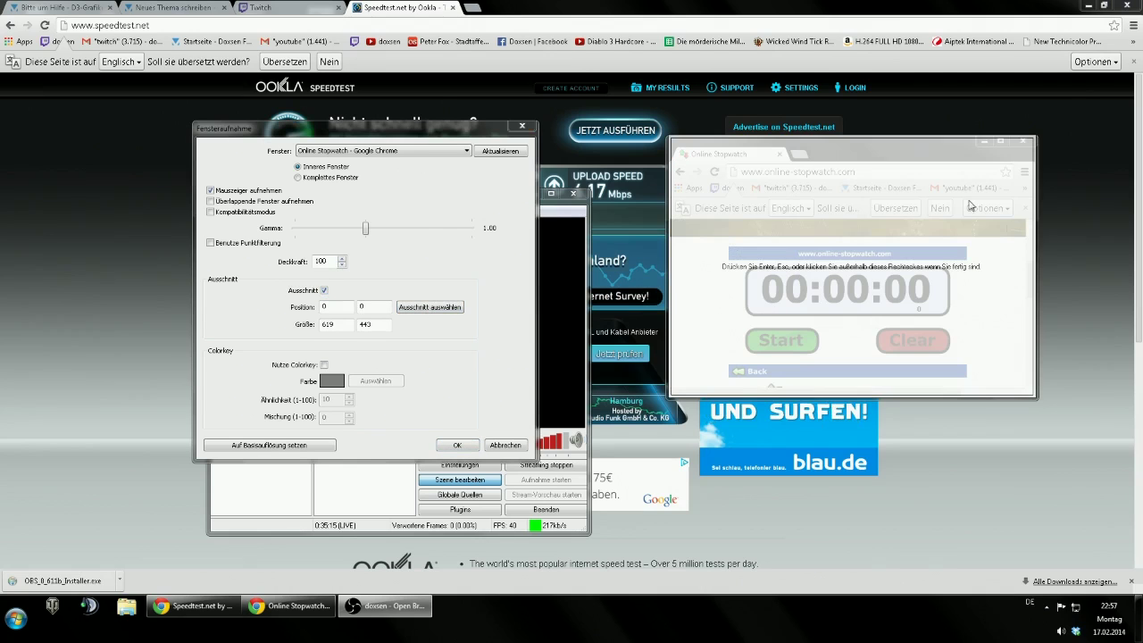
{"action": "left_click_drag", "start_coordinate": [1033, 140], "coordinate": [907, 138]}
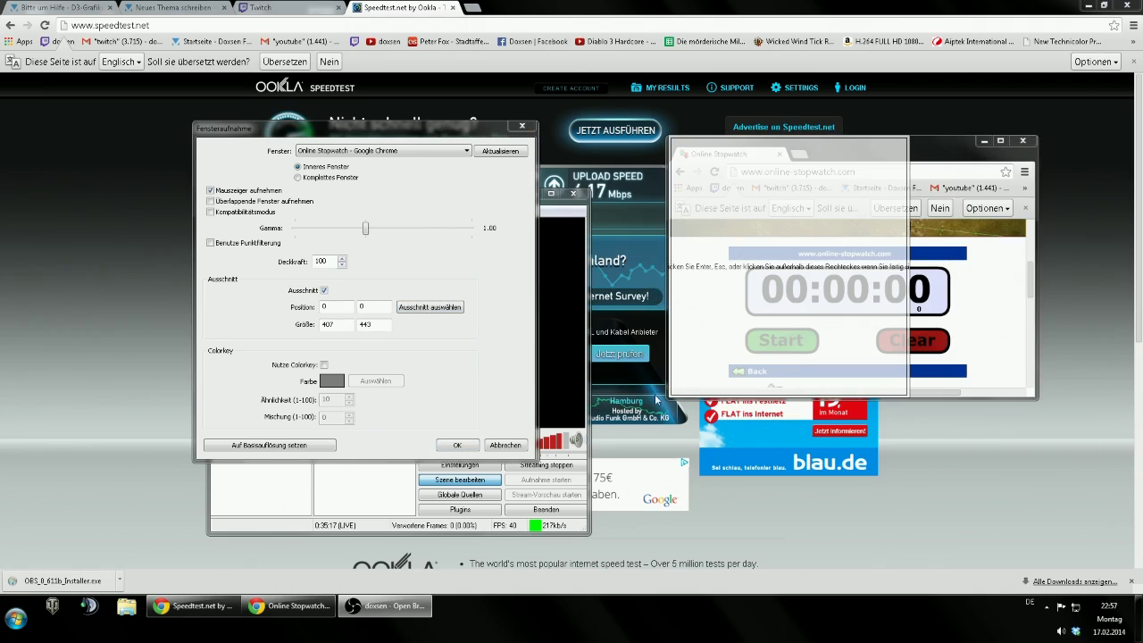
{"action": "left_click_drag", "start_coordinate": [670, 393], "coordinate": [764, 196]}
{"action": "left_click_drag", "start_coordinate": [773, 139], "coordinate": [930, 306]}
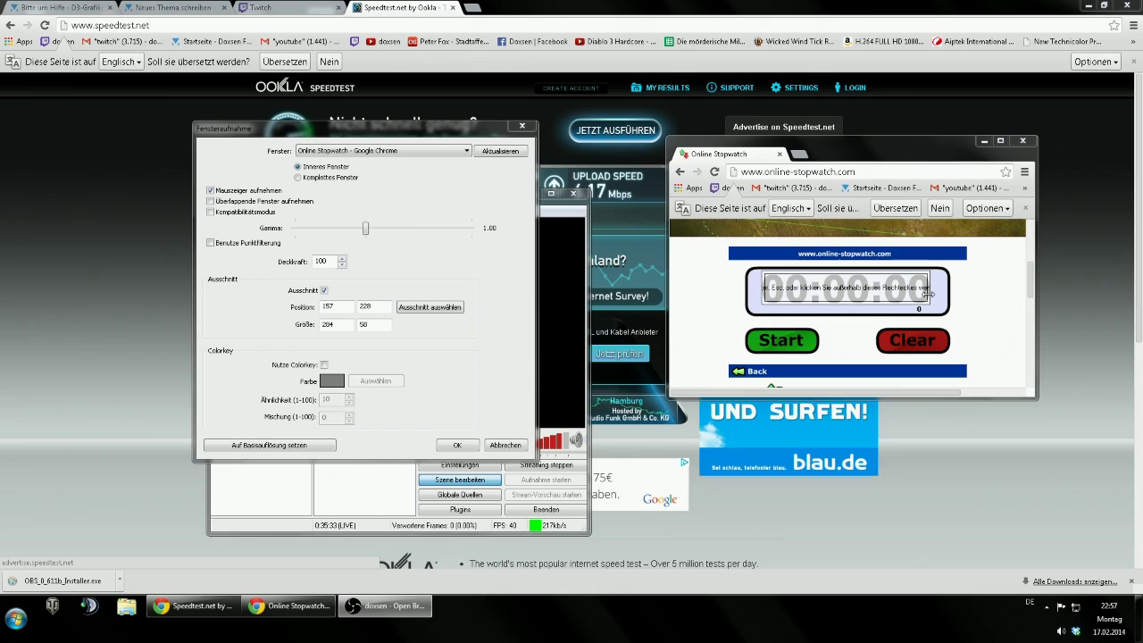
- Apply the window capture settings and move the timer source to the middle of the preview
{"action": "left_click", "coordinate": [454, 441]}
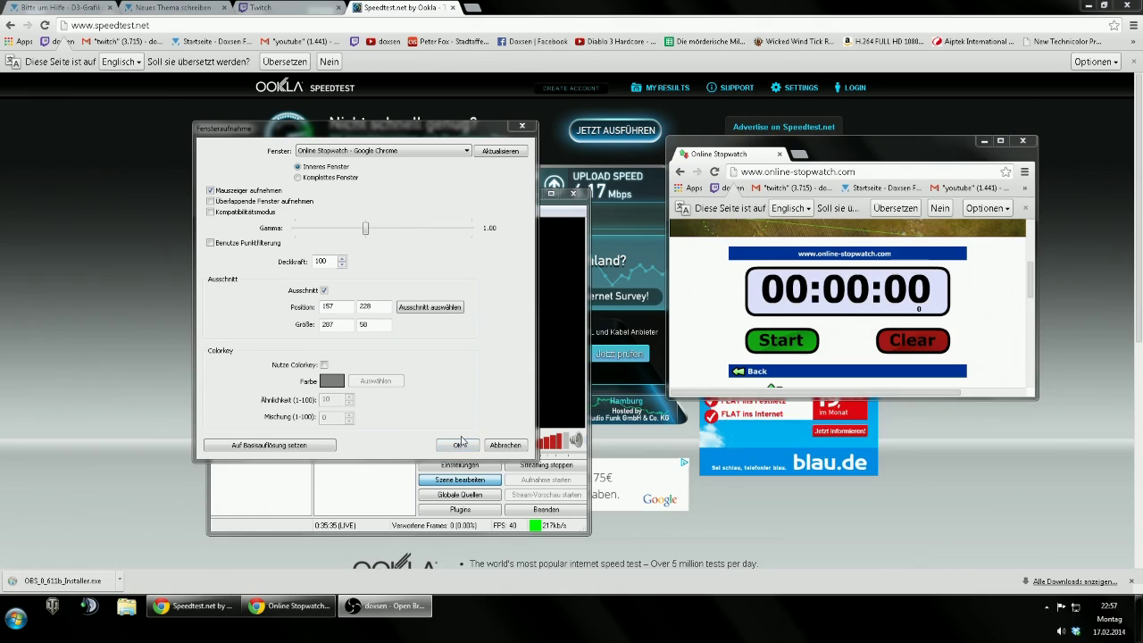
{"action": "left_click", "coordinate": [457, 444]}
{"action": "left_click_drag", "start_coordinate": [265, 234], "coordinate": [372, 336]}
{"action": "left_click", "coordinate": [401, 319]}
- Enable Colorkey in the timer source's properties and pick the stopwatch's pale background colour from the preview as the key colour
{"action": "right_click", "coordinate": [385, 329]}
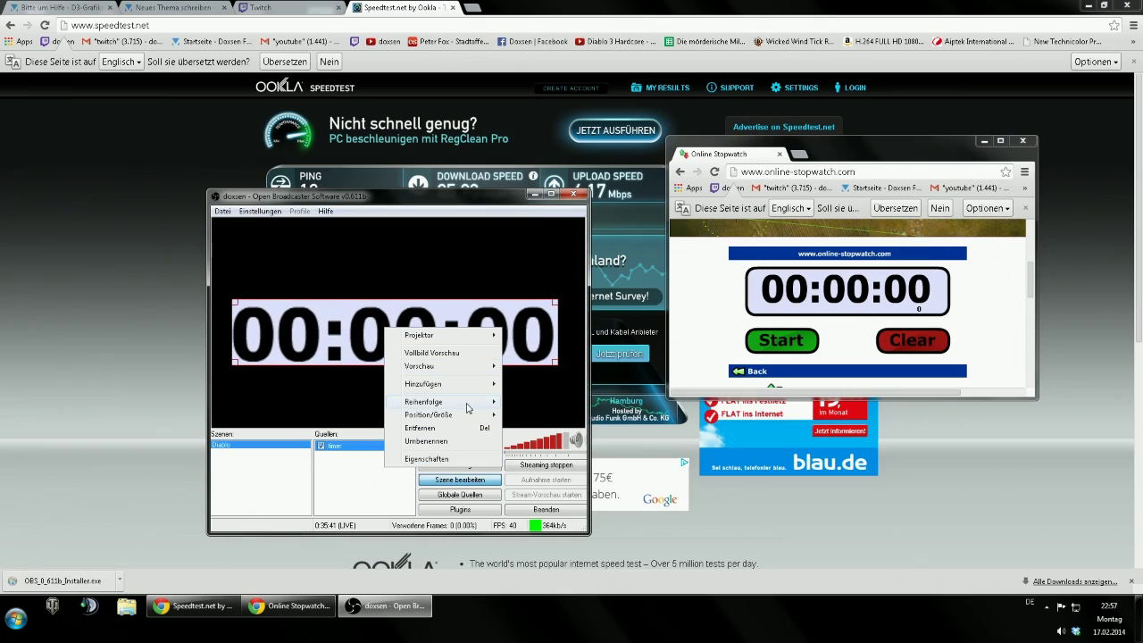
{"action": "mouse_move", "coordinate": [466, 406]}
{"action": "left_click", "coordinate": [426, 458]}
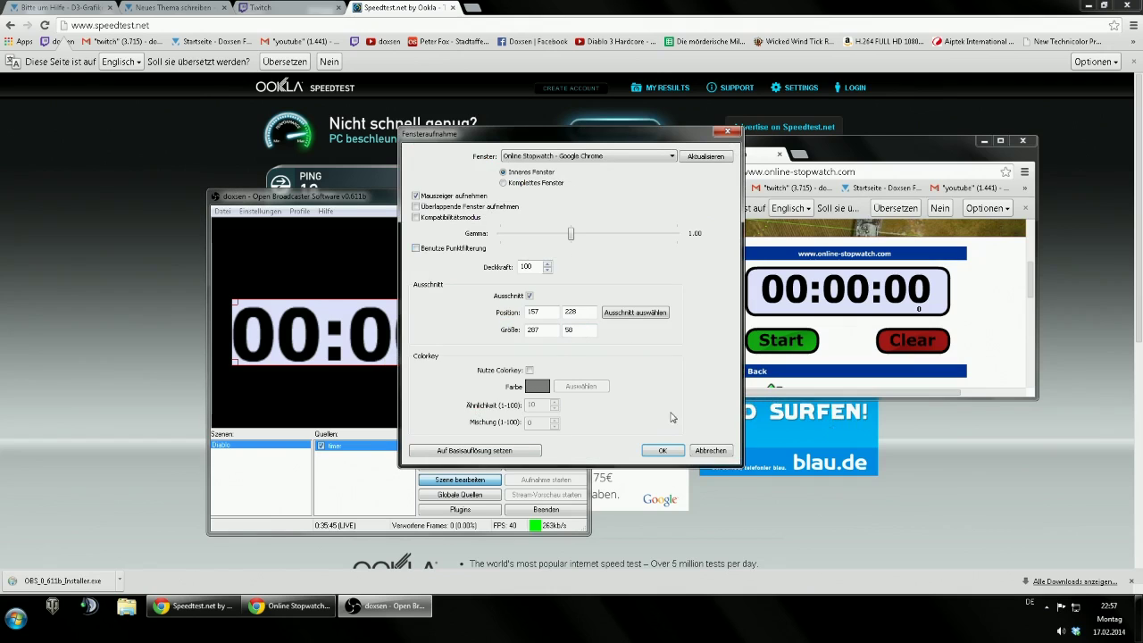
{"action": "left_click", "coordinate": [529, 369]}
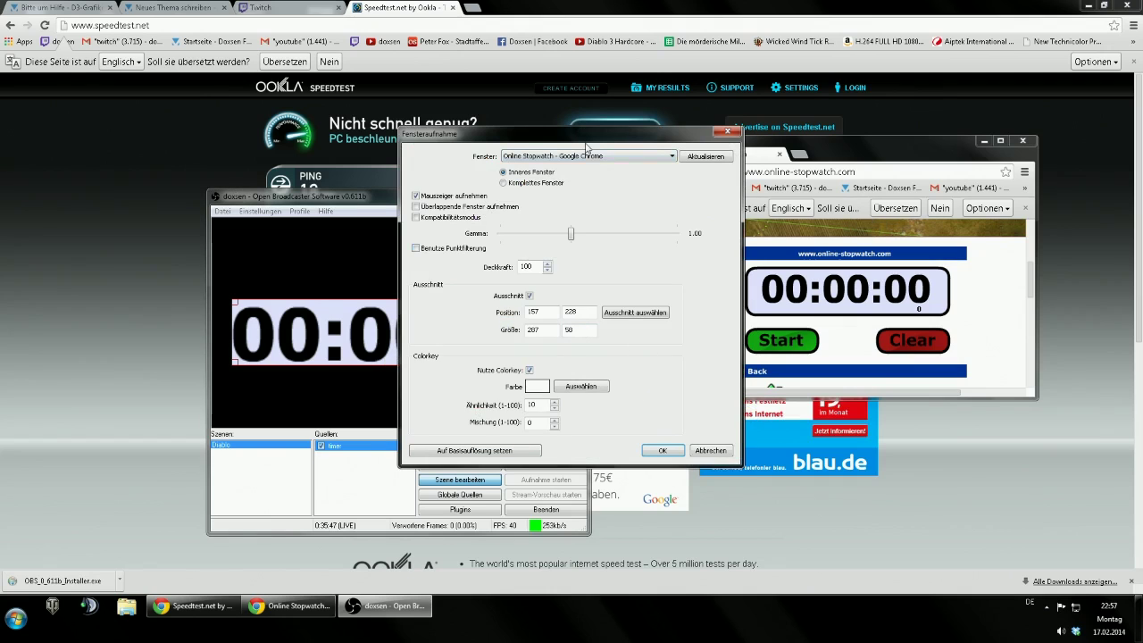
{"action": "left_click_drag", "start_coordinate": [586, 146], "coordinate": [735, 149]}
{"action": "left_click", "coordinate": [710, 412]}
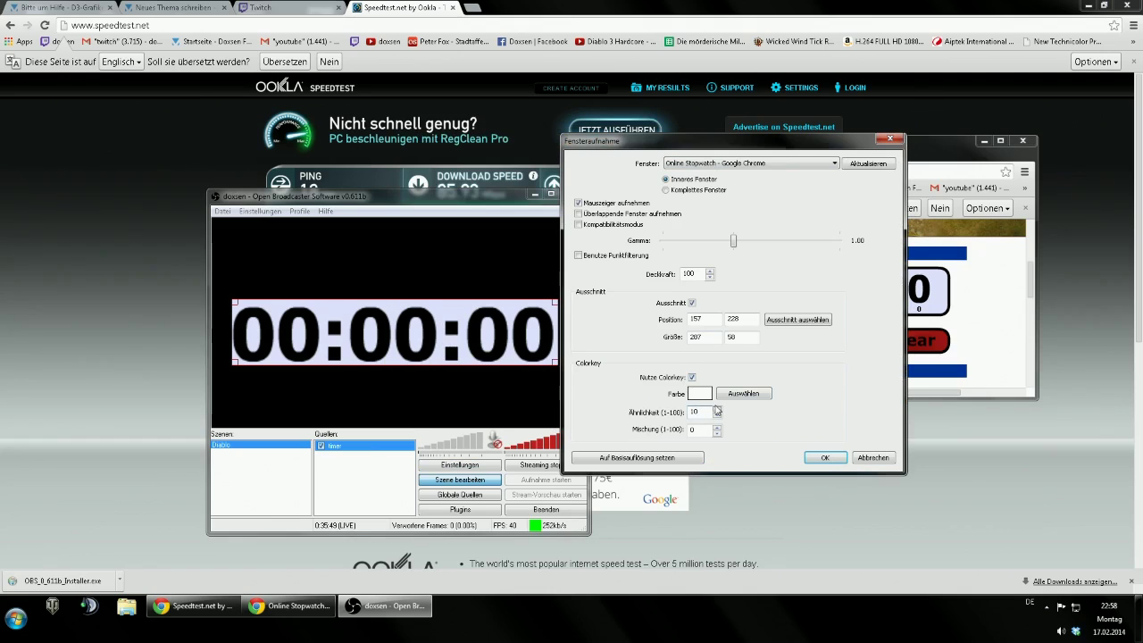
{"action": "left_click", "coordinate": [736, 394]}
{"action": "left_click", "coordinate": [464, 312]}
- Try different Ähnlichkeit values for the colour key, including 0, 100 and 17, and discard the changed properties
{"action": "left_click", "coordinate": [710, 412]}
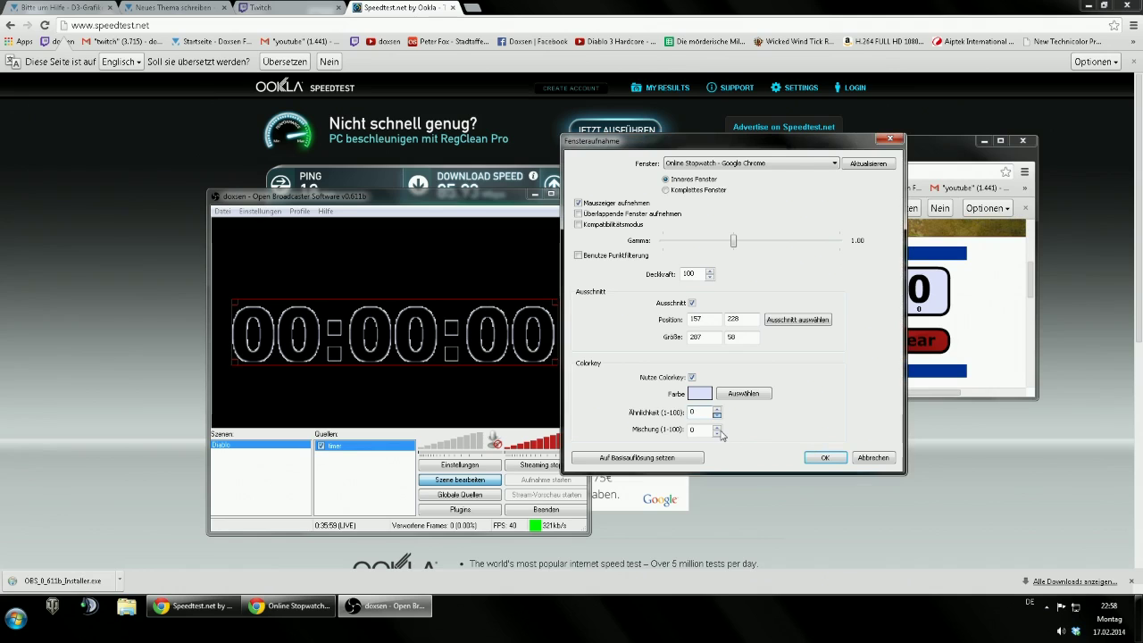
{"action": "type", "text": "34"}
{"action": "key", "text": "BackSpace"}
{"action": "key", "text": "BackSpace"}
{"action": "type", "text": "75"}
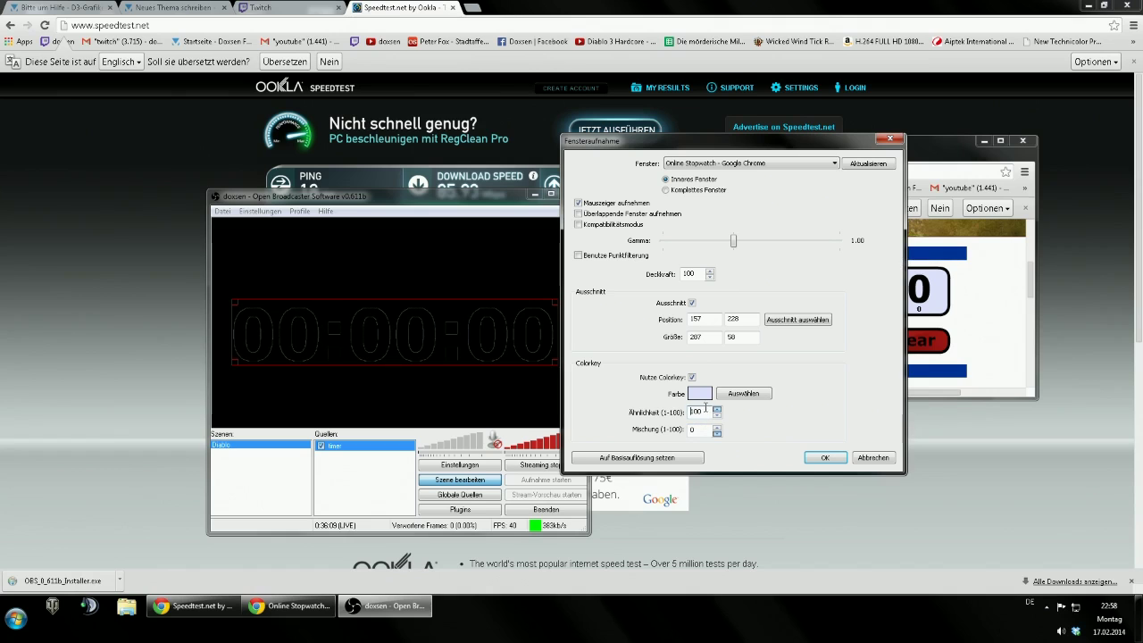
{"action": "key", "text": "BackSpace"}
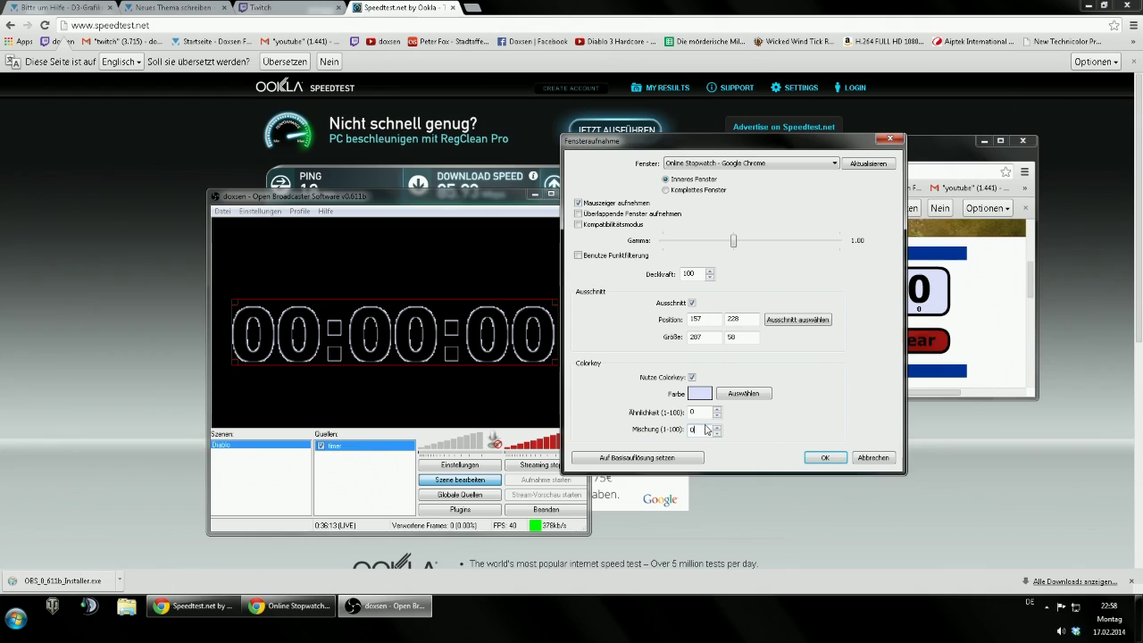
{"action": "type", "text": "0"}
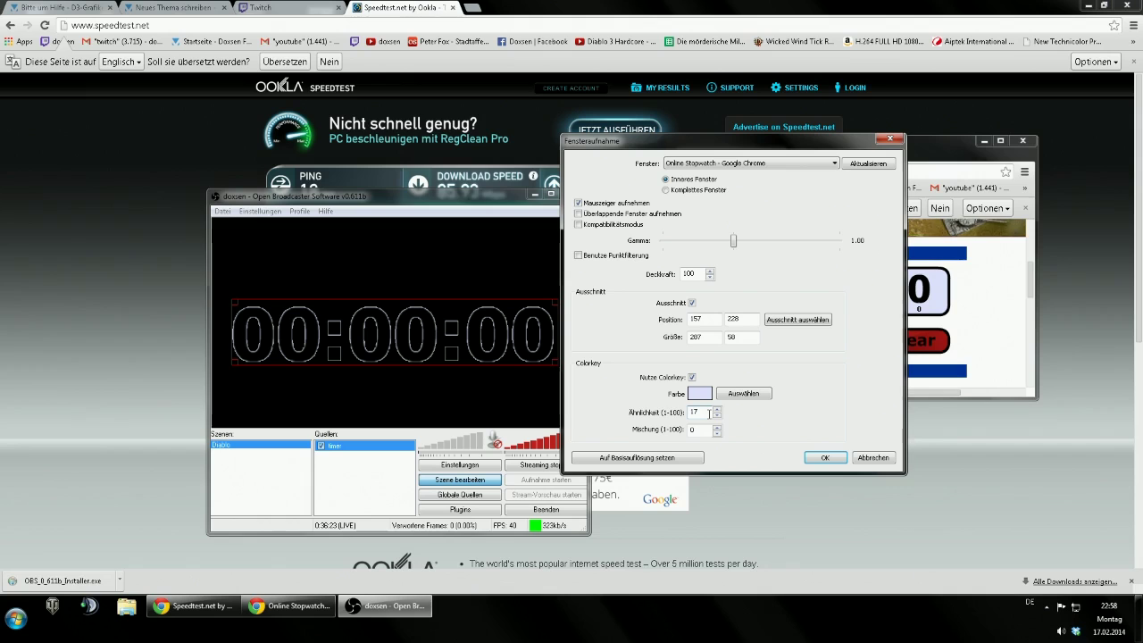
{"action": "left_click", "coordinate": [866, 458]}
- Start the online stopwatch and scale the timer source down in the preview
{"action": "left_click", "coordinate": [782, 339]}
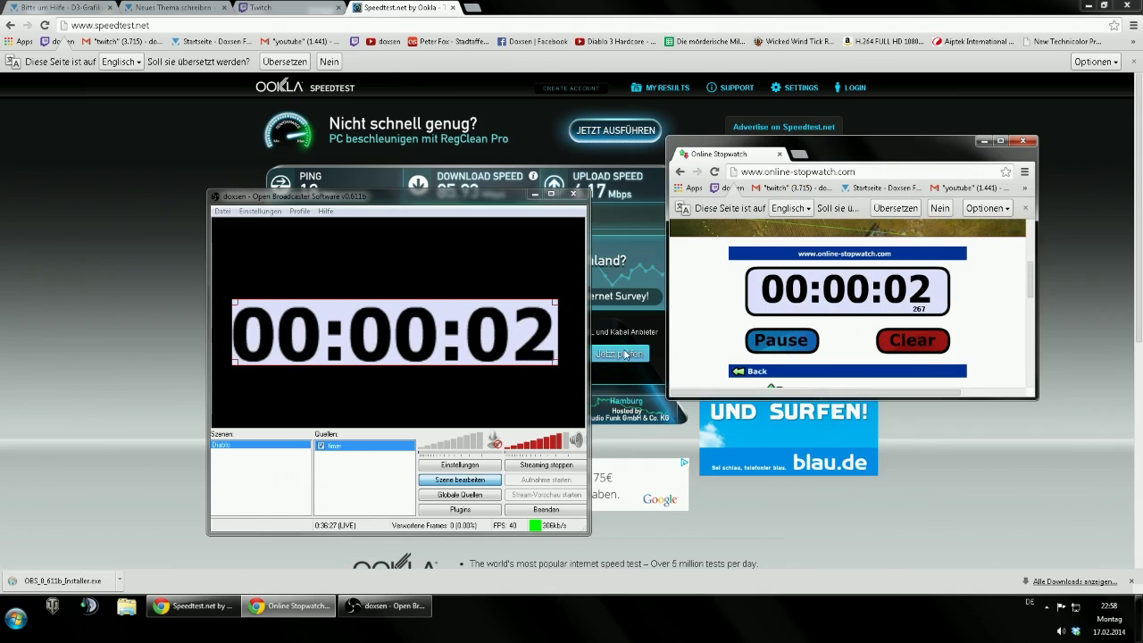
{"action": "left_click_drag", "start_coordinate": [557, 303], "coordinate": [483, 355]}
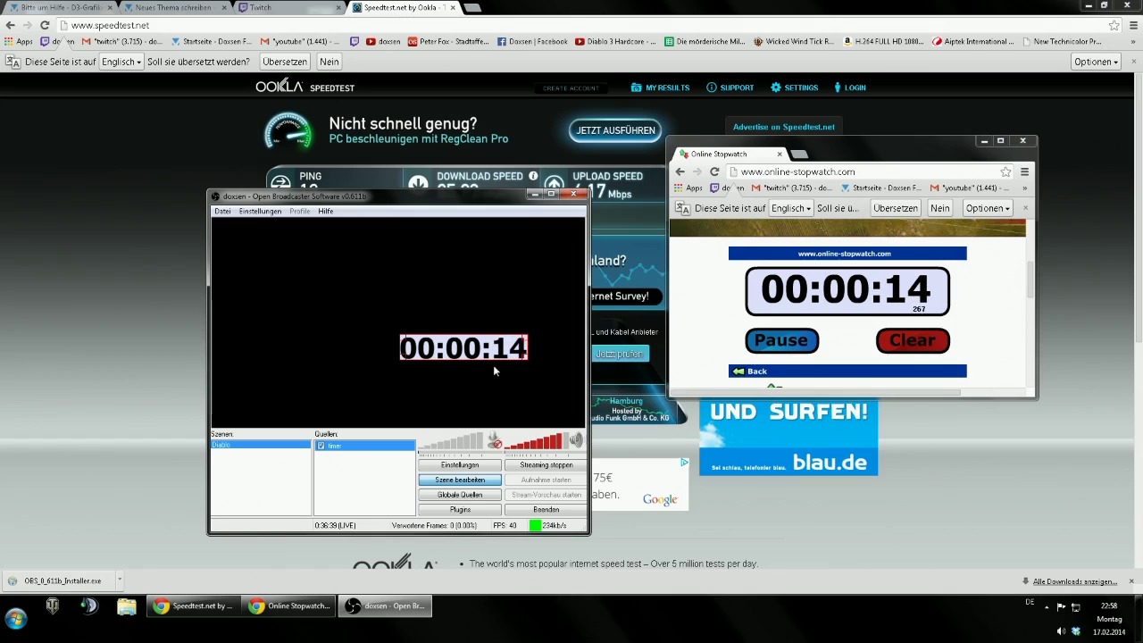
- Delete the timer source from the Diablo scene and close the Online Stopwatch window
{"action": "key", "text": "Delete"}
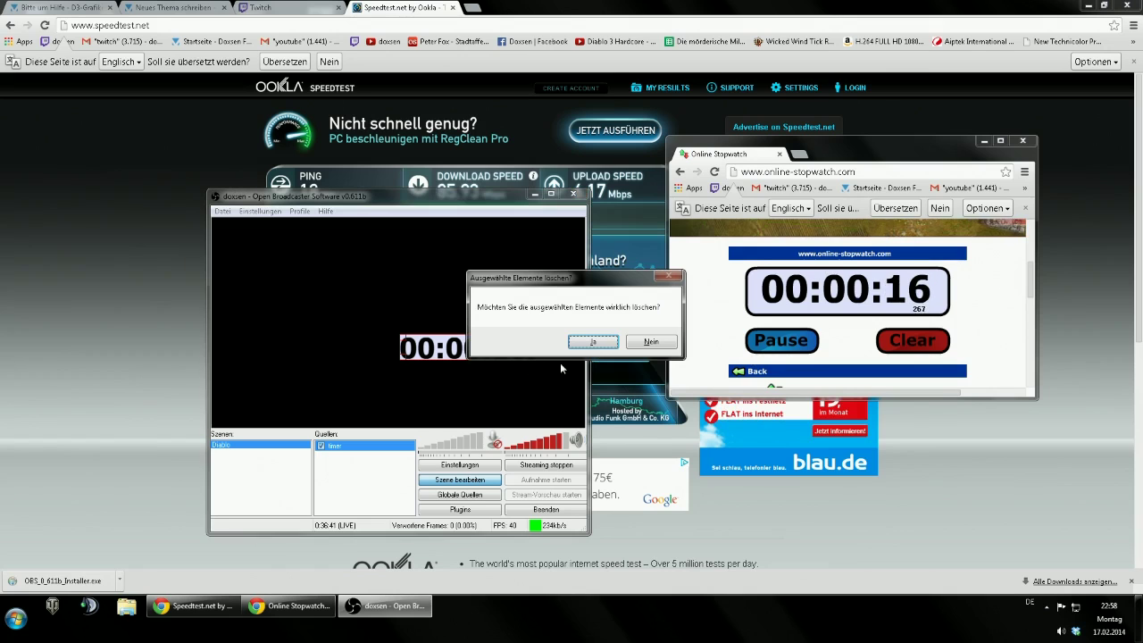
{"action": "key", "text": "Return"}
{"action": "left_click", "coordinate": [1022, 140]}
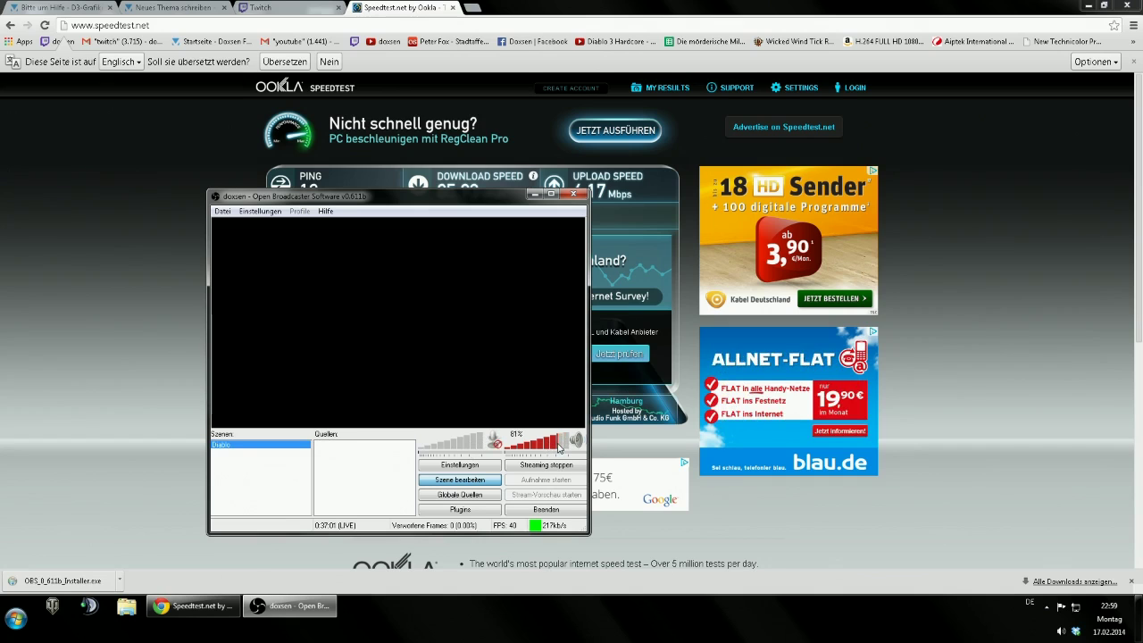
- Lower the desktop audio volume
{"action": "left_click_drag", "start_coordinate": [549, 448], "coordinate": [543, 451]}
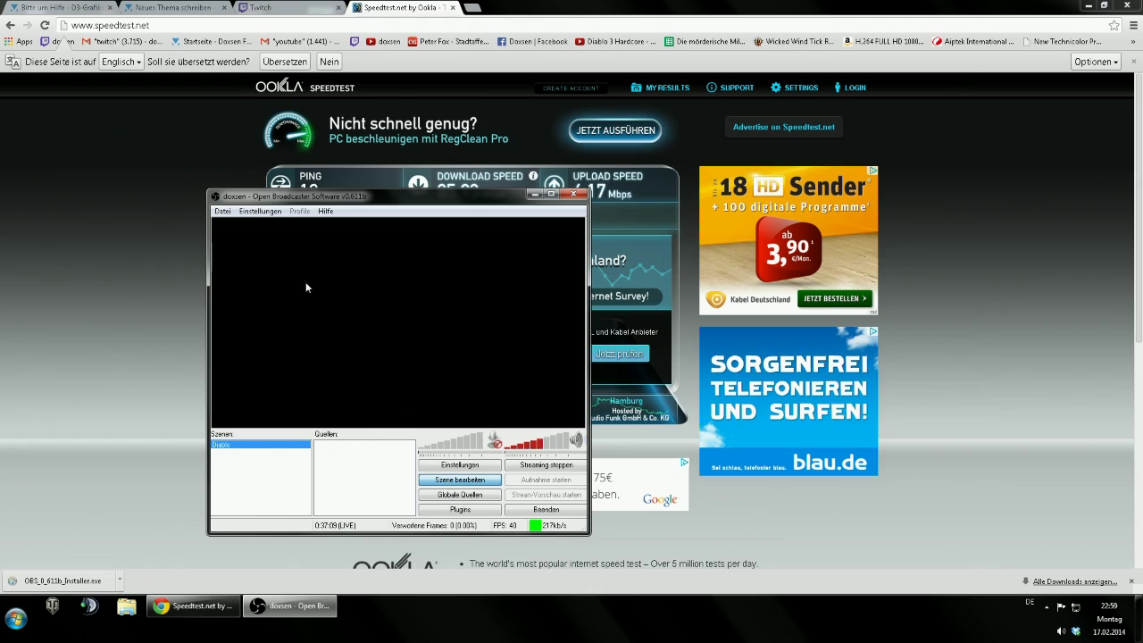
{"action": "left_click", "coordinate": [260, 212]}
{"action": "left_click", "coordinate": [260, 213]}
- Add a second scene named AFK
{"action": "right_click", "coordinate": [267, 471]}
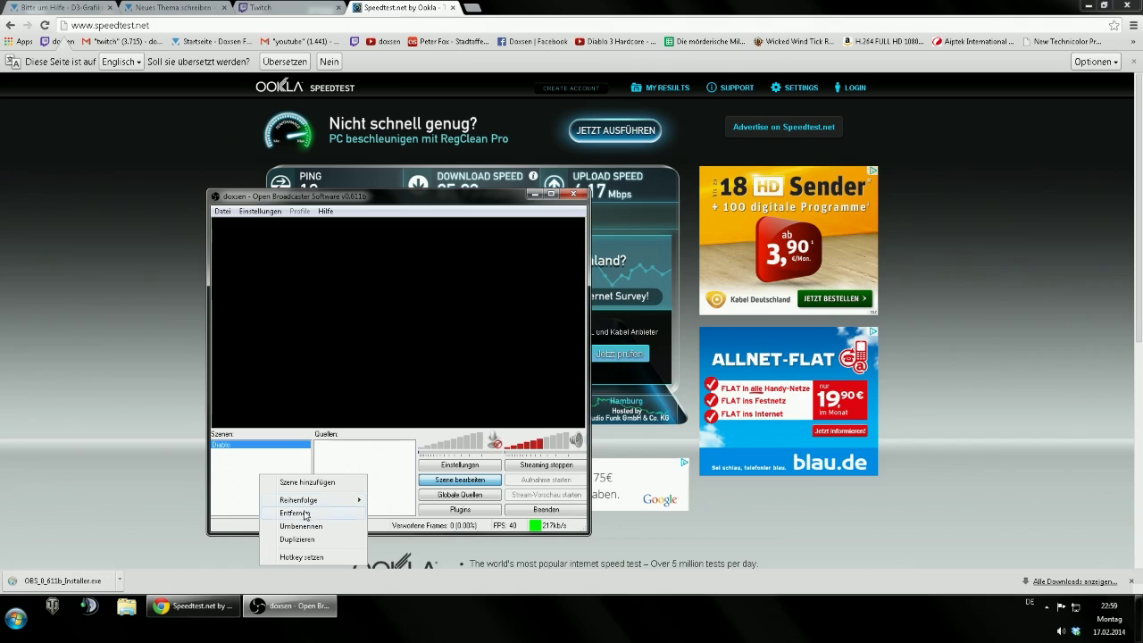
{"action": "left_click", "coordinate": [308, 483]}
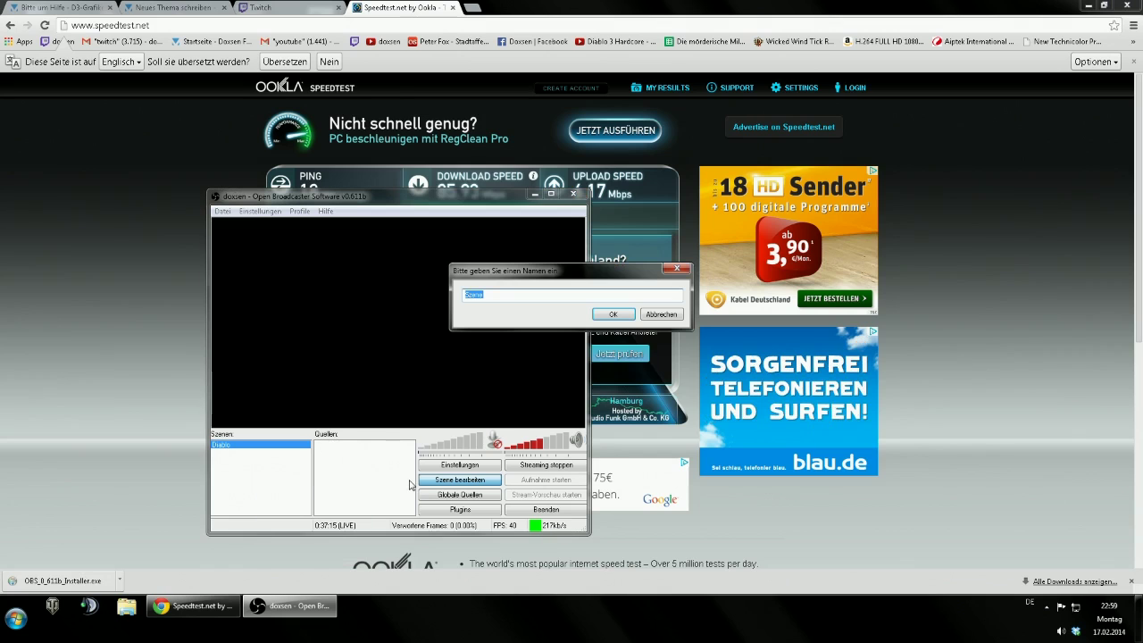
{"action": "type", "text": "AKF"}
{"action": "key", "text": "BackSpace"}
{"action": "key", "text": "BackSpace"}
{"action": "type", "text": "FK"}
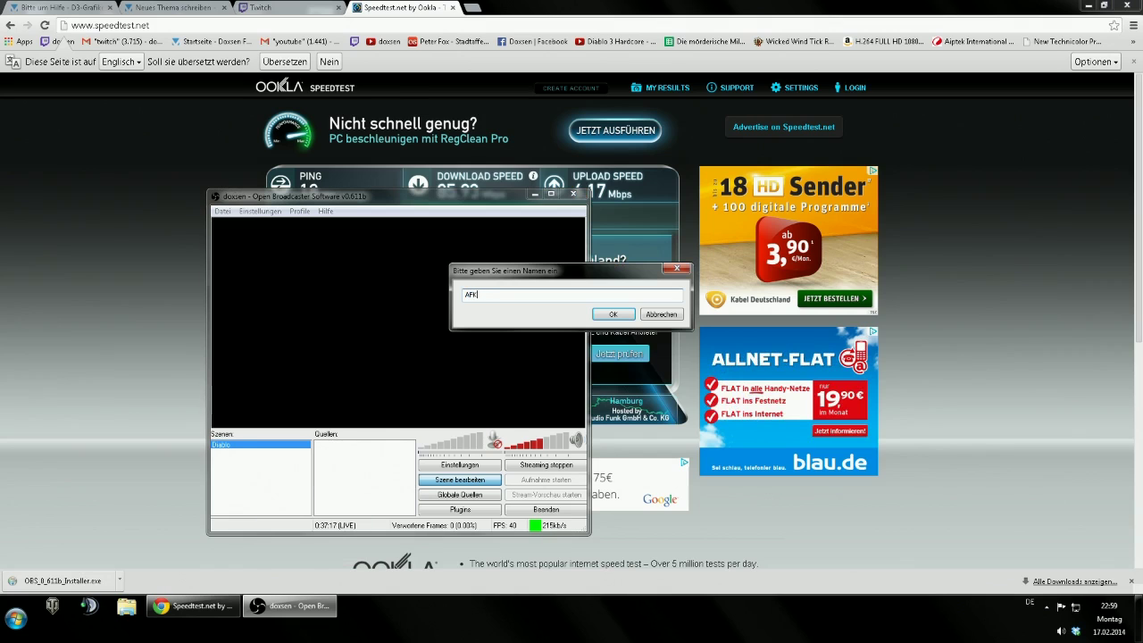
{"action": "key", "text": "Return"}
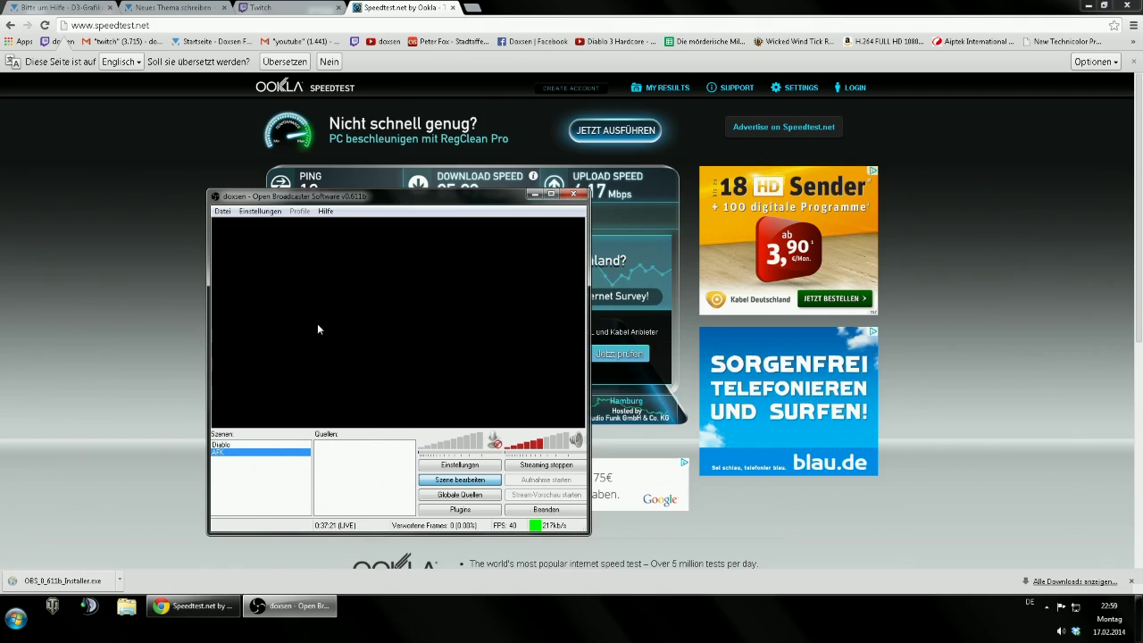
- Add a Text source named afk to the AFK scene
{"action": "right_click", "coordinate": [353, 460]}
{"action": "mouse_move", "coordinate": [405, 472]}
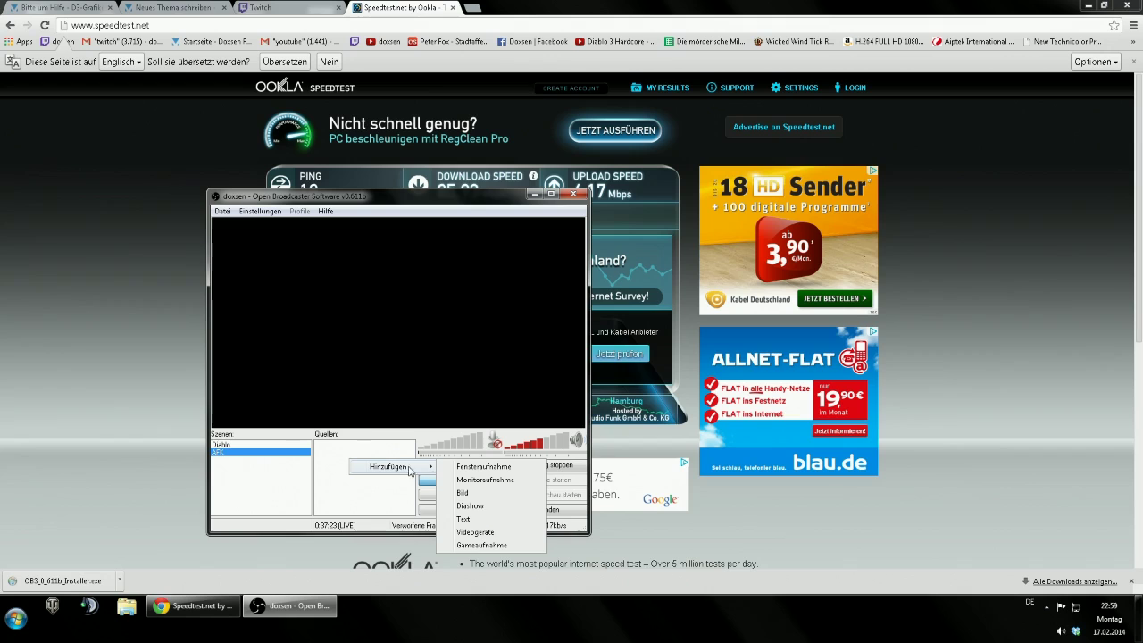
{"action": "left_click", "coordinate": [469, 516]}
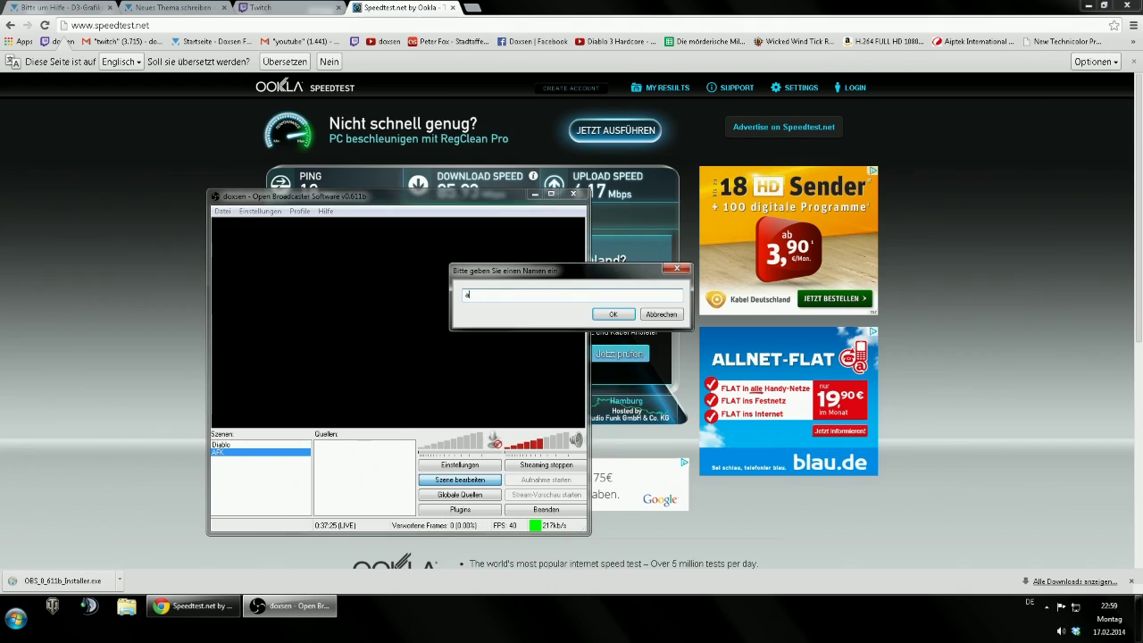
{"action": "type", "text": "afk"}
{"action": "key", "text": "Return"}
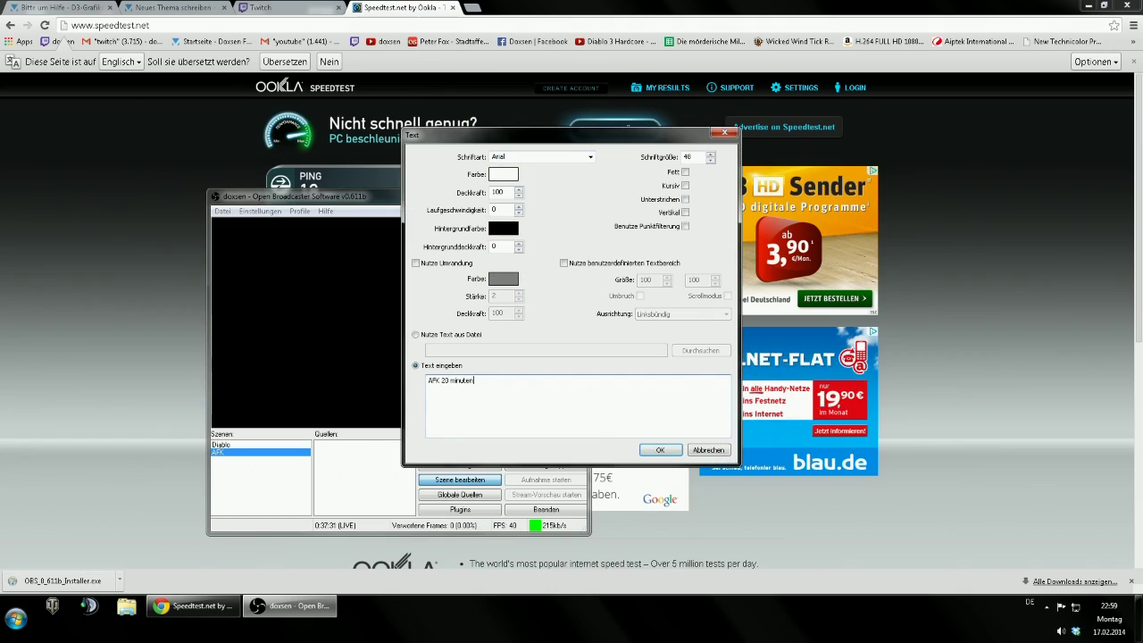
- Set the source's text to "AFK 20 minuten wieder da" and move it to the middle of the preview
{"action": "key", "text": "Return"}
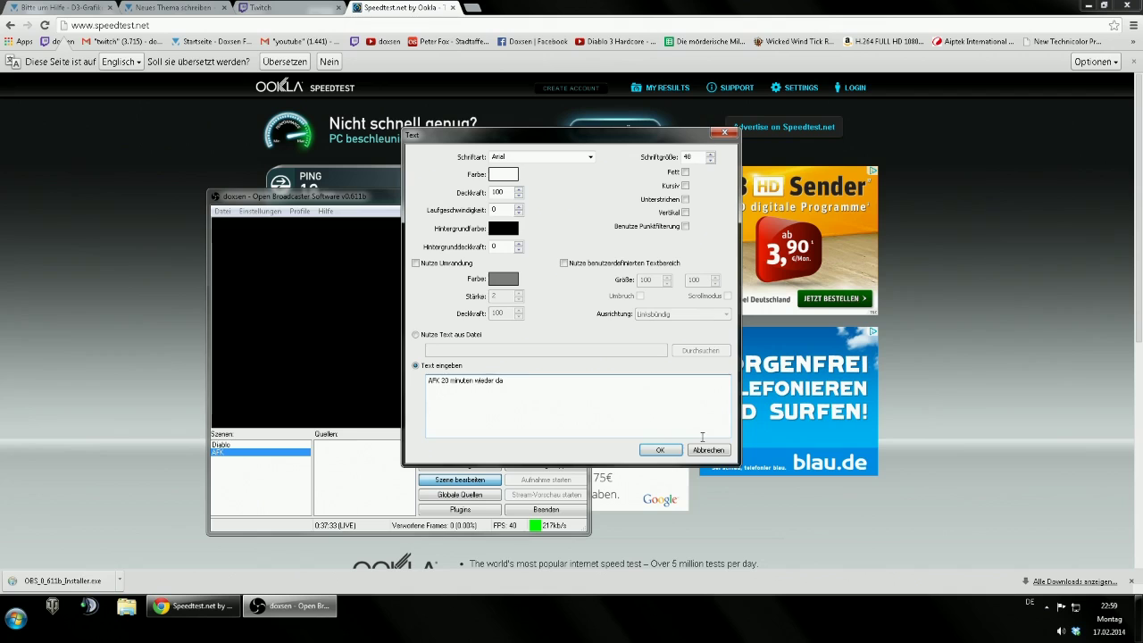
{"action": "left_click", "coordinate": [644, 454]}
{"action": "left_click_drag", "start_coordinate": [324, 242], "coordinate": [328, 326]}
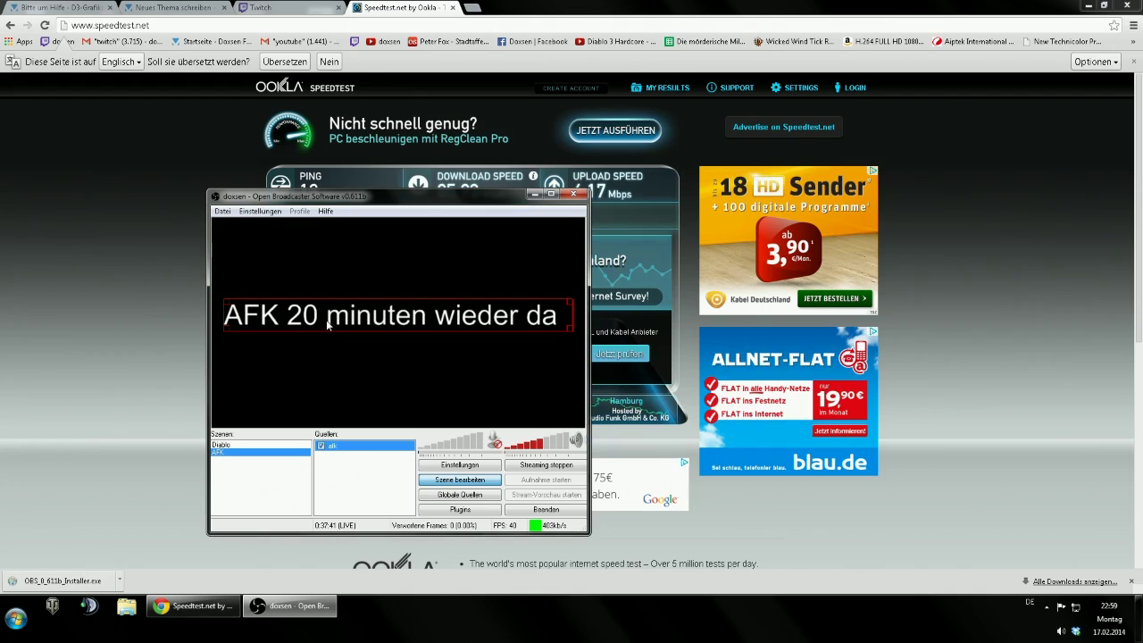
- Switch back and forth between the Diablo and AFK scenes to compare their live output, ending on AFK
{"action": "left_click", "coordinate": [278, 444]}
{"action": "left_click", "coordinate": [270, 453]}
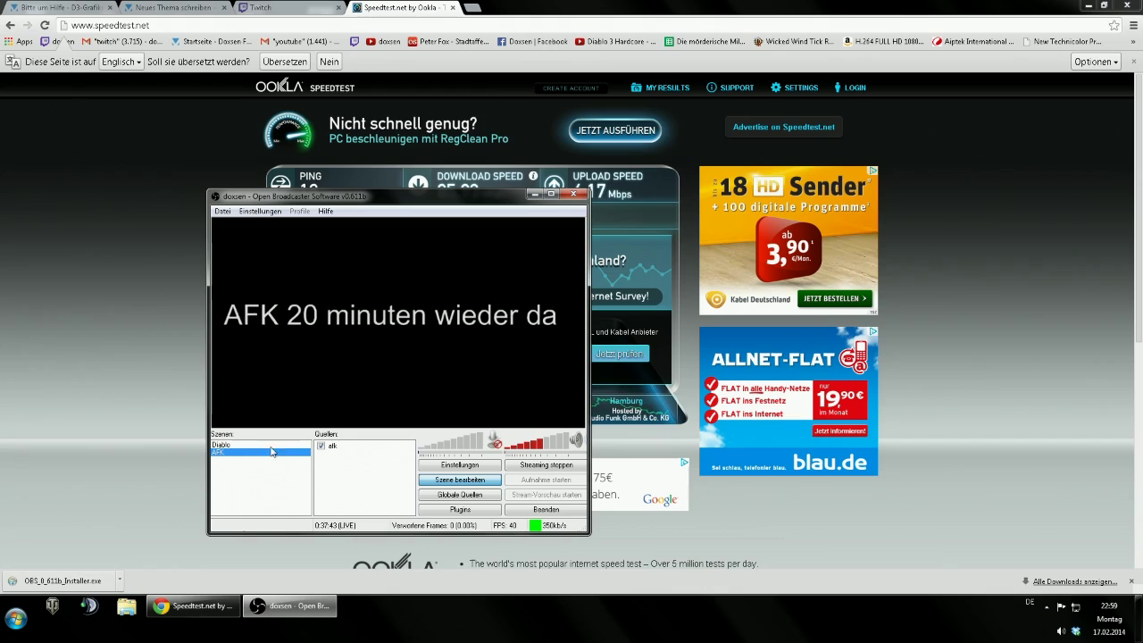
{"action": "left_click", "coordinate": [290, 445]}
{"action": "left_click", "coordinate": [291, 452]}
{"action": "left_click", "coordinate": [291, 445]}
{"action": "left_click", "coordinate": [291, 452]}
{"action": "left_click", "coordinate": [292, 445]}
{"action": "left_click", "coordinate": [291, 452]}
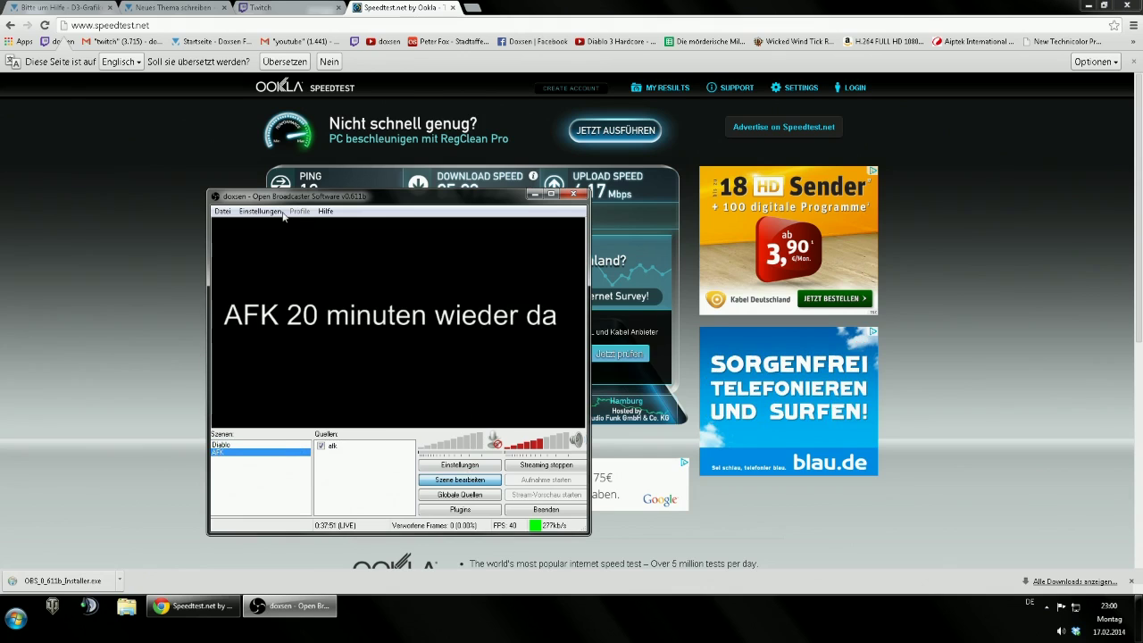
- Stop the running livestream and try to start it again with the AFK scene
{"action": "left_click", "coordinate": [540, 467]}
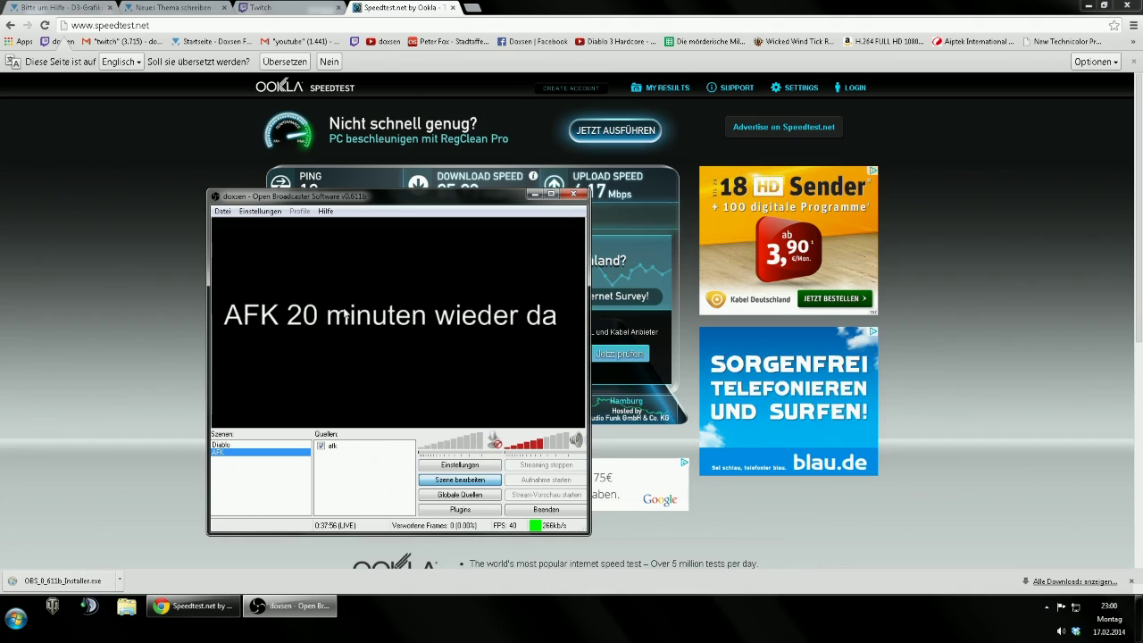
{"action": "left_click_drag", "start_coordinate": [413, 201], "coordinate": [472, 209]}
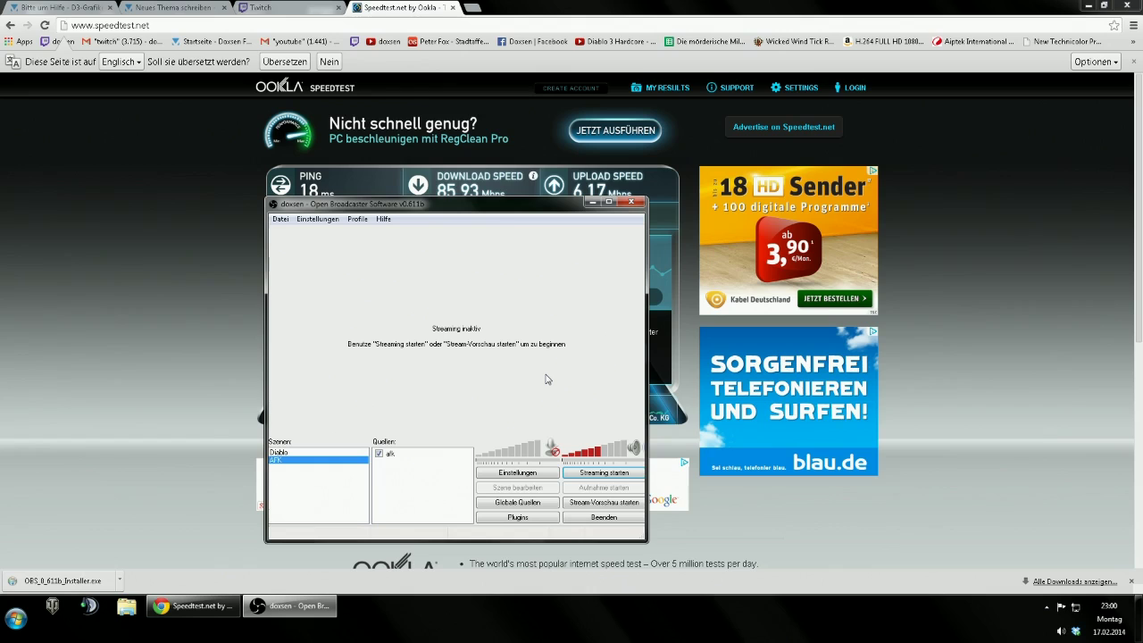
{"action": "left_click", "coordinate": [598, 472]}
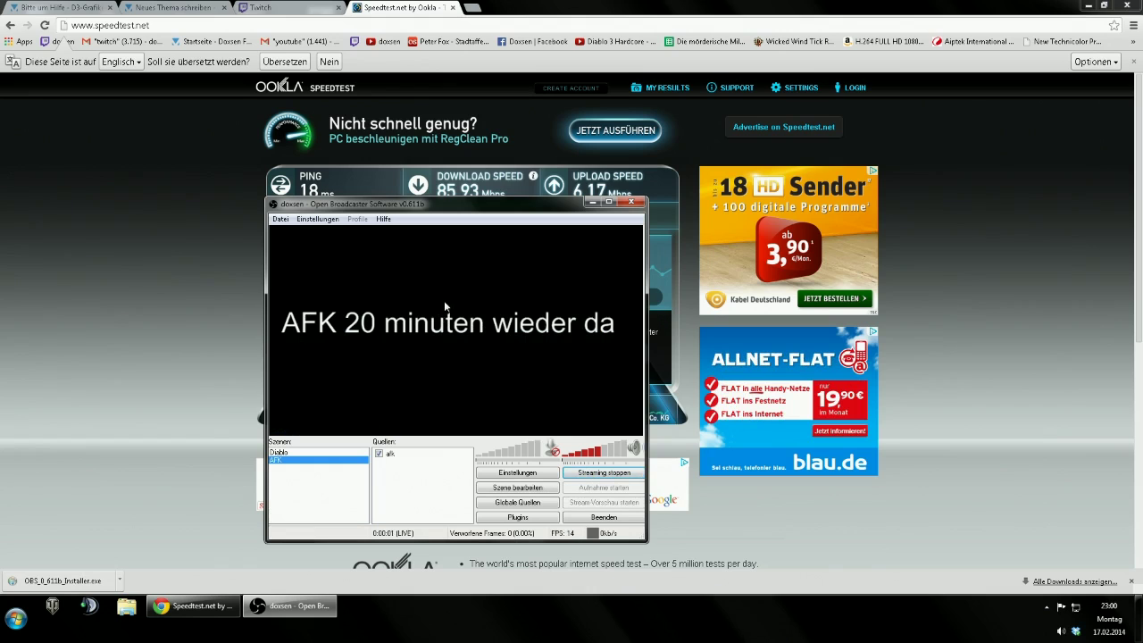
- Check the broadcast settings, dismiss the stream report and leave the settings without changes
{"action": "left_click", "coordinate": [330, 219]}
{"action": "left_click", "coordinate": [339, 234]}
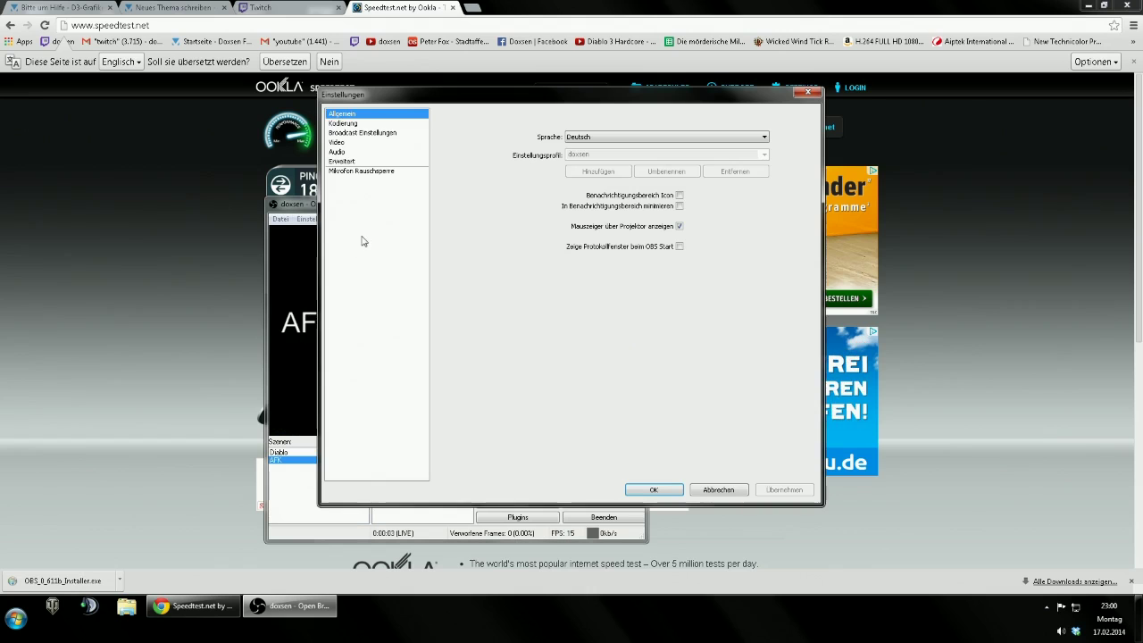
{"action": "left_click", "coordinate": [370, 132]}
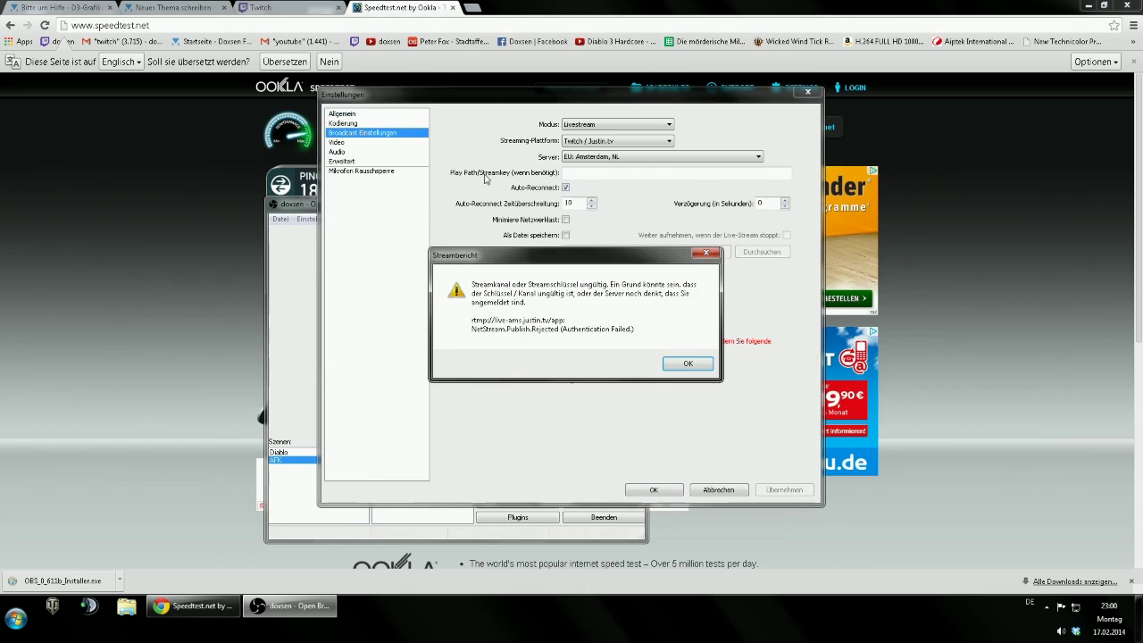
{"action": "left_click", "coordinate": [687, 365]}
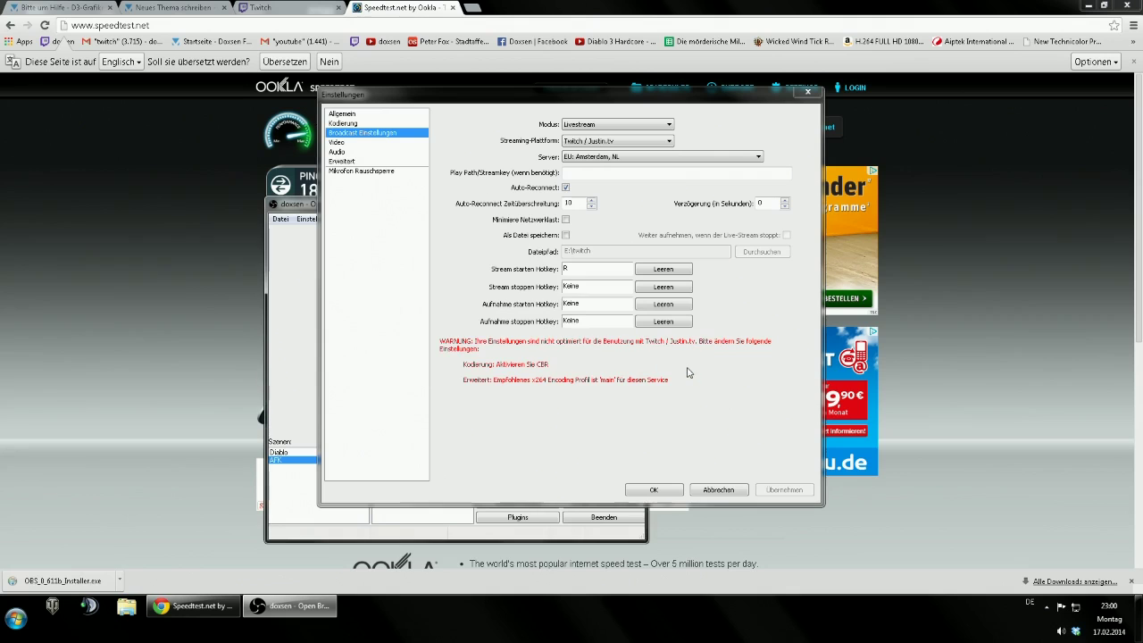
{"action": "left_click", "coordinate": [709, 490]}
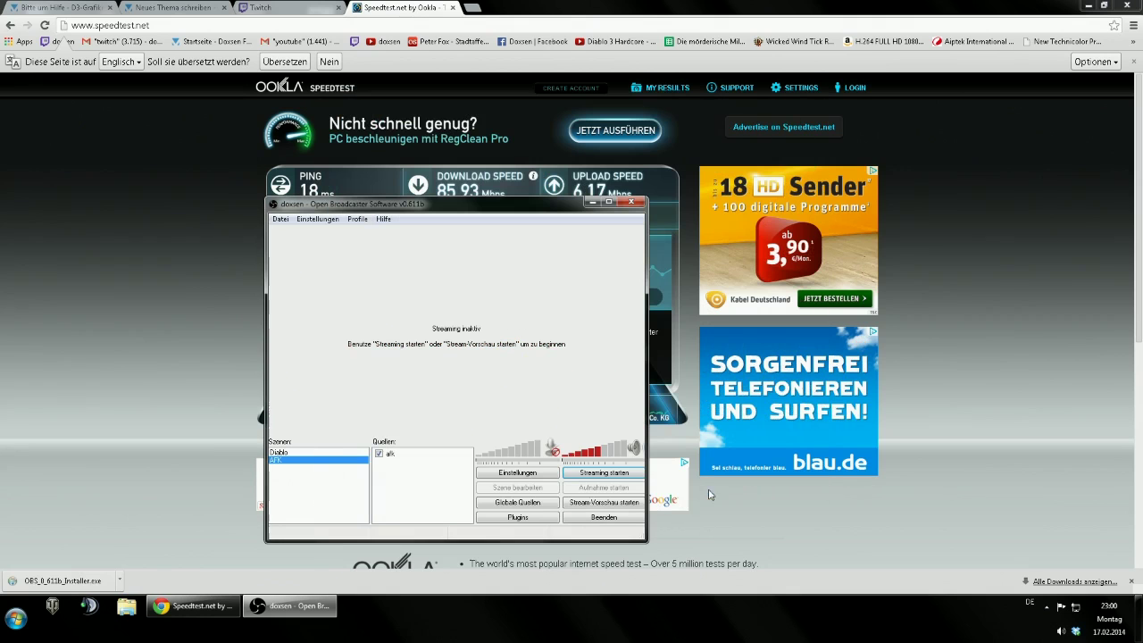
- Try to start the livestream once more, dismiss the stream report, and start and stop the stream preview
{"action": "left_click", "coordinate": [581, 475]}
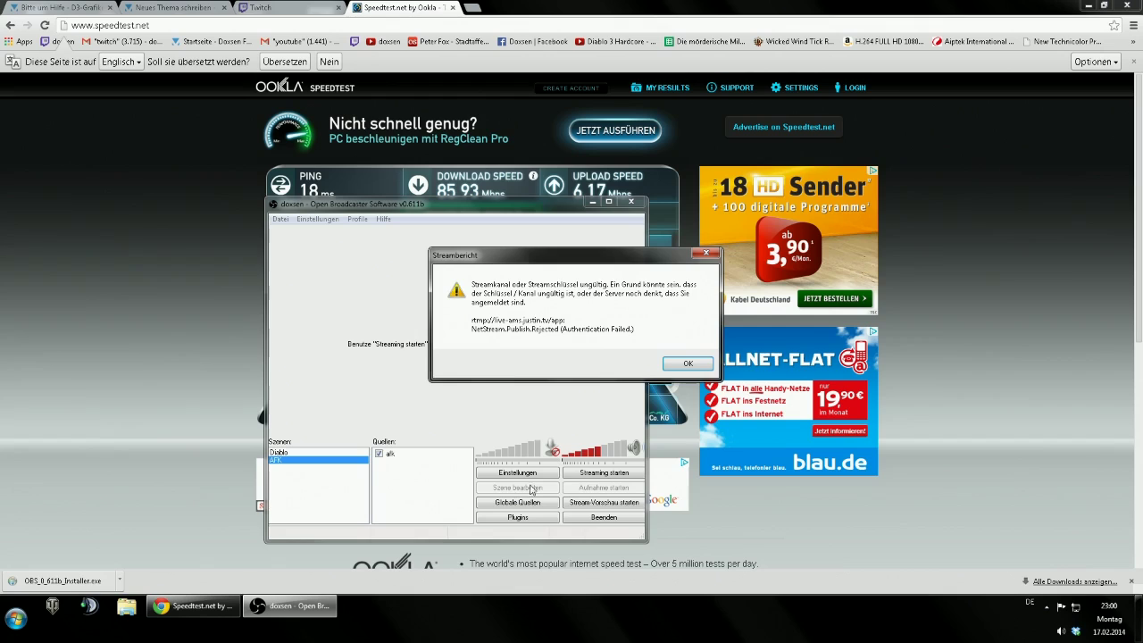
{"action": "left_click", "coordinate": [684, 364]}
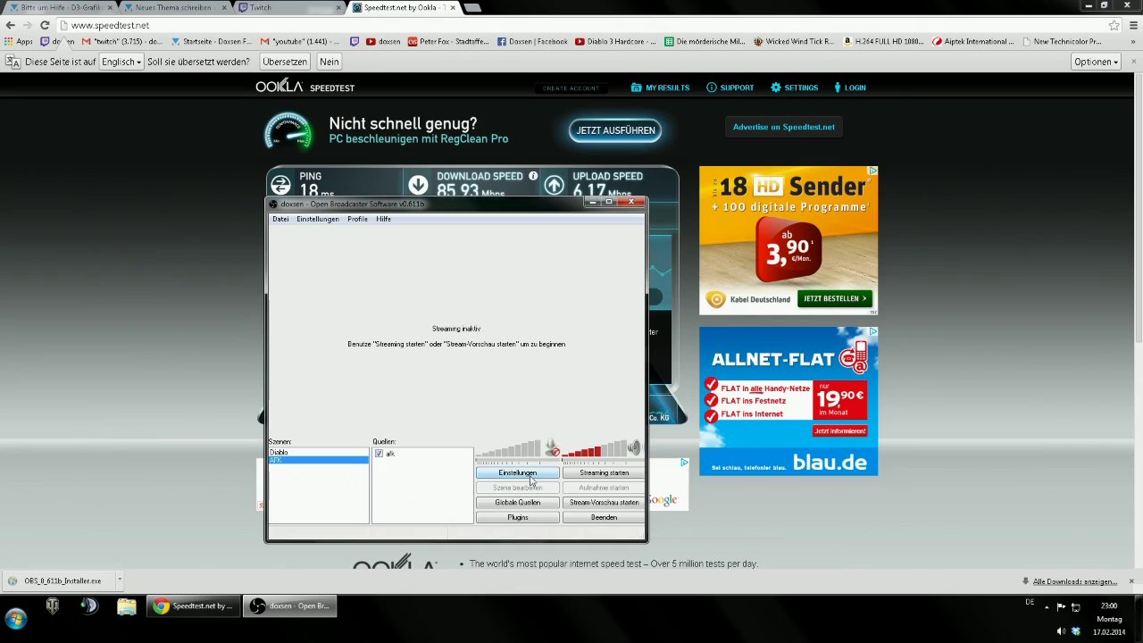
{"action": "left_click", "coordinate": [589, 503]}
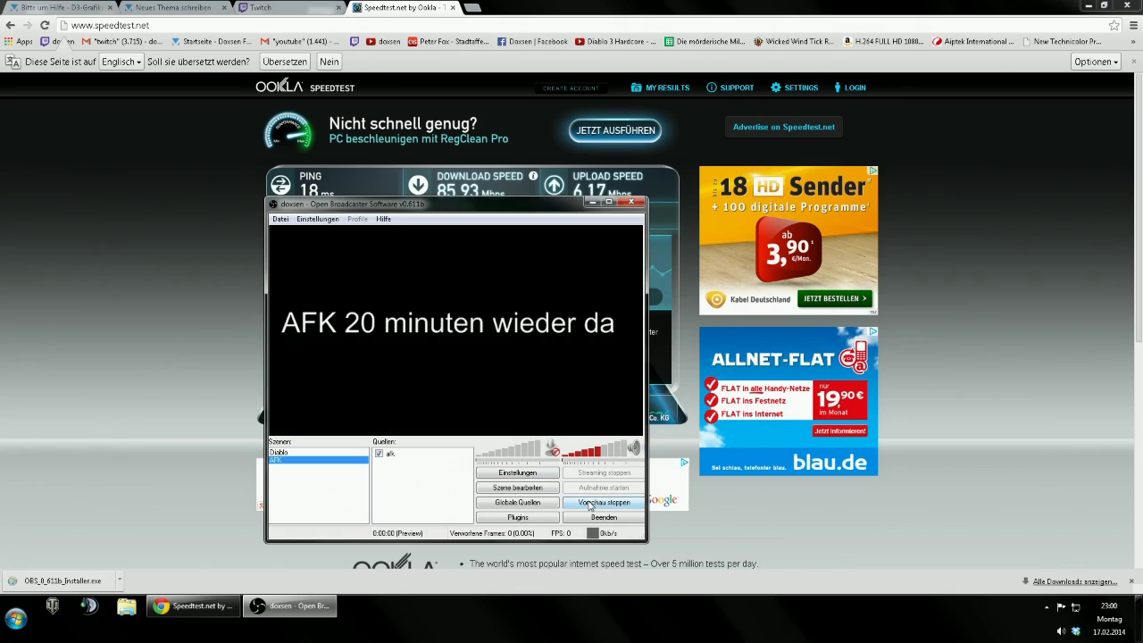
{"action": "left_click", "coordinate": [596, 504]}
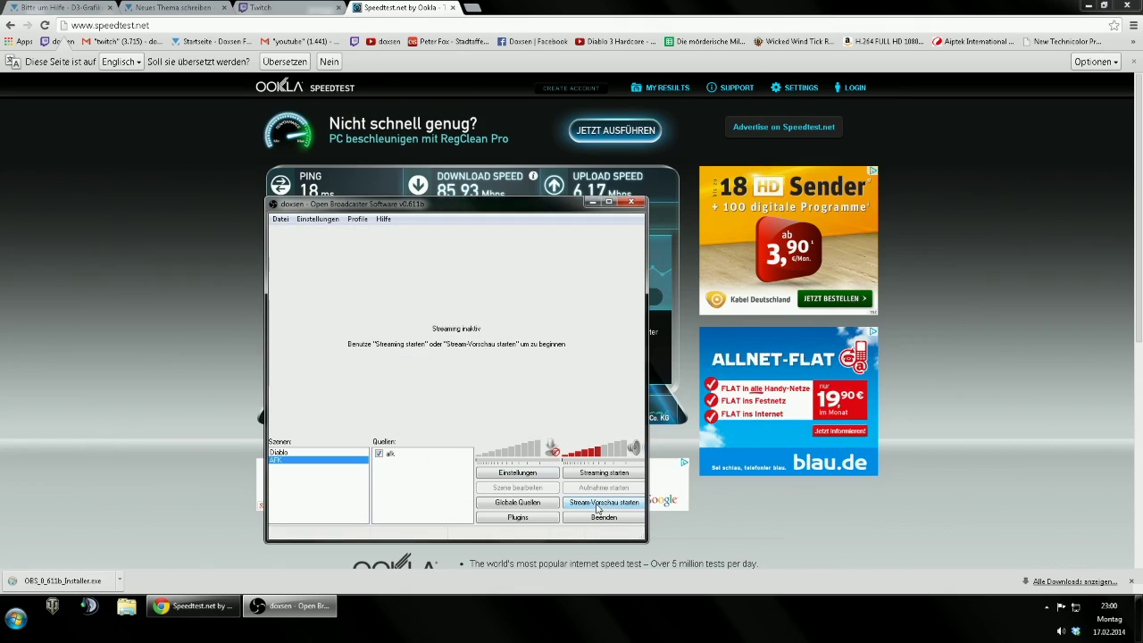
{"action": "left_click", "coordinate": [596, 503]}
{"action": "left_click", "coordinate": [596, 504]}
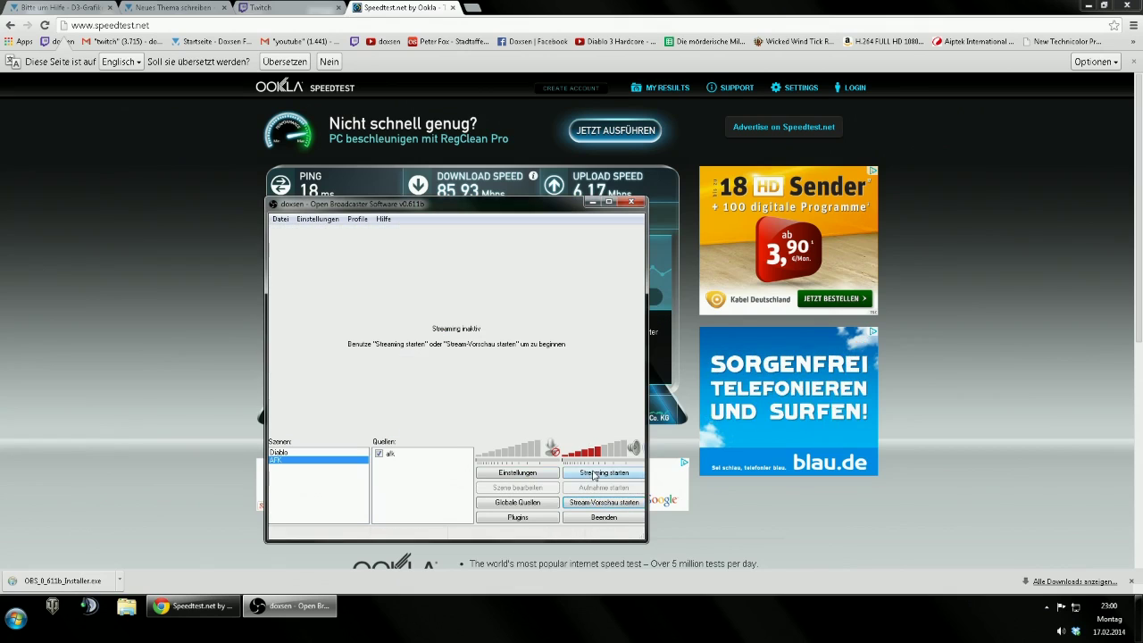
- View the list of installed plugins and close it
{"action": "left_click", "coordinate": [551, 519]}
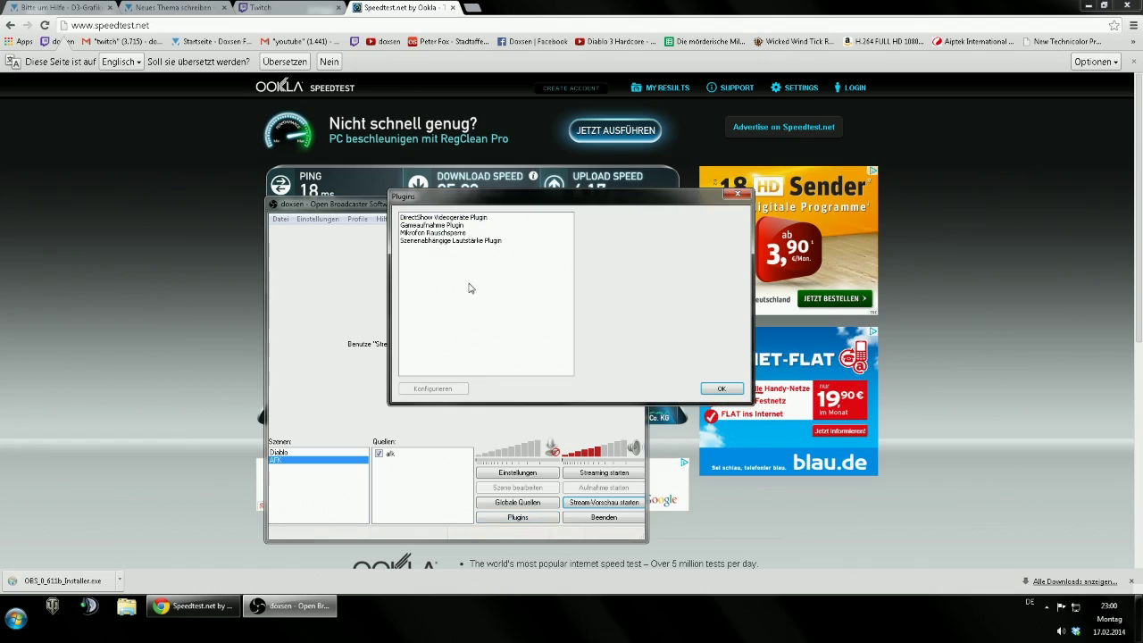
{"action": "left_click", "coordinate": [737, 196]}
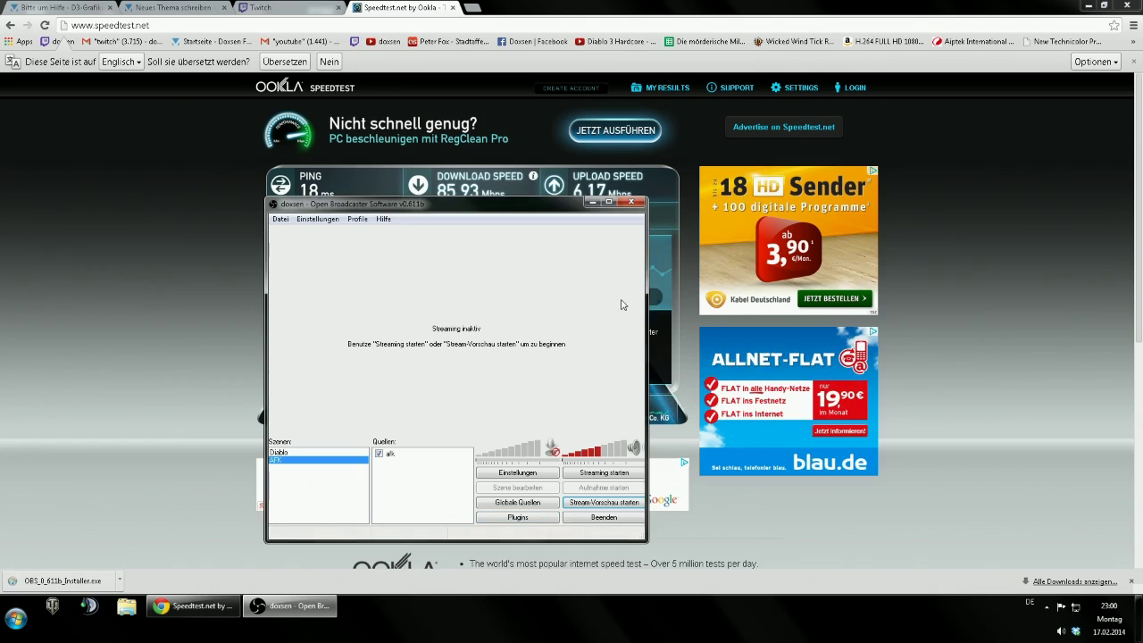
- Switch to Chrome and open the bookmarked Twitch channel page in a new tab
{"action": "left_click", "coordinate": [476, 10]}
{"action": "left_click", "coordinate": [296, 8]}
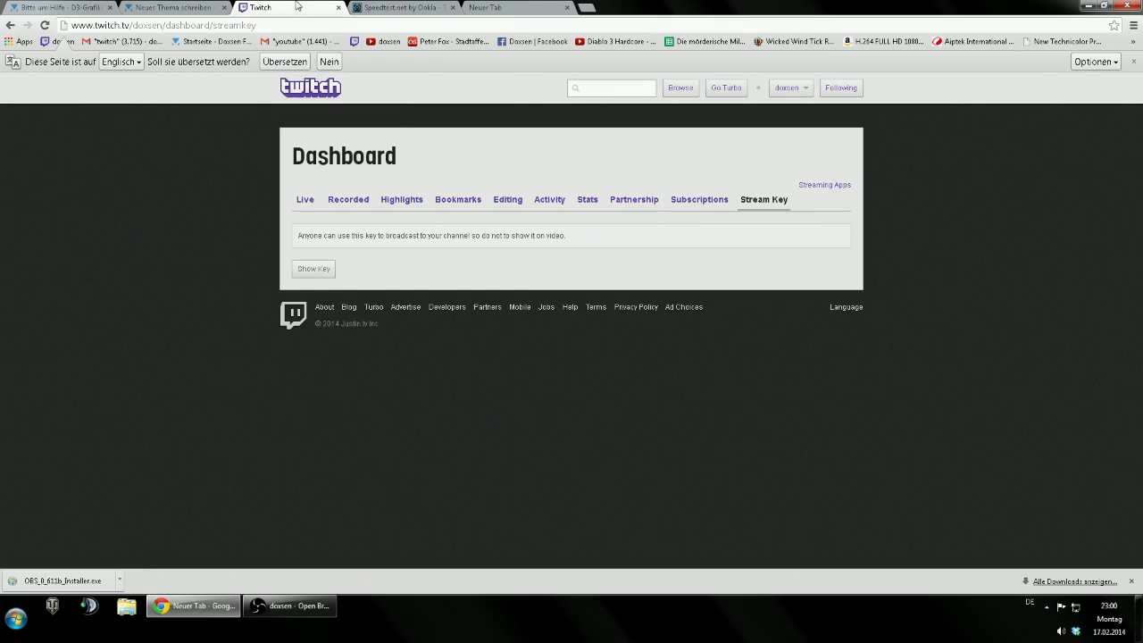
{"action": "left_click", "coordinate": [564, 7]}
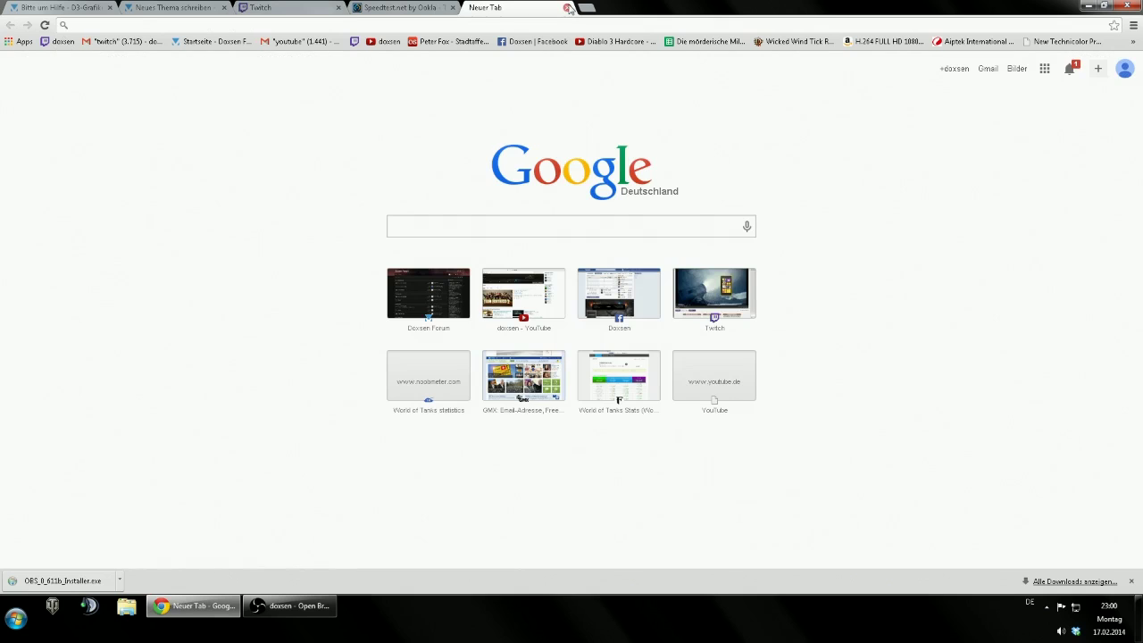
{"action": "left_click", "coordinate": [567, 7]}
{"action": "left_click", "coordinate": [285, 7]}
{"action": "left_click", "coordinate": [471, 8]}
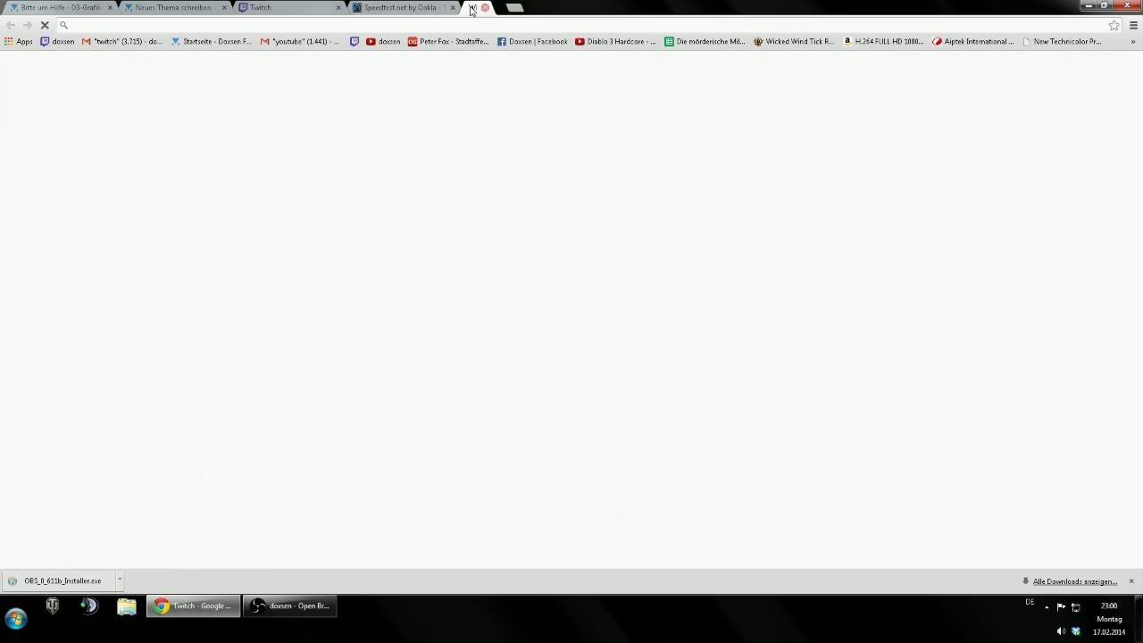
{"action": "left_click", "coordinate": [58, 41]}
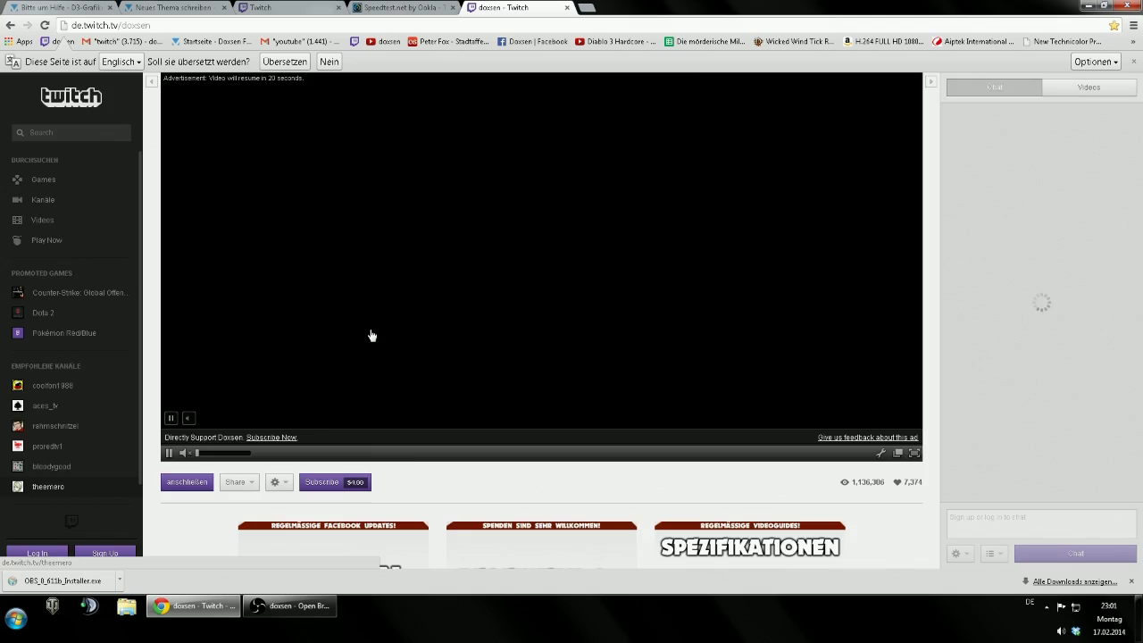
- Log in to Twitch by entering the account username and the account password
{"action": "type", "text": "dox"}
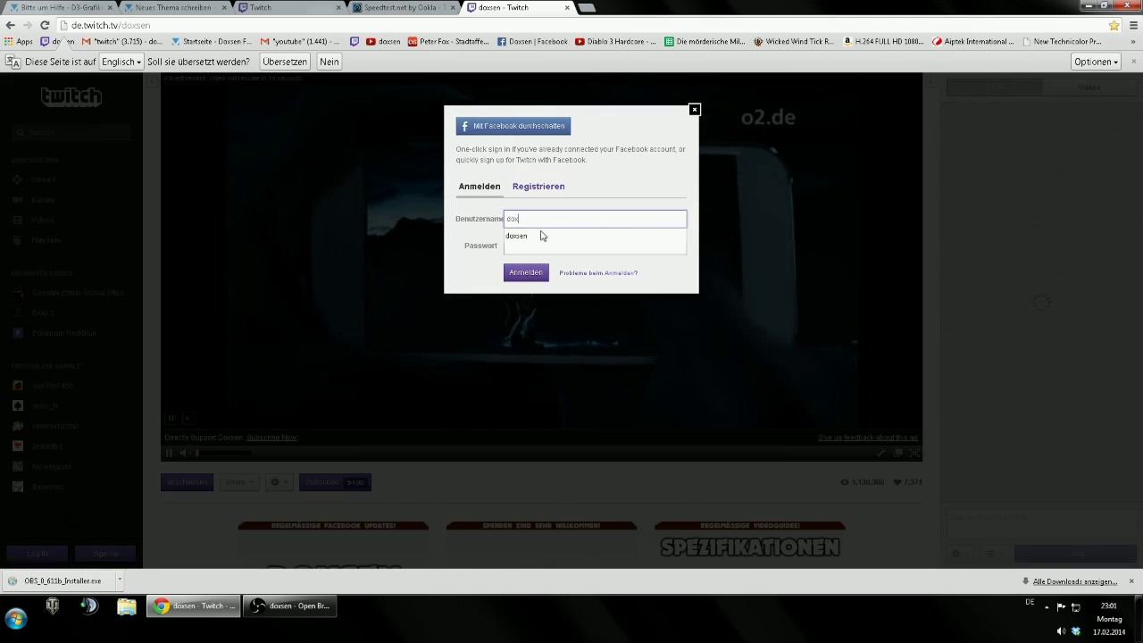
{"action": "left_click", "coordinate": [540, 235]}
{"action": "key", "text": "Tab"}
{"action": "type", "text": "••"}
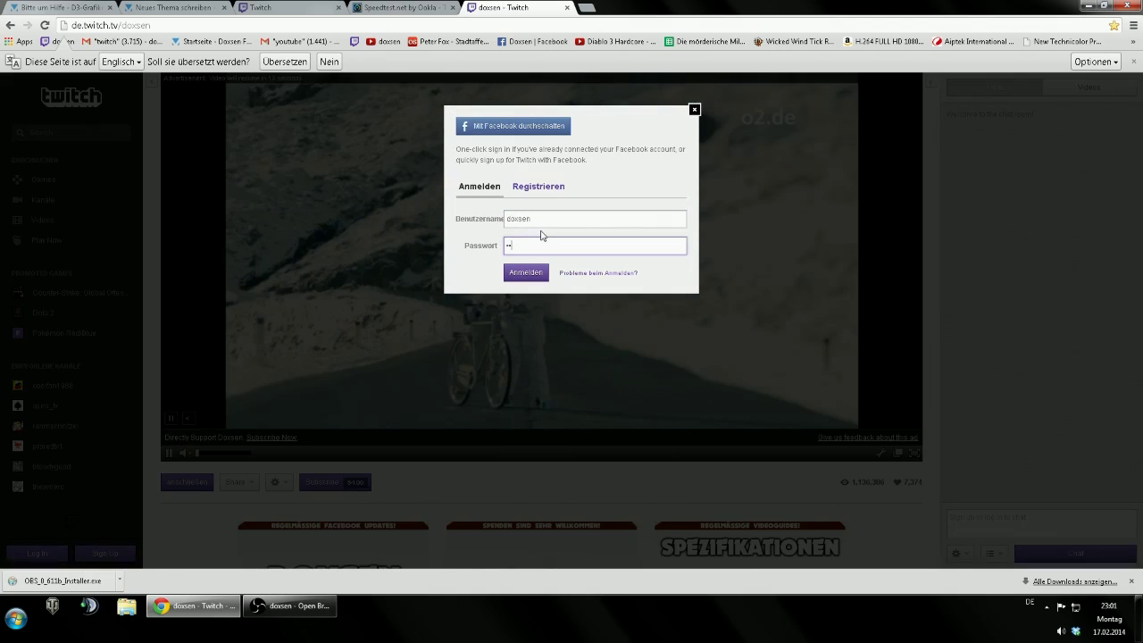
{"action": "type", "text": "••••••"}
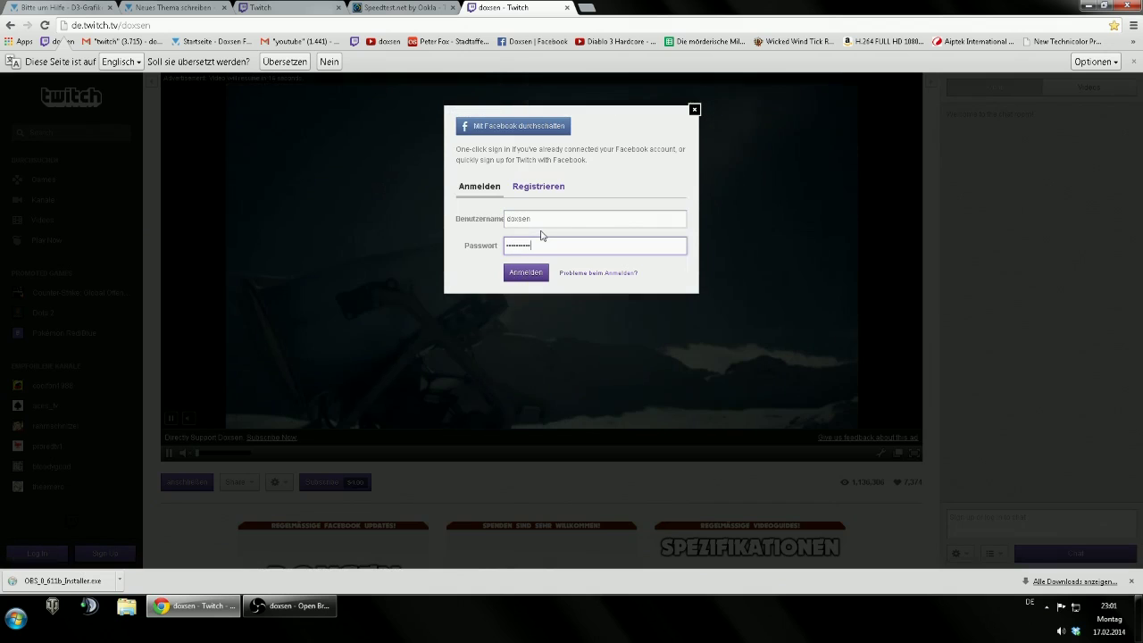
{"action": "type", "text": "••"}
{"action": "left_click", "coordinate": [506, 283]}
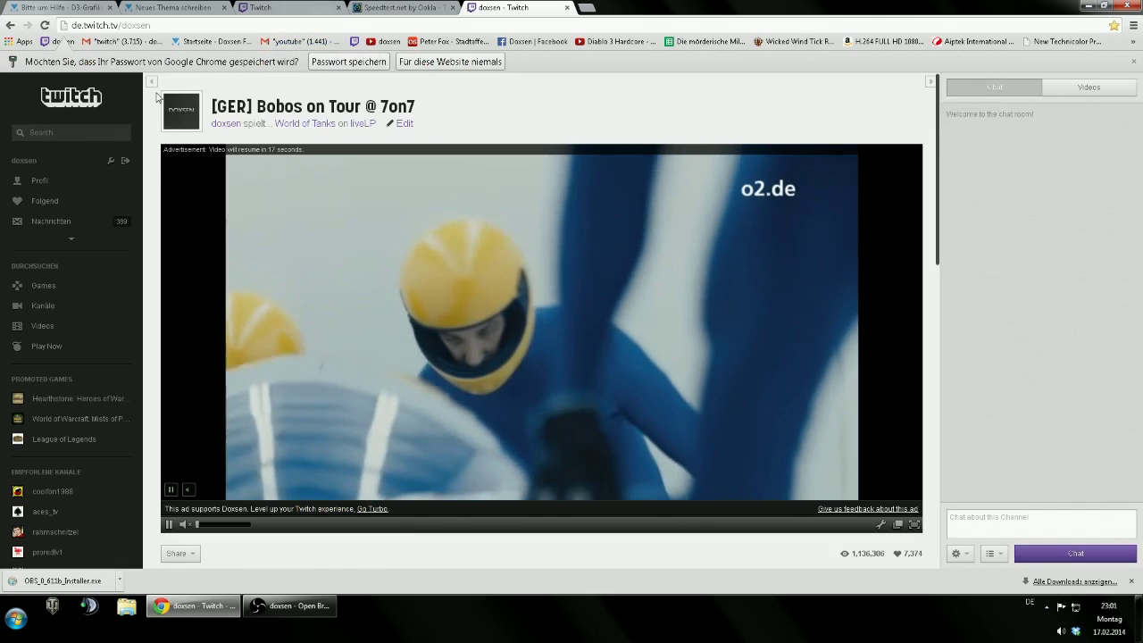
- Expand the account entries in the Twitch sidebar and look through the available pages such as Kanal, Dashboard and Abonnements
{"action": "left_click", "coordinate": [71, 239]}
{"action": "scroll", "coordinate": [63, 255], "scroll_direction": "down", "scroll_amount": 1}
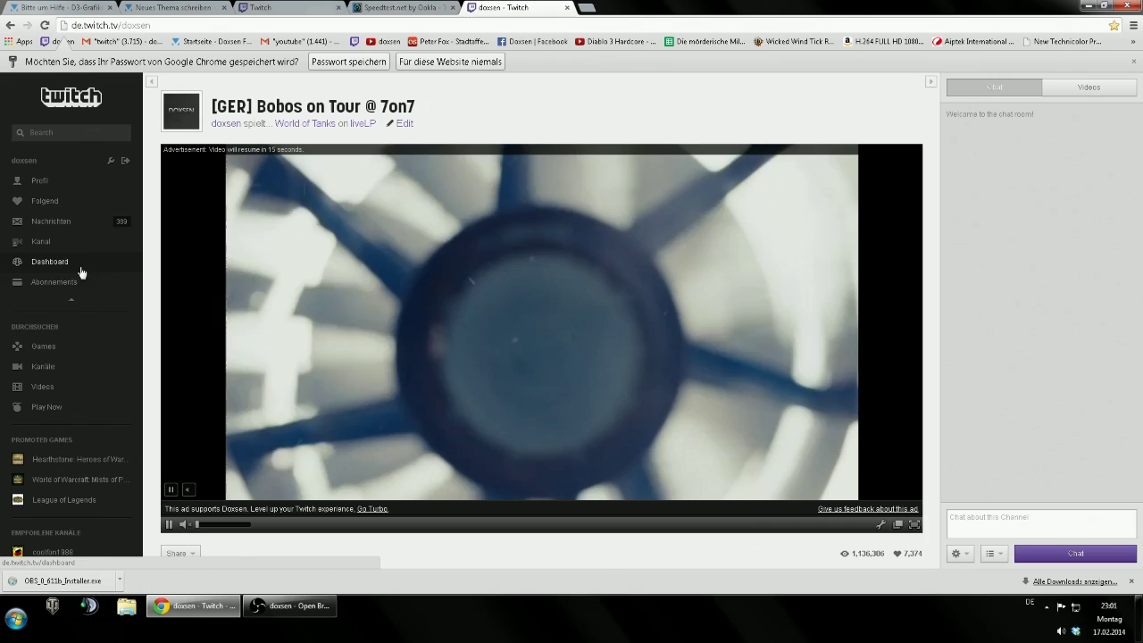
{"action": "scroll", "coordinate": [76, 284], "scroll_direction": "down", "scroll_amount": 3}
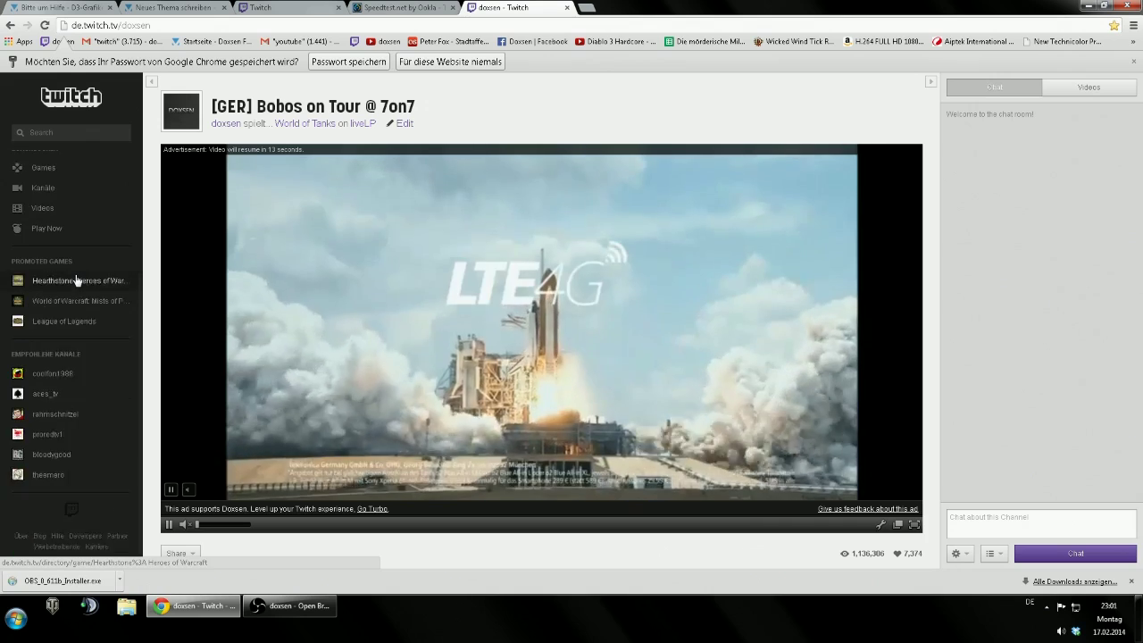
{"action": "scroll", "coordinate": [78, 281], "scroll_direction": "up", "scroll_amount": 4}
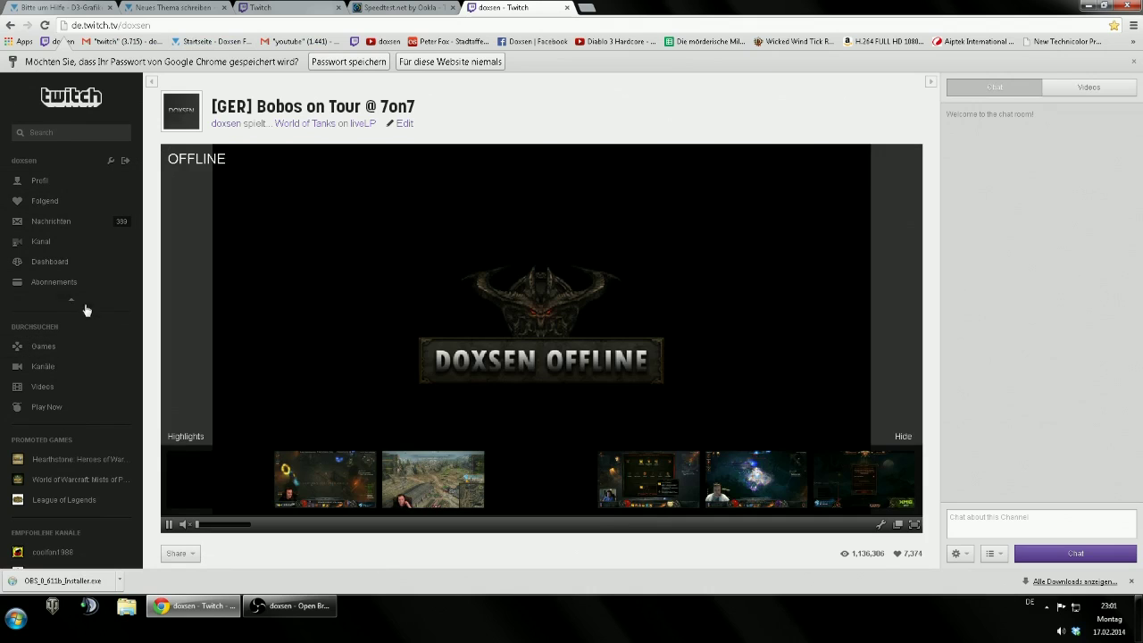
{"action": "left_click", "coordinate": [73, 301]}
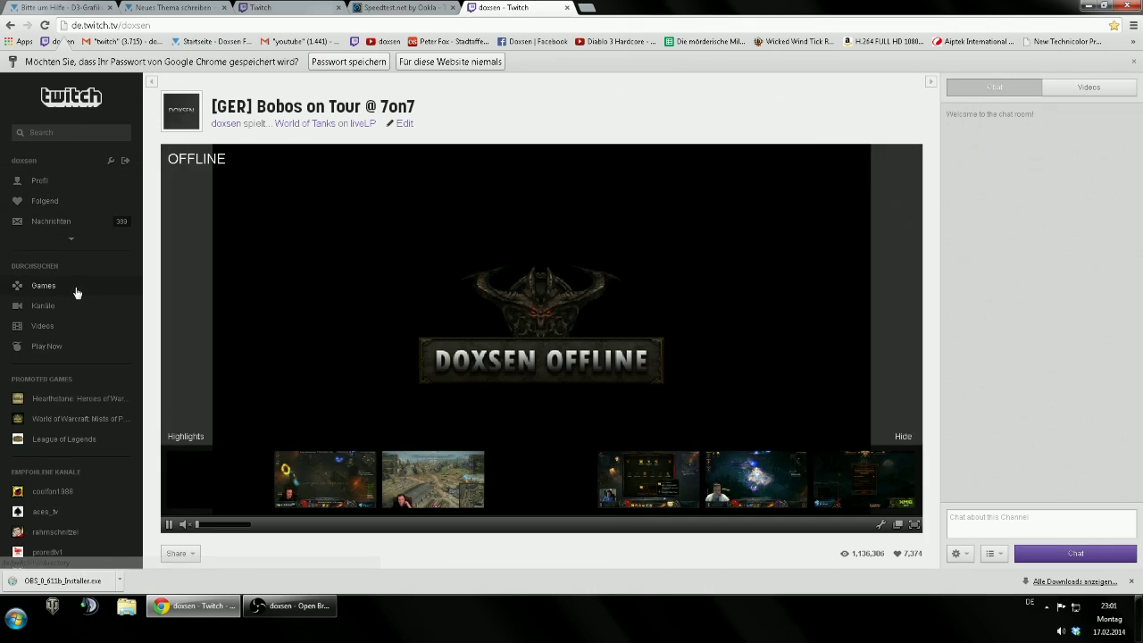
{"action": "left_click", "coordinate": [72, 240]}
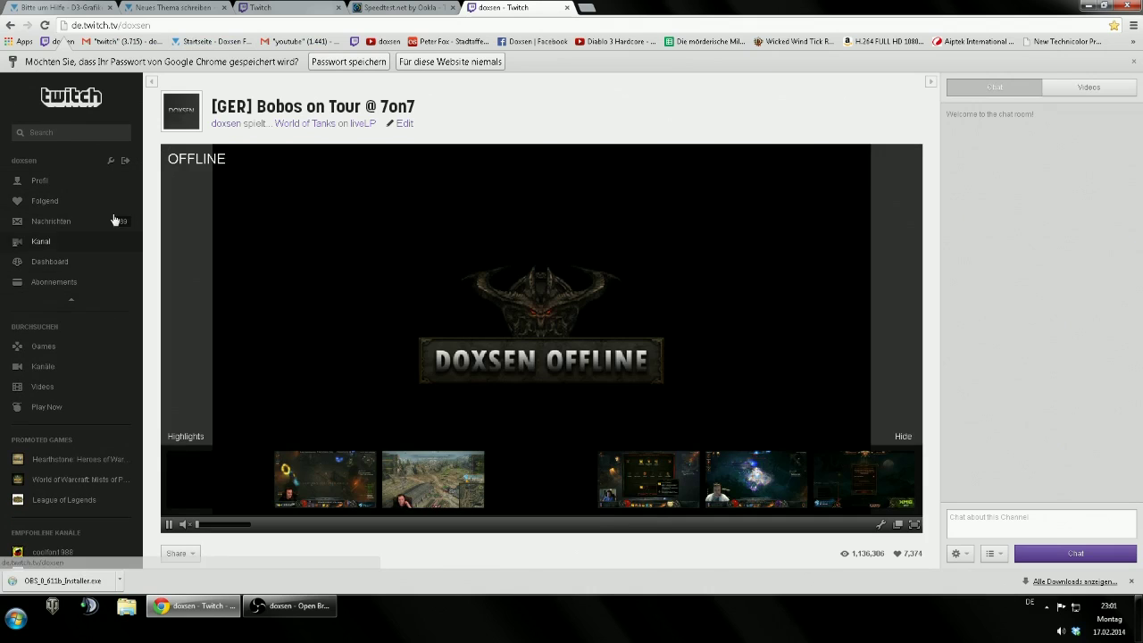
- Open the Twitch account settings and review the profile's name, e-mail, picture, bio and time zone fields
{"action": "left_click", "coordinate": [111, 164]}
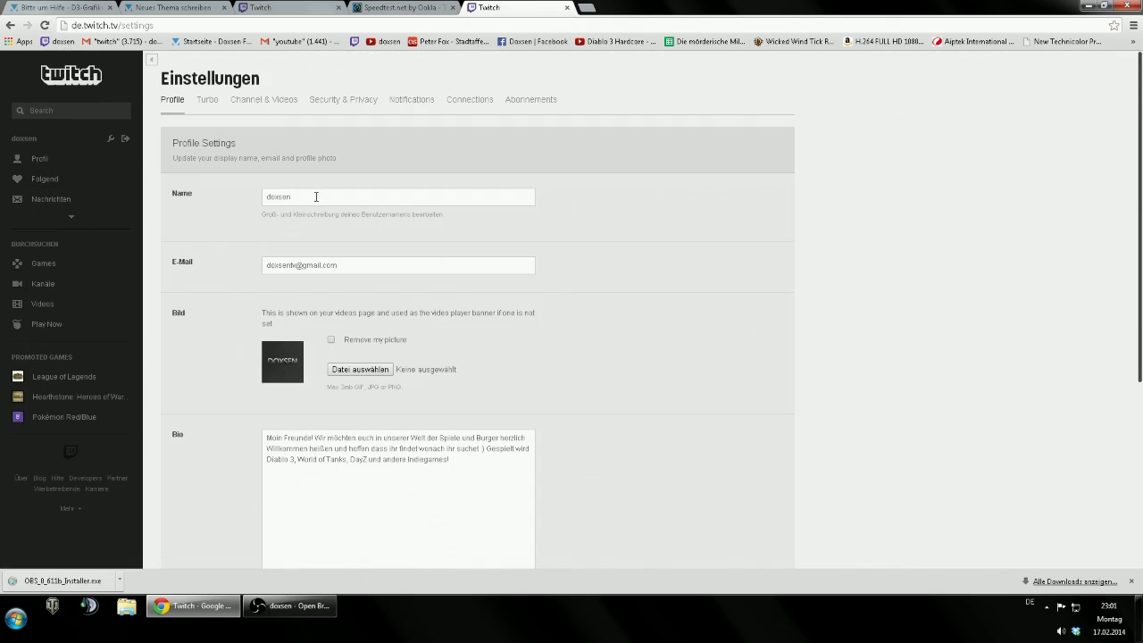
{"action": "left_click_drag", "start_coordinate": [341, 264], "coordinate": [248, 263]}
{"action": "left_click", "coordinate": [348, 241]}
{"action": "left_click_drag", "start_coordinate": [298, 198], "coordinate": [232, 203]}
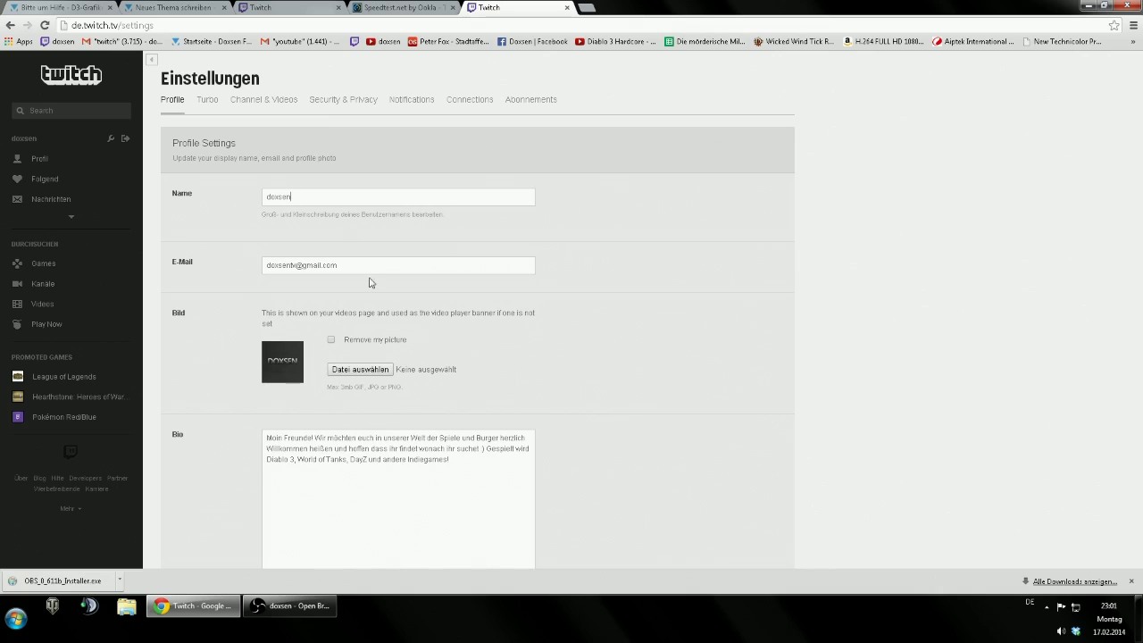
{"action": "scroll", "coordinate": [494, 307], "scroll_direction": "down", "scroll_amount": 2}
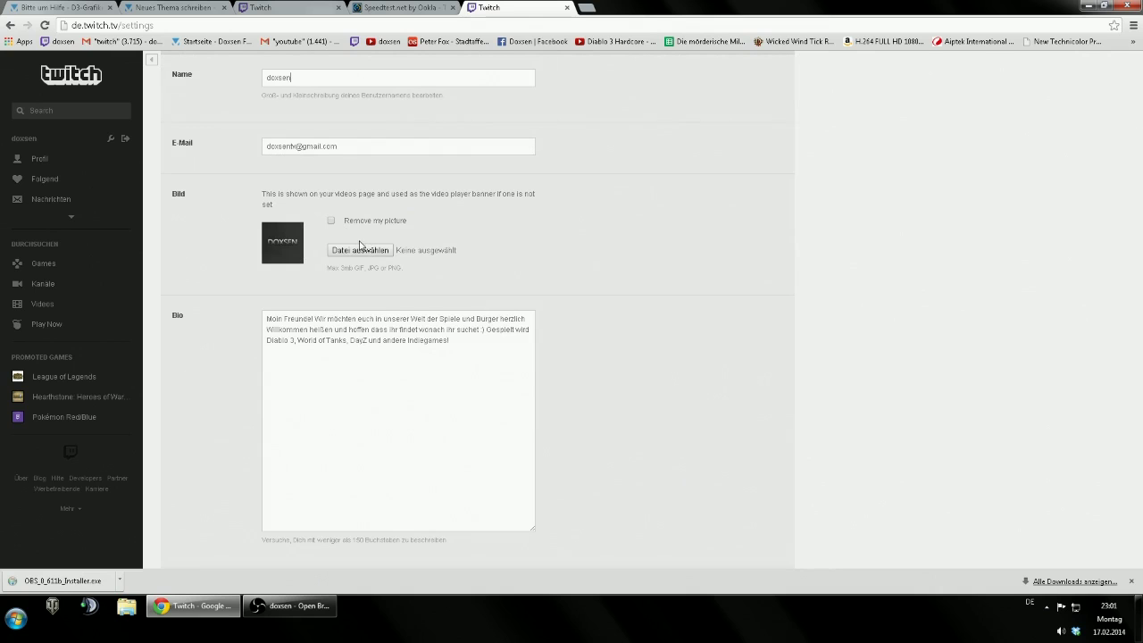
{"action": "scroll", "coordinate": [441, 244], "scroll_direction": "down", "scroll_amount": 3}
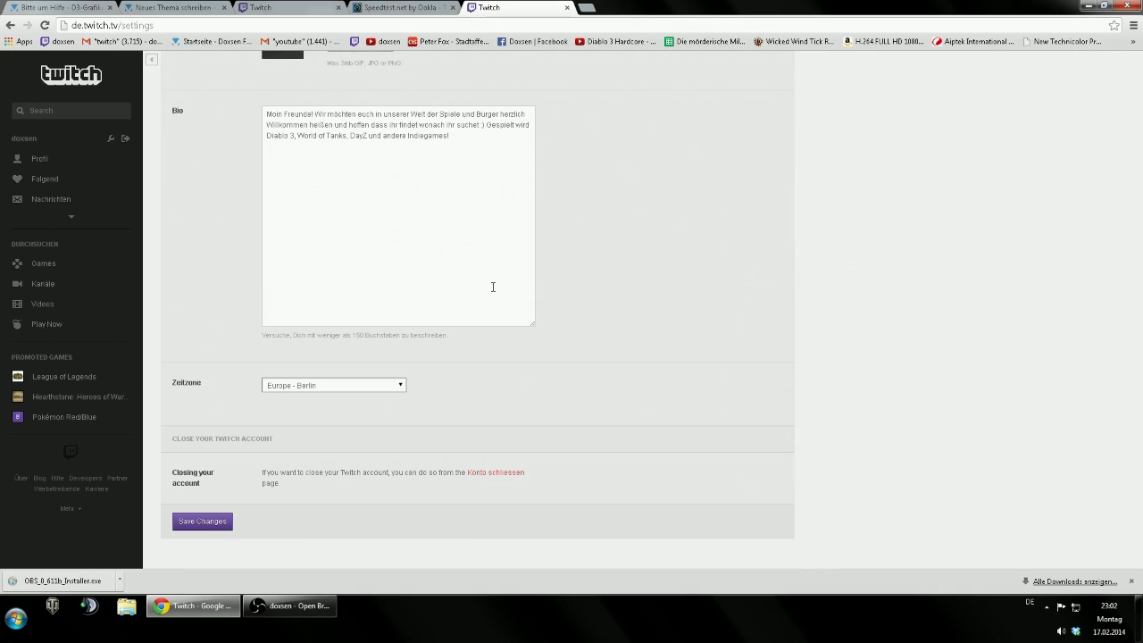
{"action": "scroll", "coordinate": [509, 287], "scroll_direction": "up", "scroll_amount": 3}
{"action": "scroll", "coordinate": [515, 289], "scroll_direction": "down", "scroll_amount": 3}
{"action": "scroll", "coordinate": [505, 298], "scroll_direction": "up", "scroll_amount": 5}
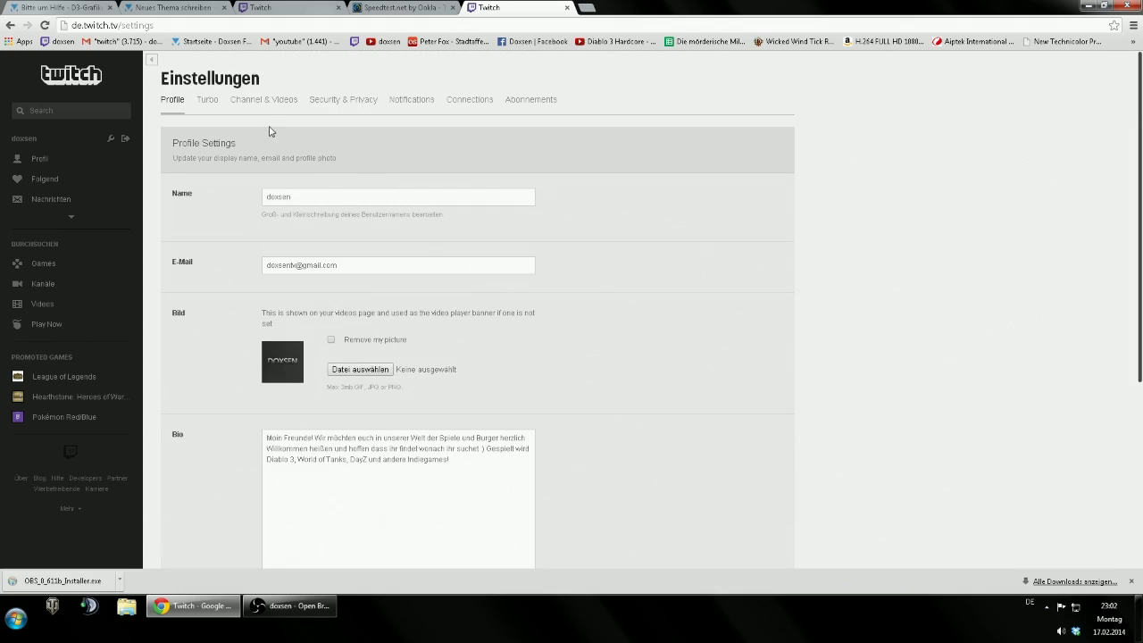